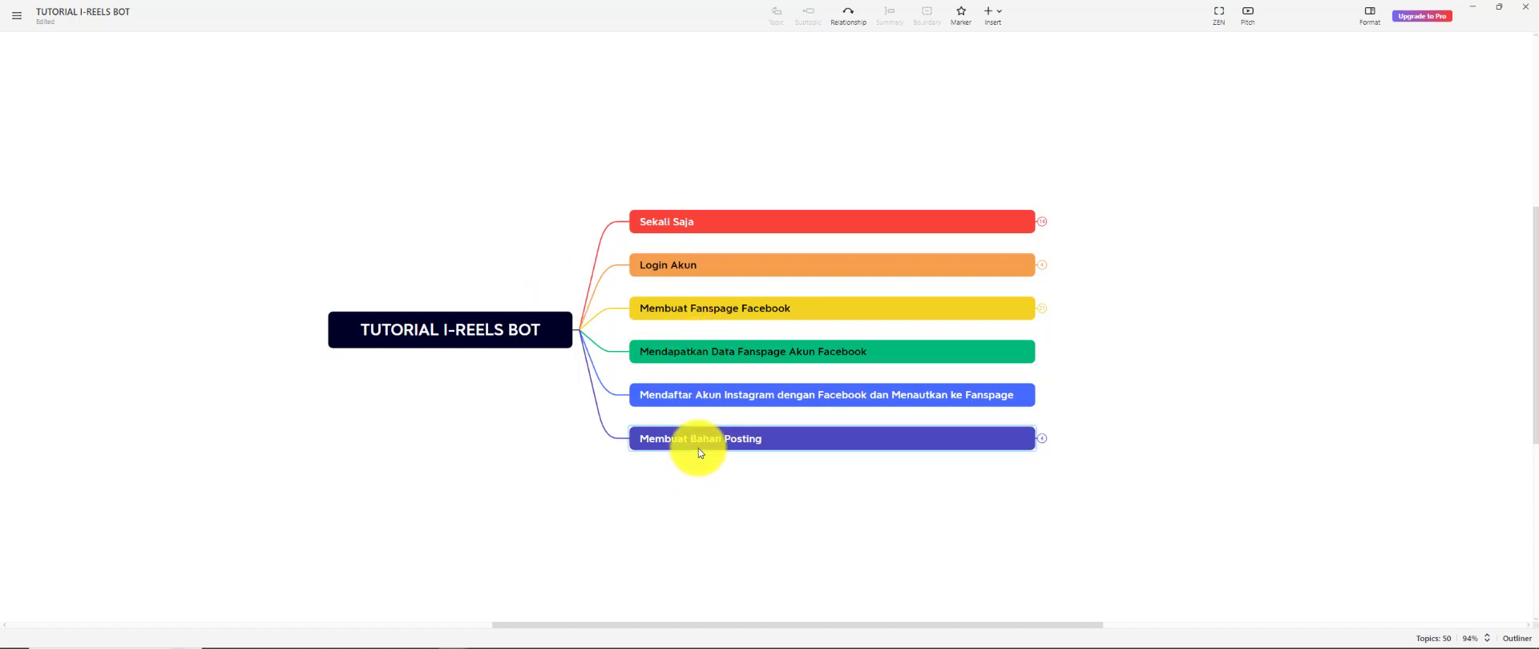
Expand the Membuat Bahan Posting topic and select its four subtopics: Kata Kunci, Hastag, Link and Video
{"action": "left_click", "coordinate": [732, 438]}
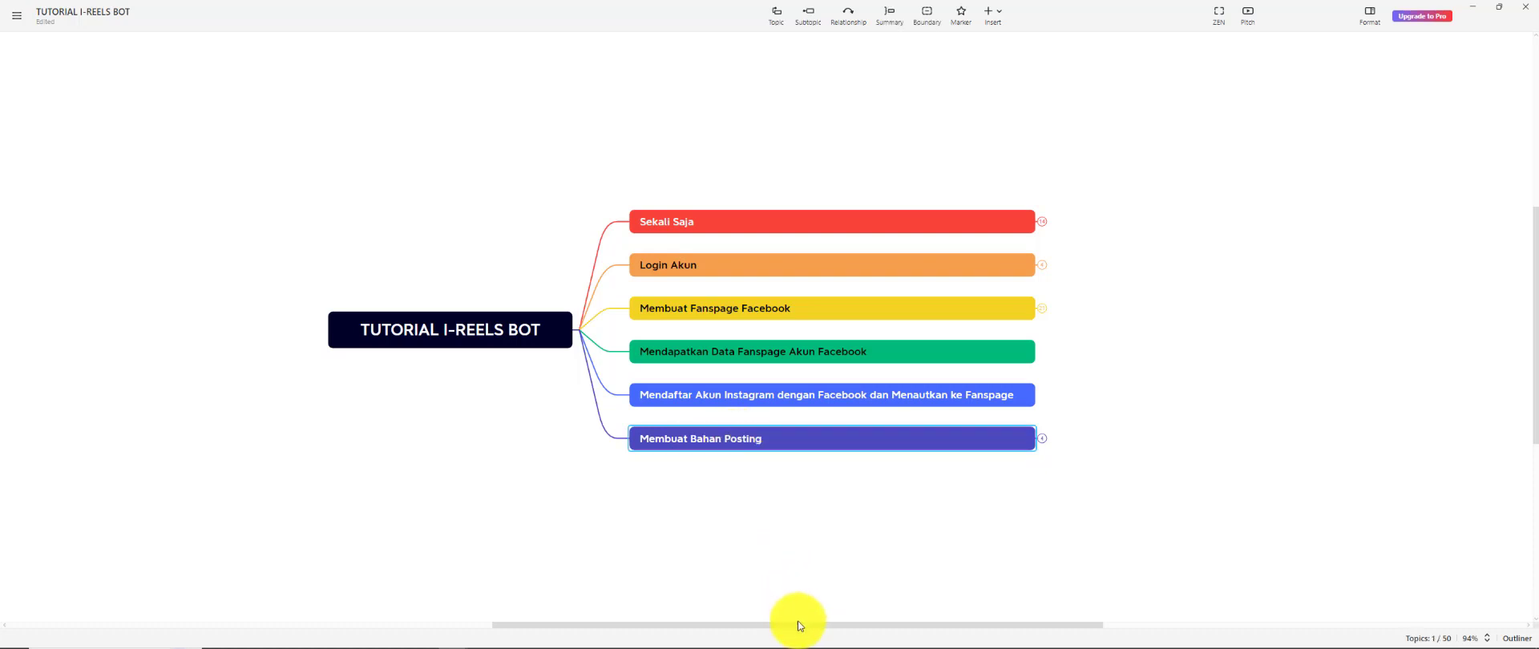
{"action": "left_click_drag", "start_coordinate": [799, 625], "coordinate": [915, 615]}
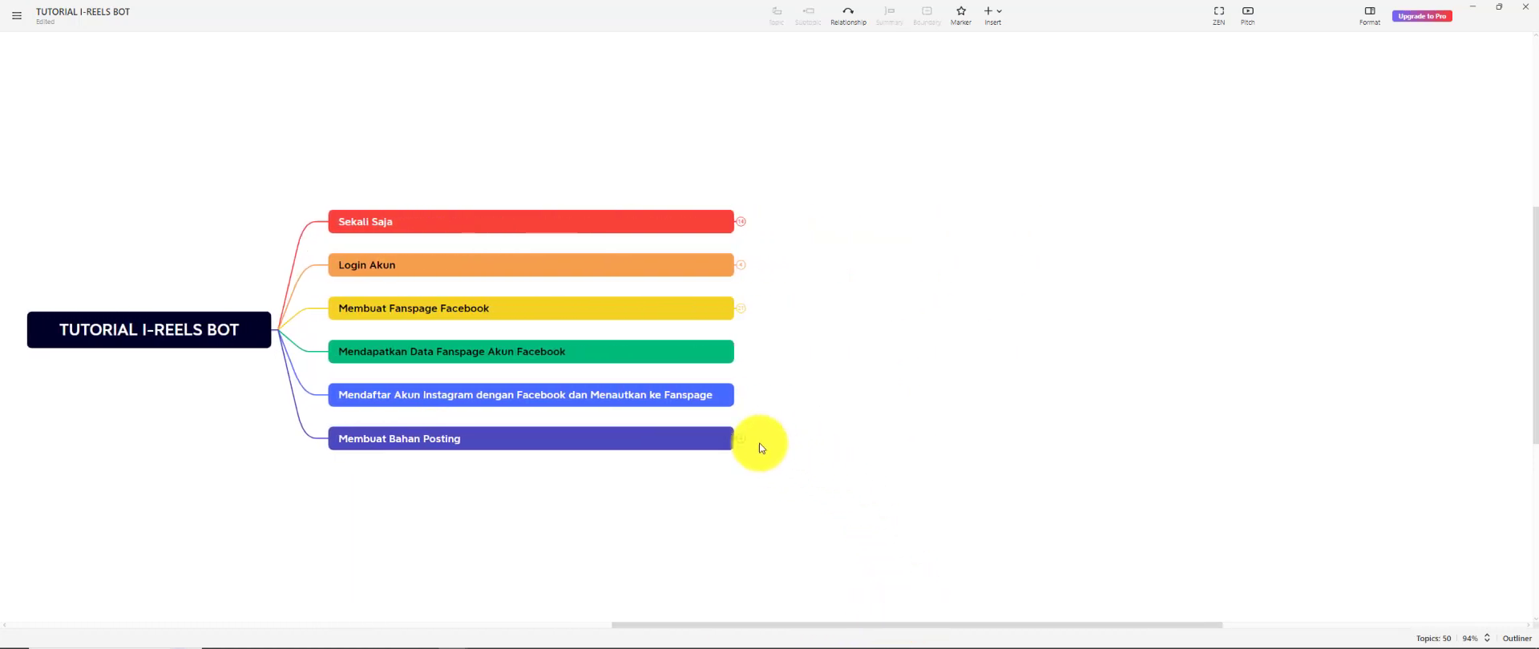
{"action": "left_click", "coordinate": [740, 439]}
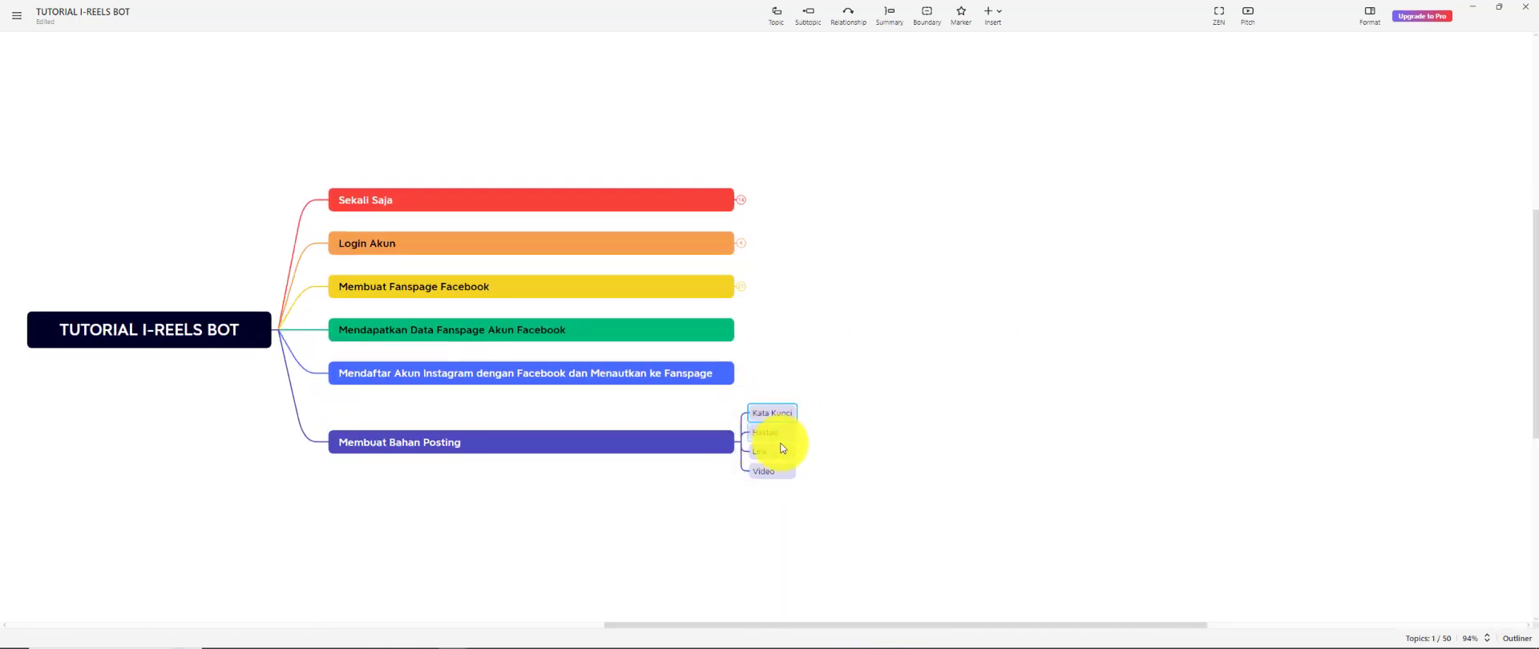
{"action": "left_click", "coordinate": [789, 418]}
{"action": "left_click", "coordinate": [768, 472], "text": "ctrl"}
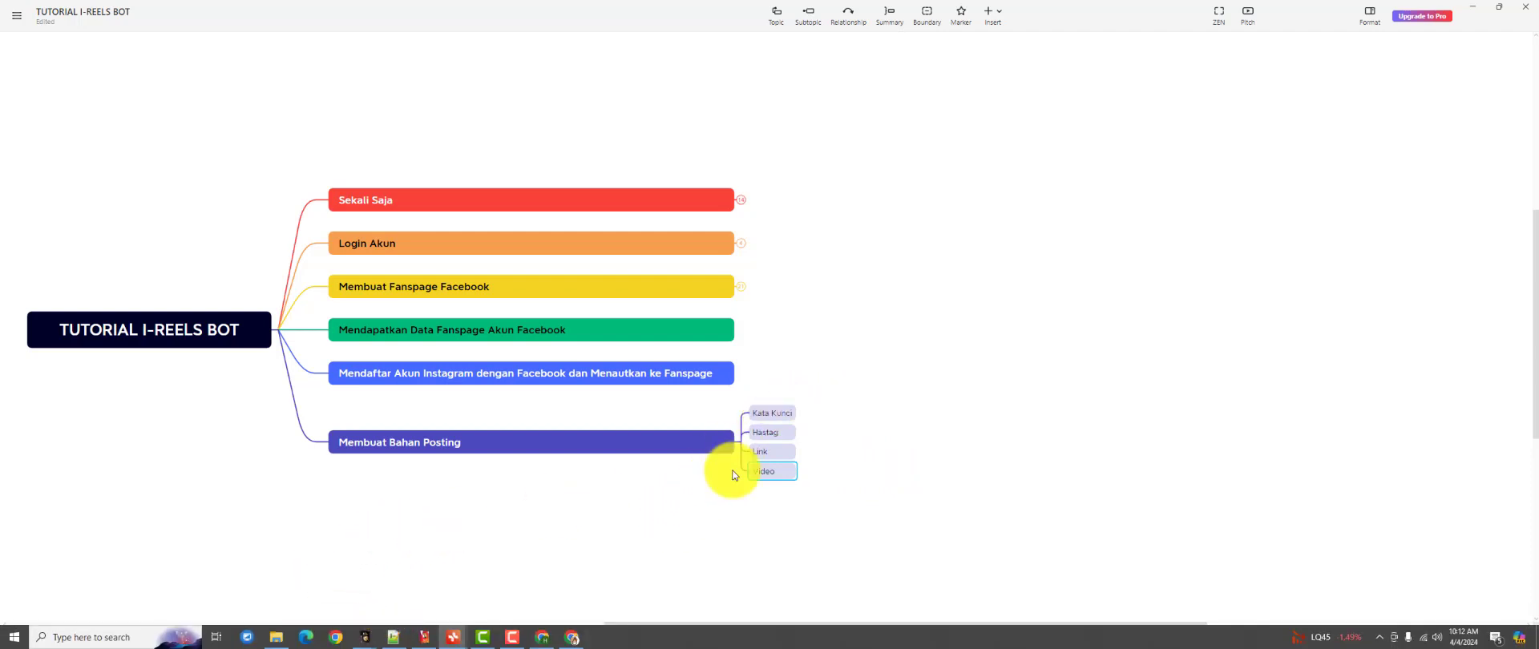
{"action": "left_click_drag", "start_coordinate": [808, 393], "coordinate": [768, 502]}
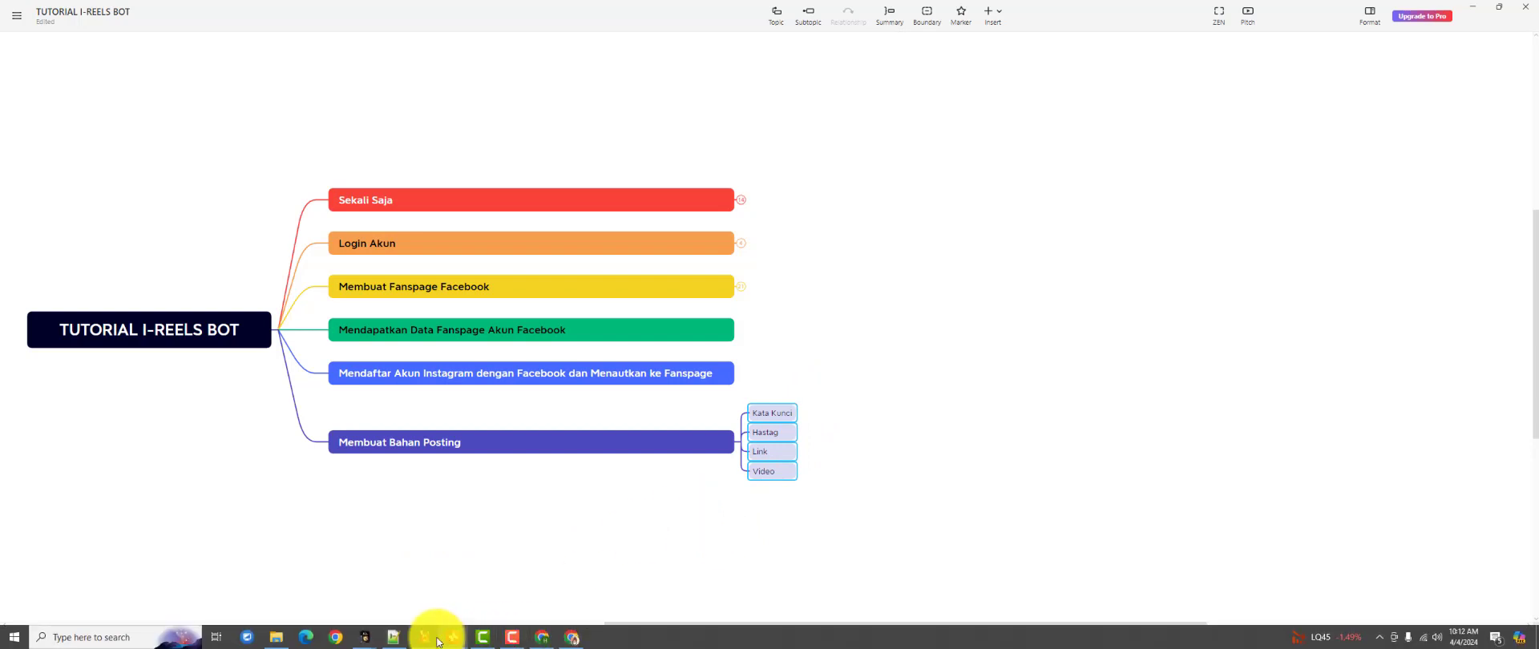
Switch to I-REELS BOT, choose the Aksesoris Kaukah project for auto posting, and check the Bahan Posting choices for Akun 1
{"action": "left_click", "coordinate": [424, 637]}
{"action": "left_click_drag", "start_coordinate": [639, 99], "coordinate": [624, 142]}
{"action": "left_click", "coordinate": [564, 169]}
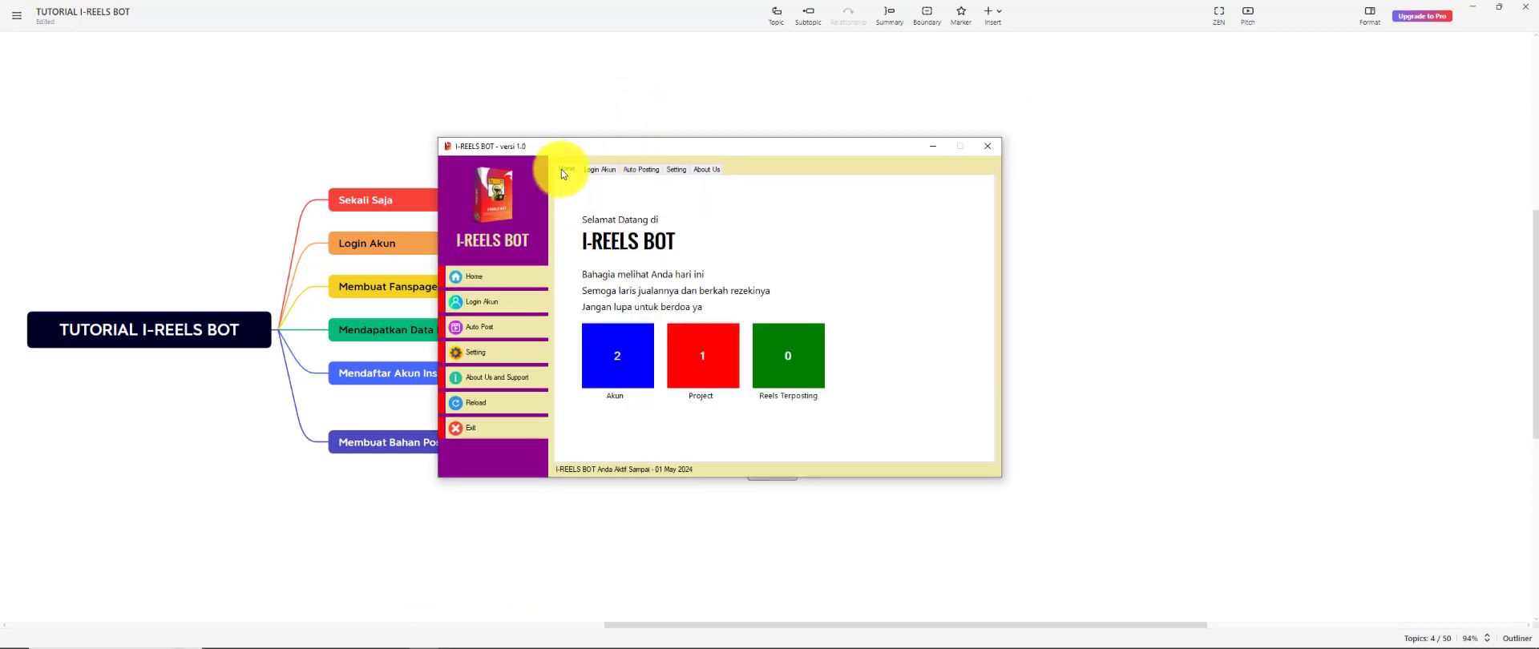
{"action": "left_click", "coordinate": [633, 171]}
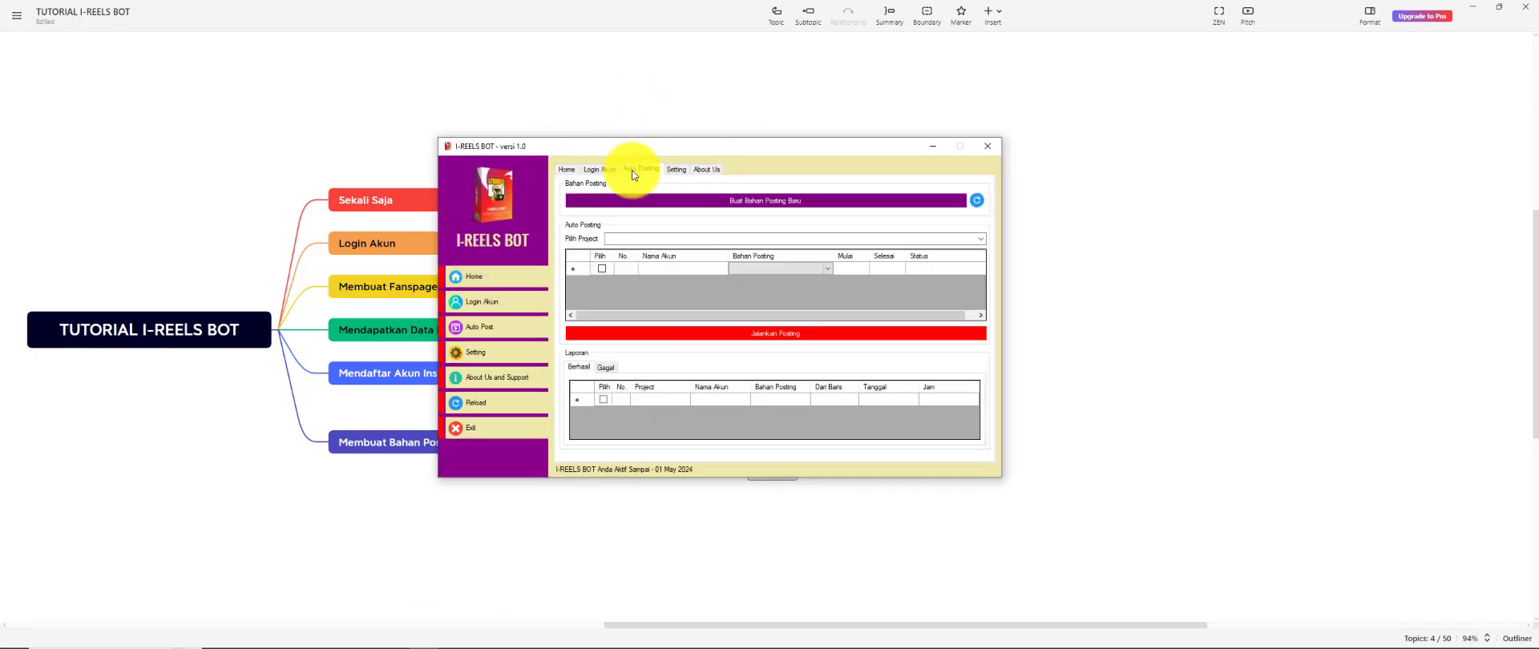
{"action": "left_click", "coordinate": [981, 239]}
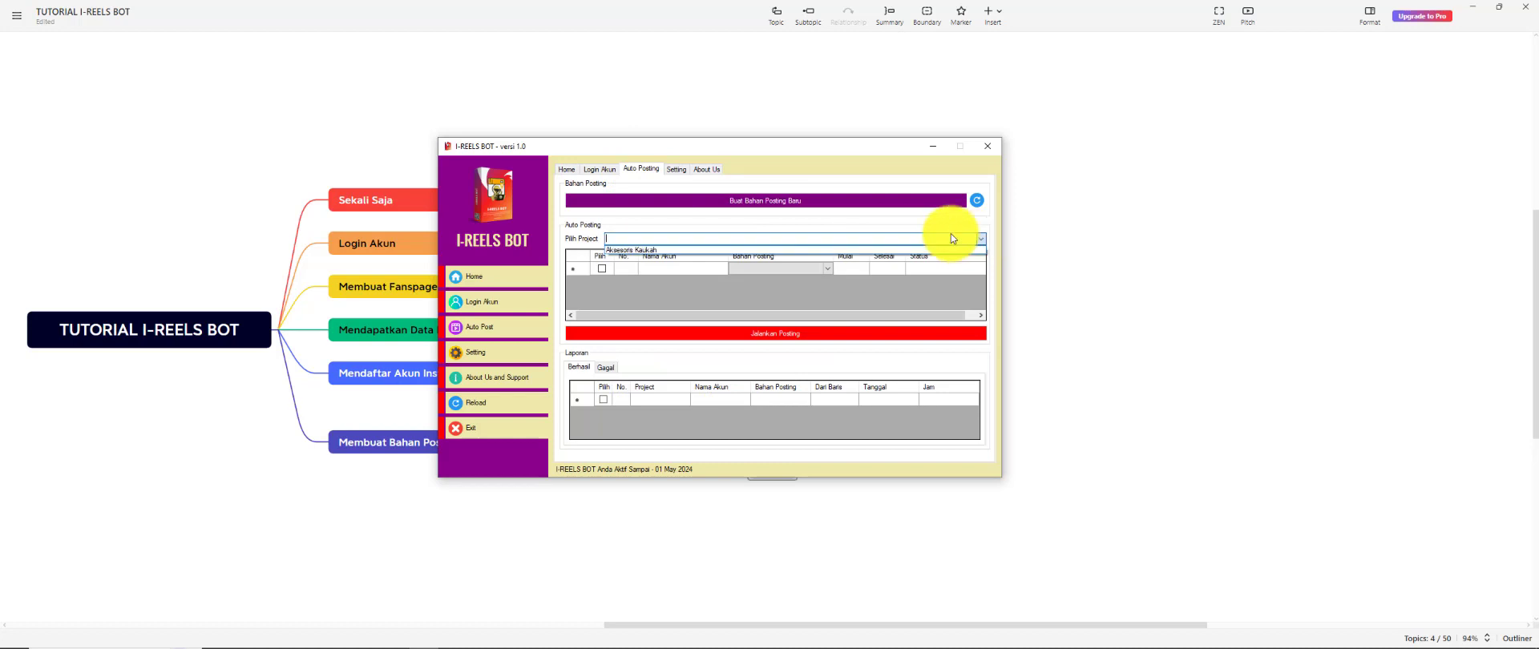
{"action": "left_click", "coordinate": [630, 251]}
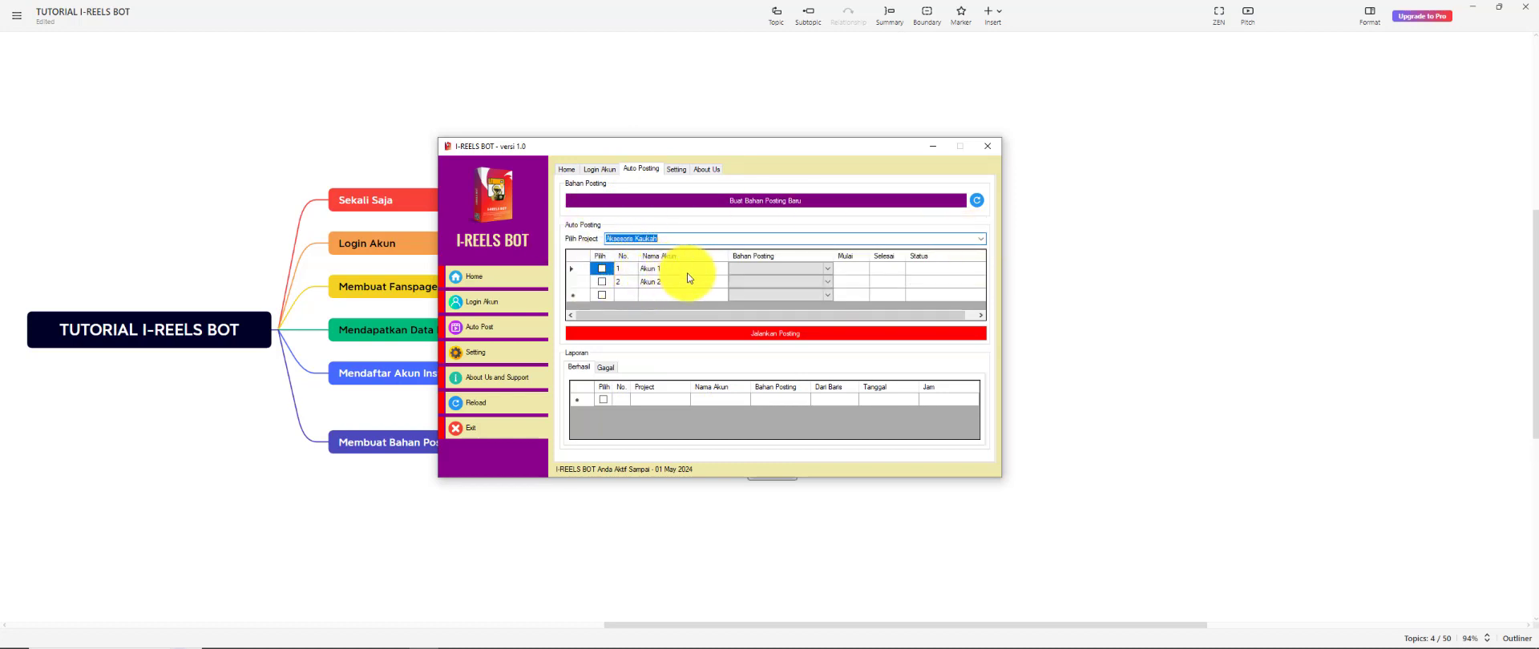
{"action": "left_click", "coordinate": [822, 269]}
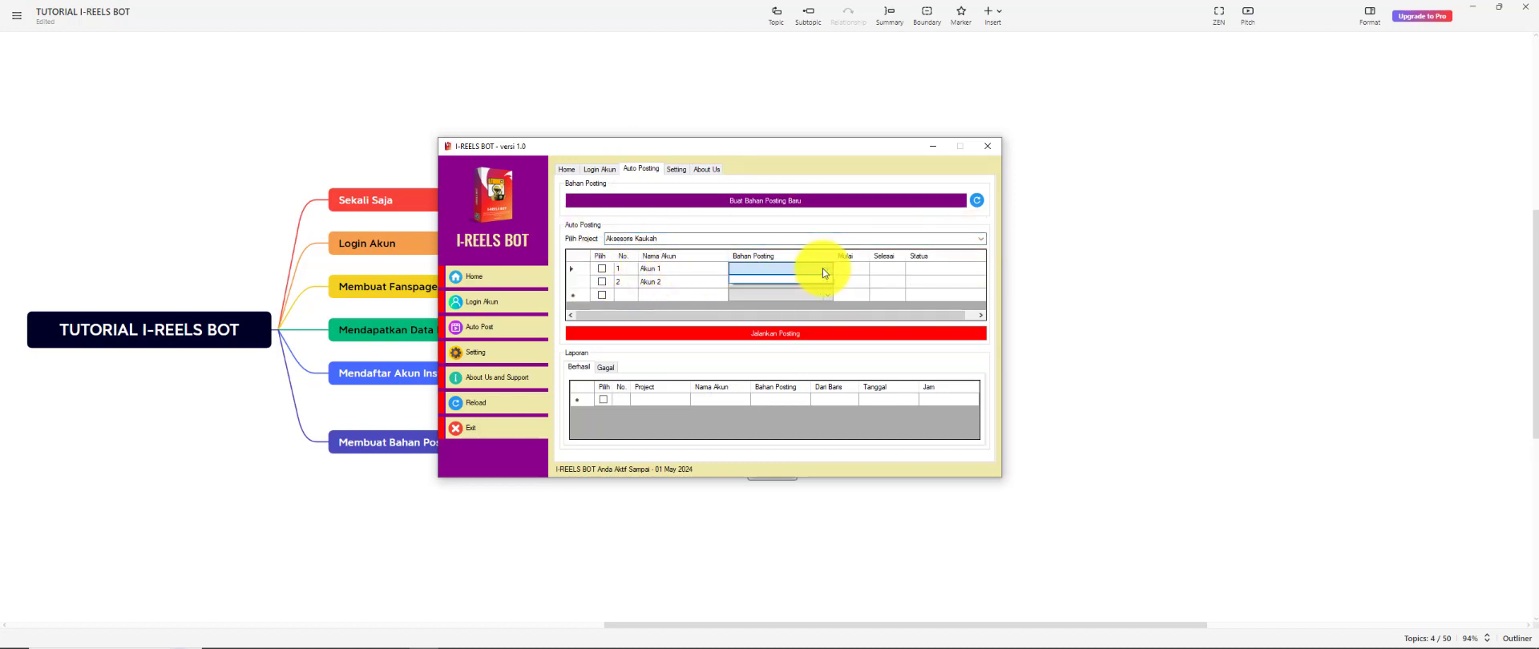
{"action": "left_click", "coordinate": [747, 228]}
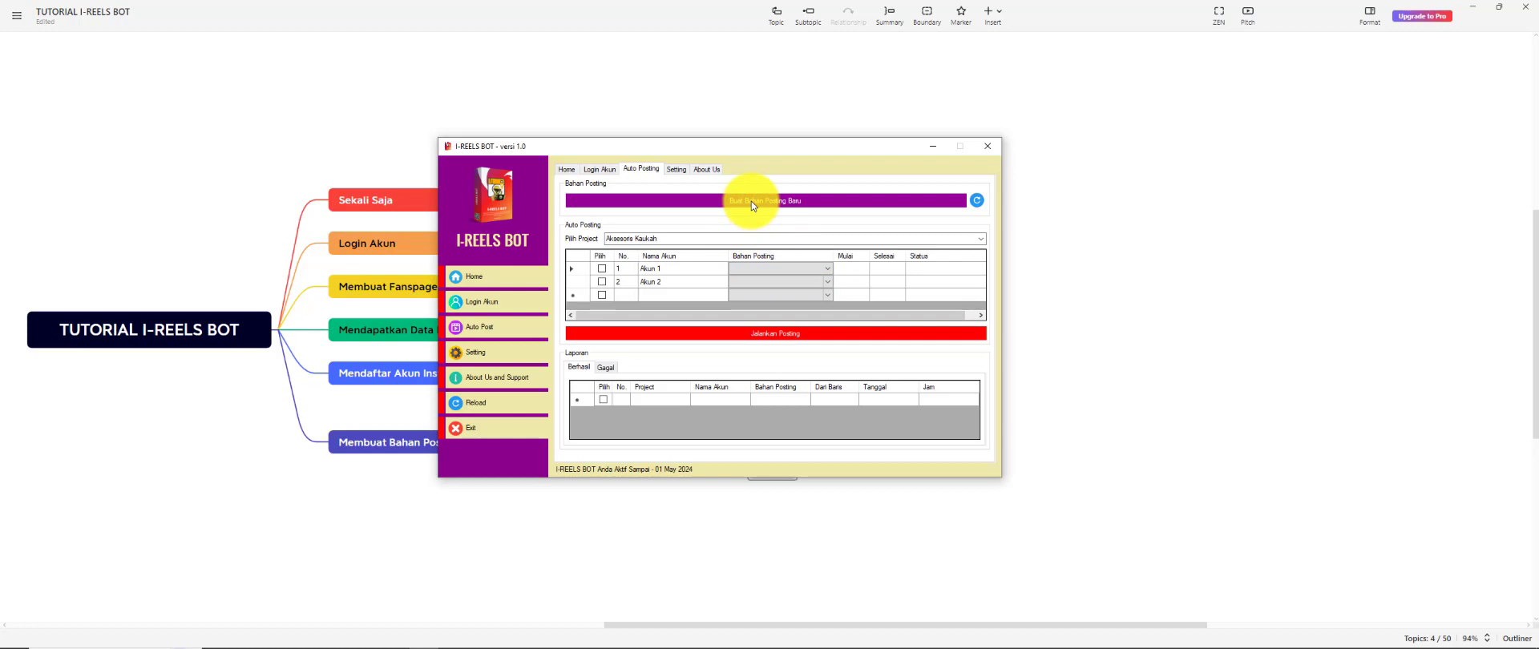
Start new posting material, open the Template - Bahan Posting IREELS BOT workbook in Excel, and inspect its Path Video column
{"action": "left_click", "coordinate": [752, 202]}
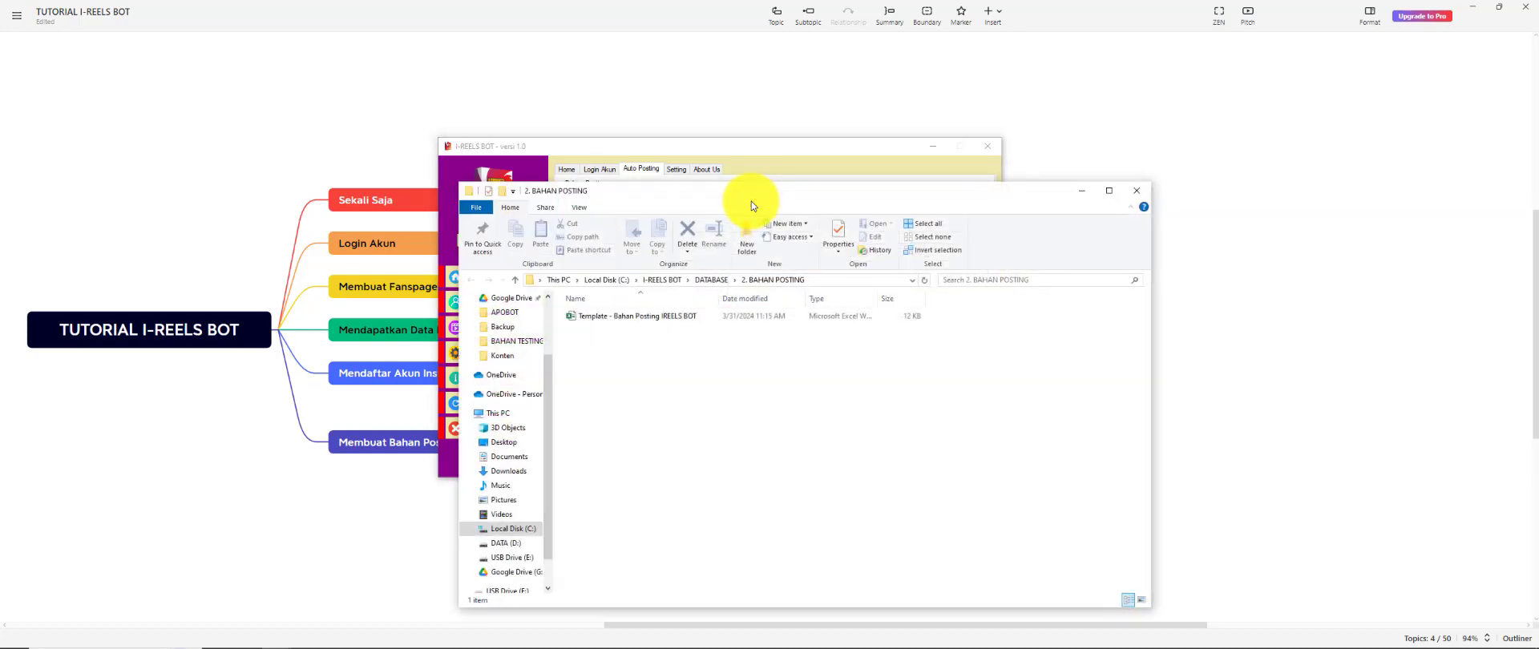
{"action": "left_click_drag", "start_coordinate": [726, 195], "coordinate": [695, 150]}
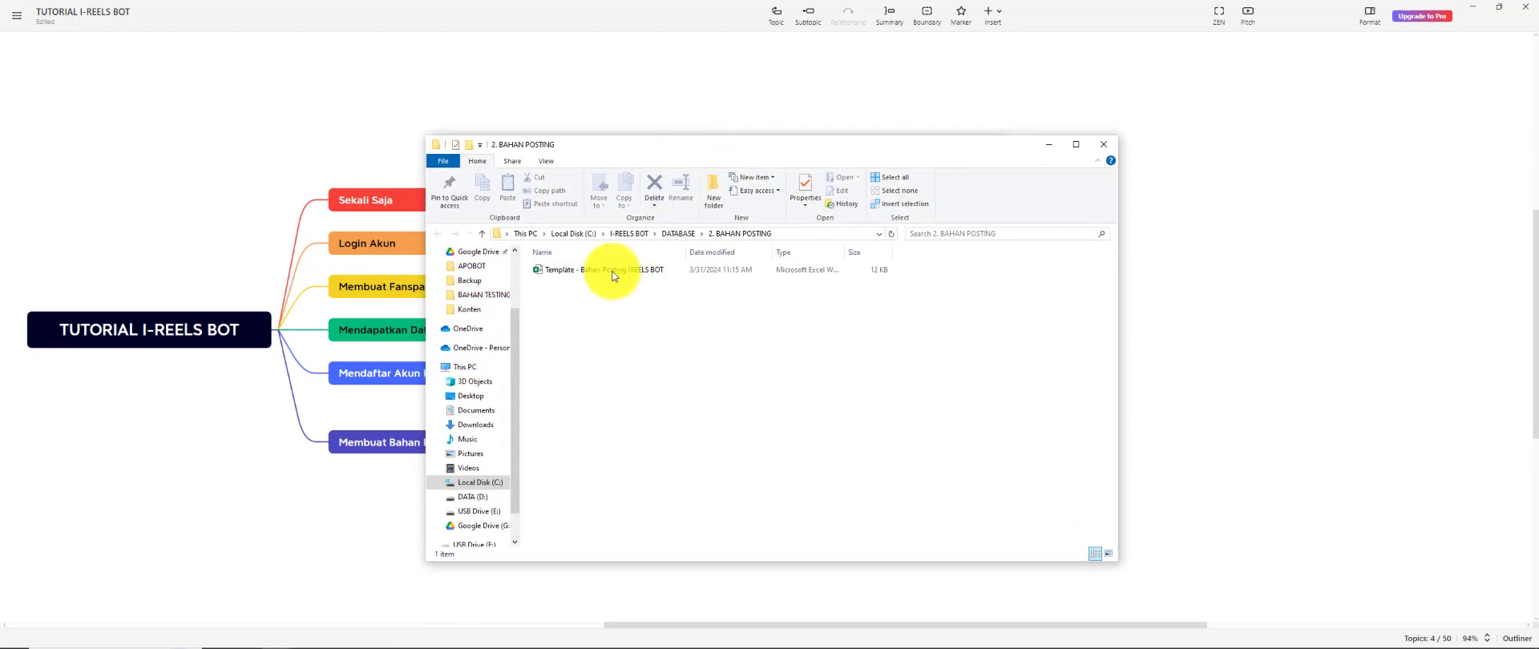
{"action": "left_click", "coordinate": [573, 271]}
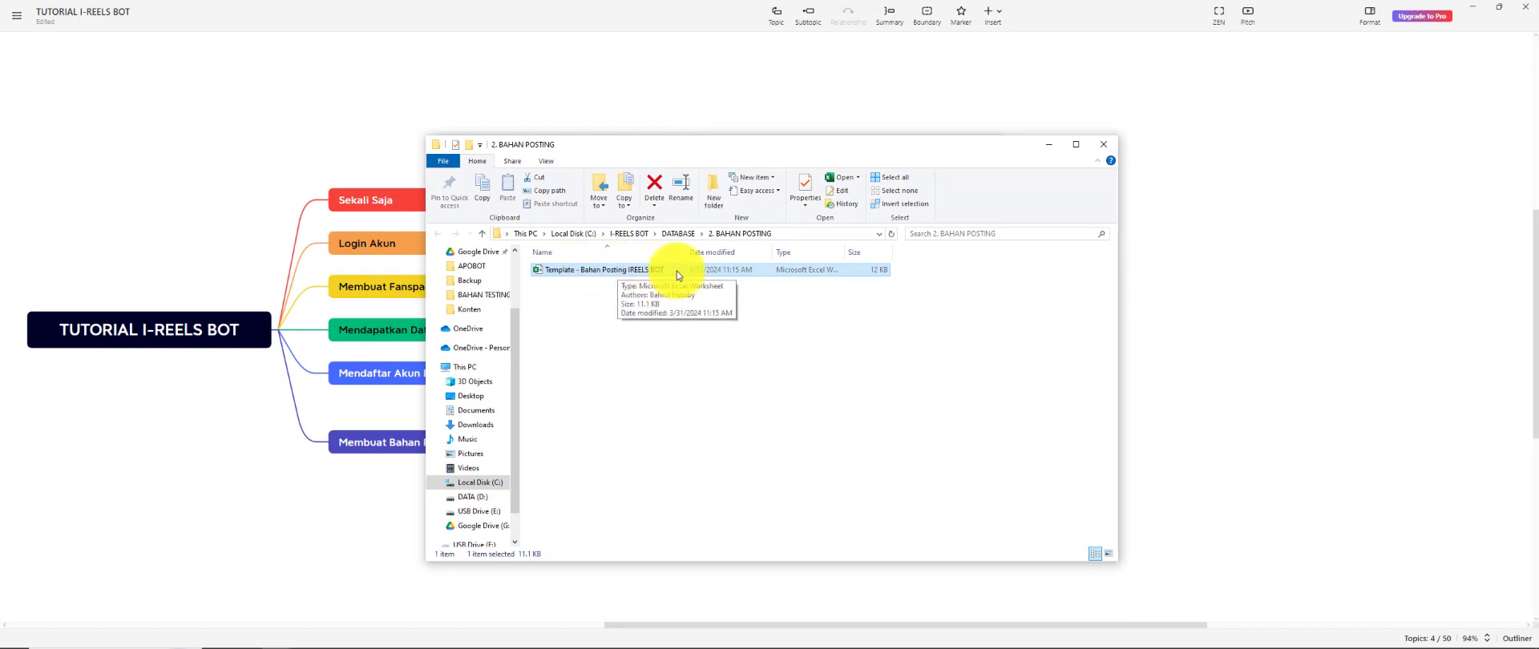
{"action": "left_click_drag", "start_coordinate": [687, 252], "coordinate": [895, 275]}
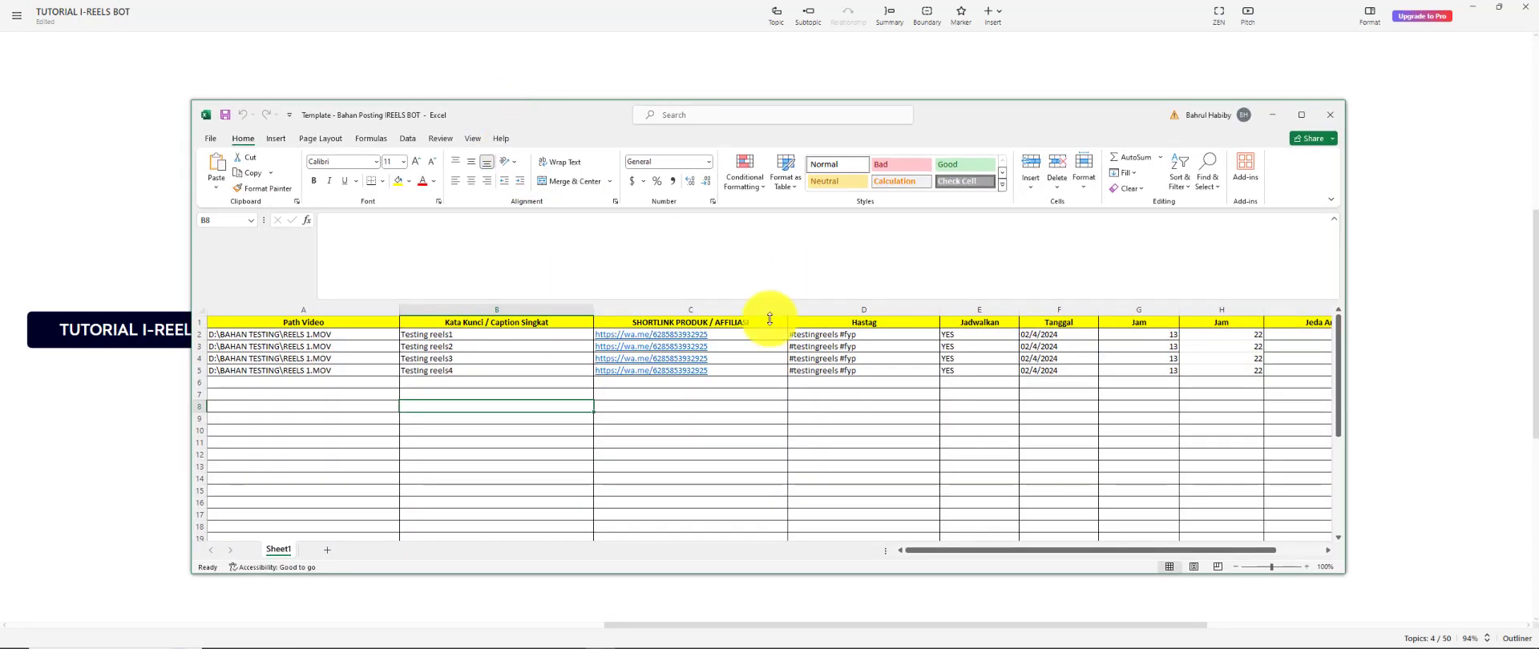
{"action": "left_click", "coordinate": [329, 334]}
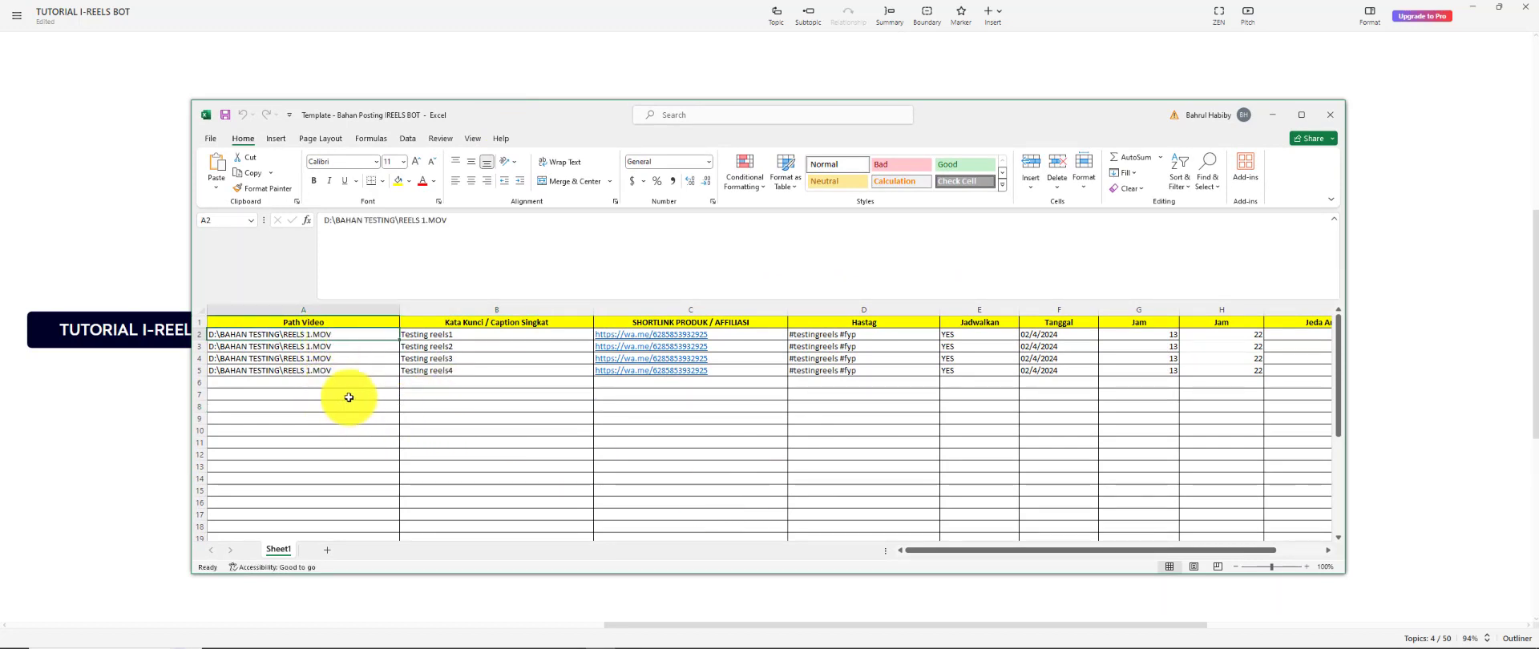
{"action": "left_click_drag", "start_coordinate": [344, 337], "coordinate": [353, 371]}
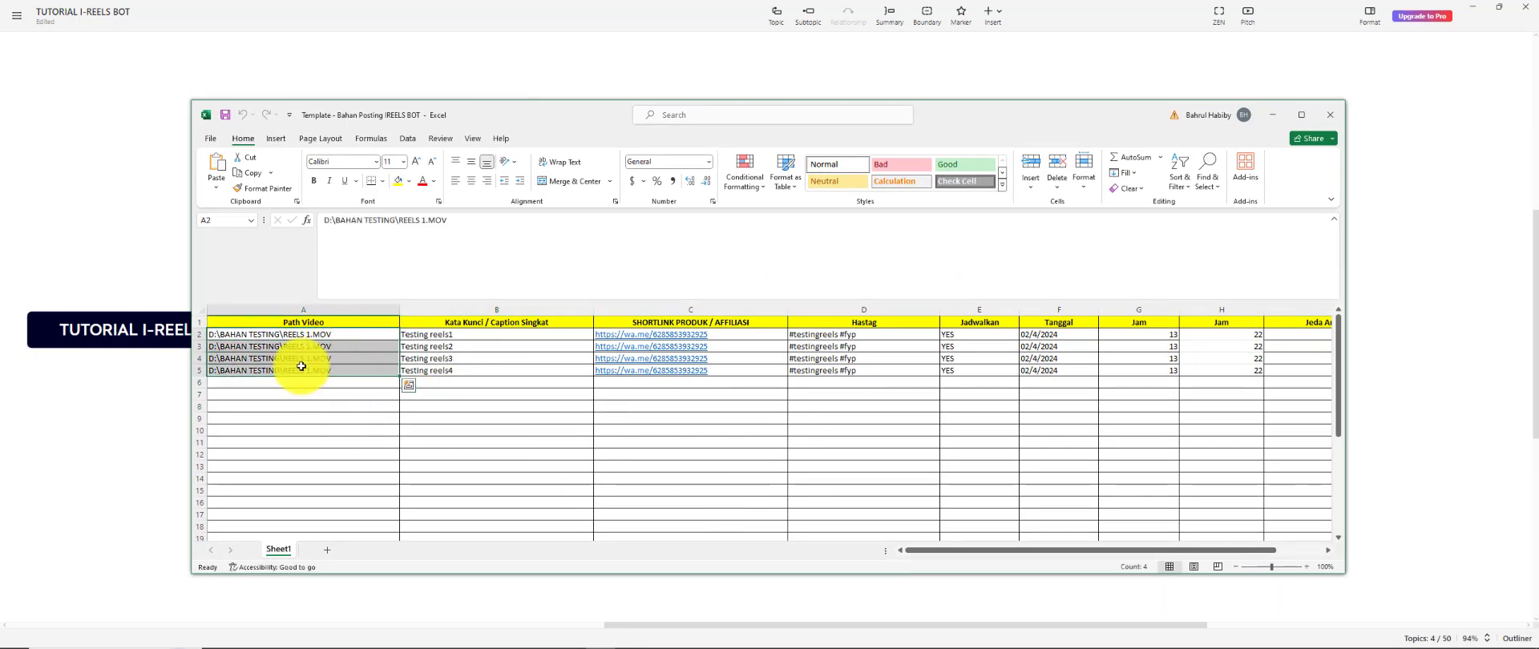
{"action": "left_click", "coordinate": [258, 323]}
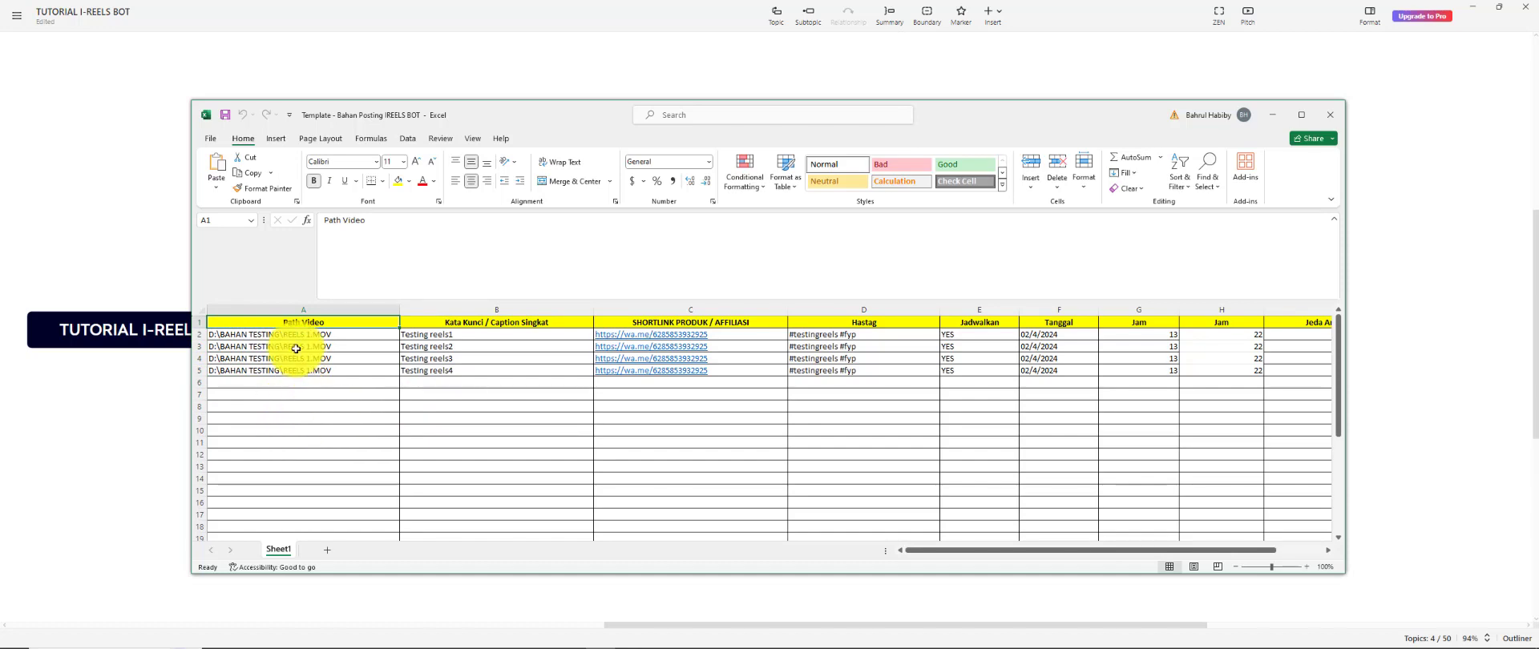
Copy the path of the Tasbih Kokka Kaukah Kaokah Asli video from the BAHAN TESTING folder and paste it into cell A2
{"action": "mouse_move", "coordinate": [306, 646]}
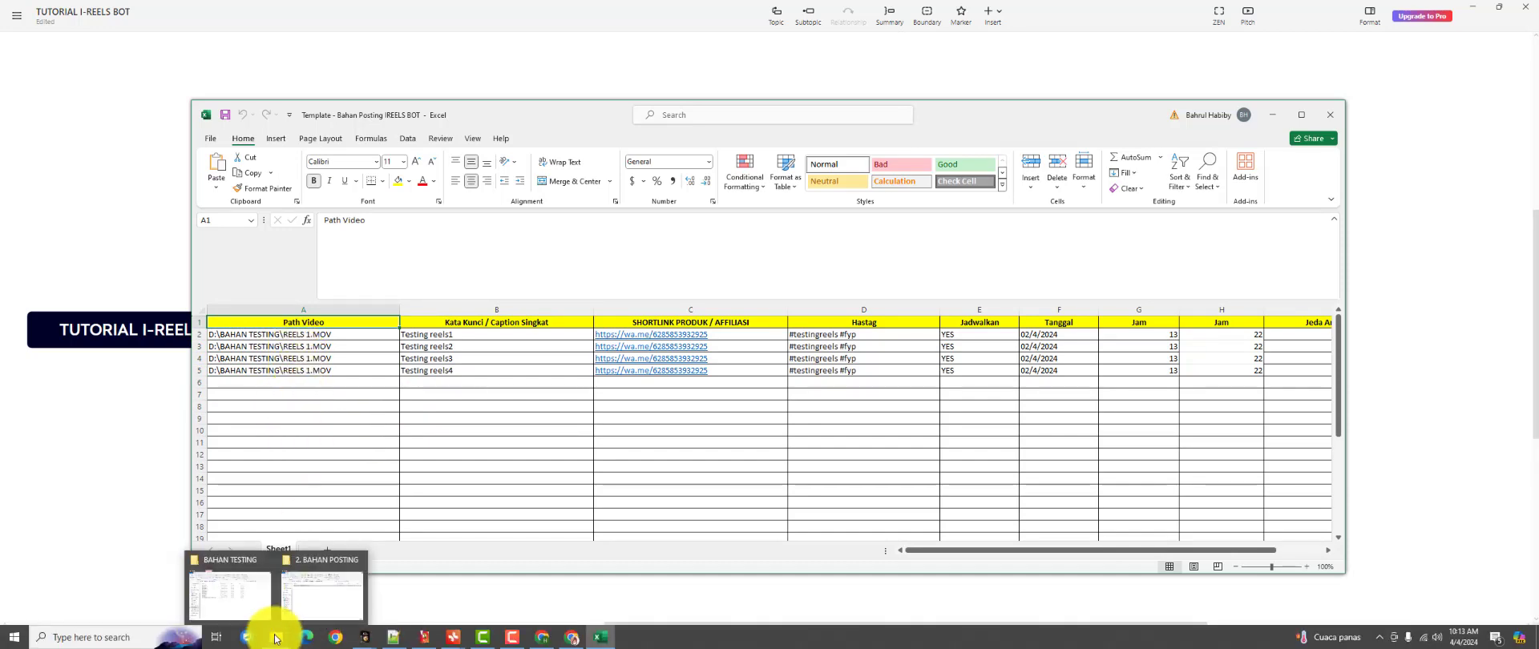
{"action": "left_click", "coordinate": [238, 598]}
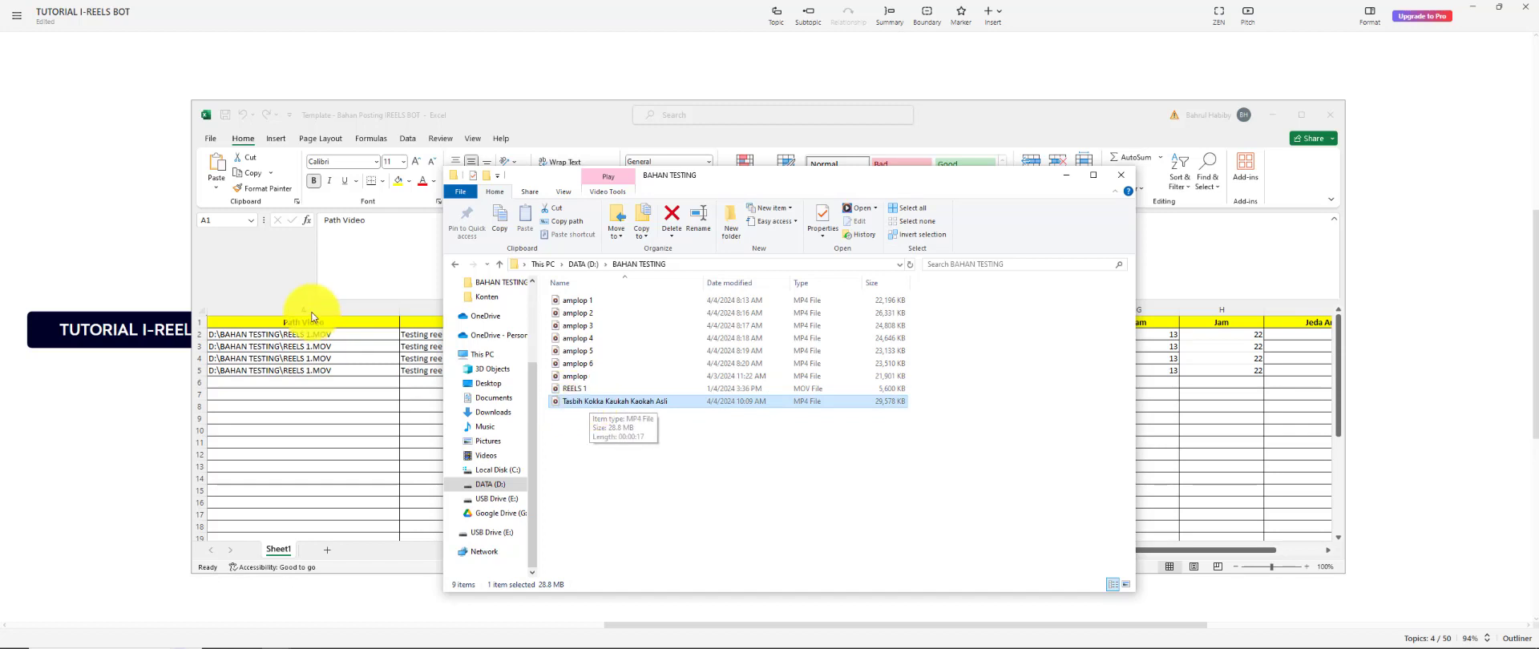
{"action": "right_click", "coordinate": [610, 401]}
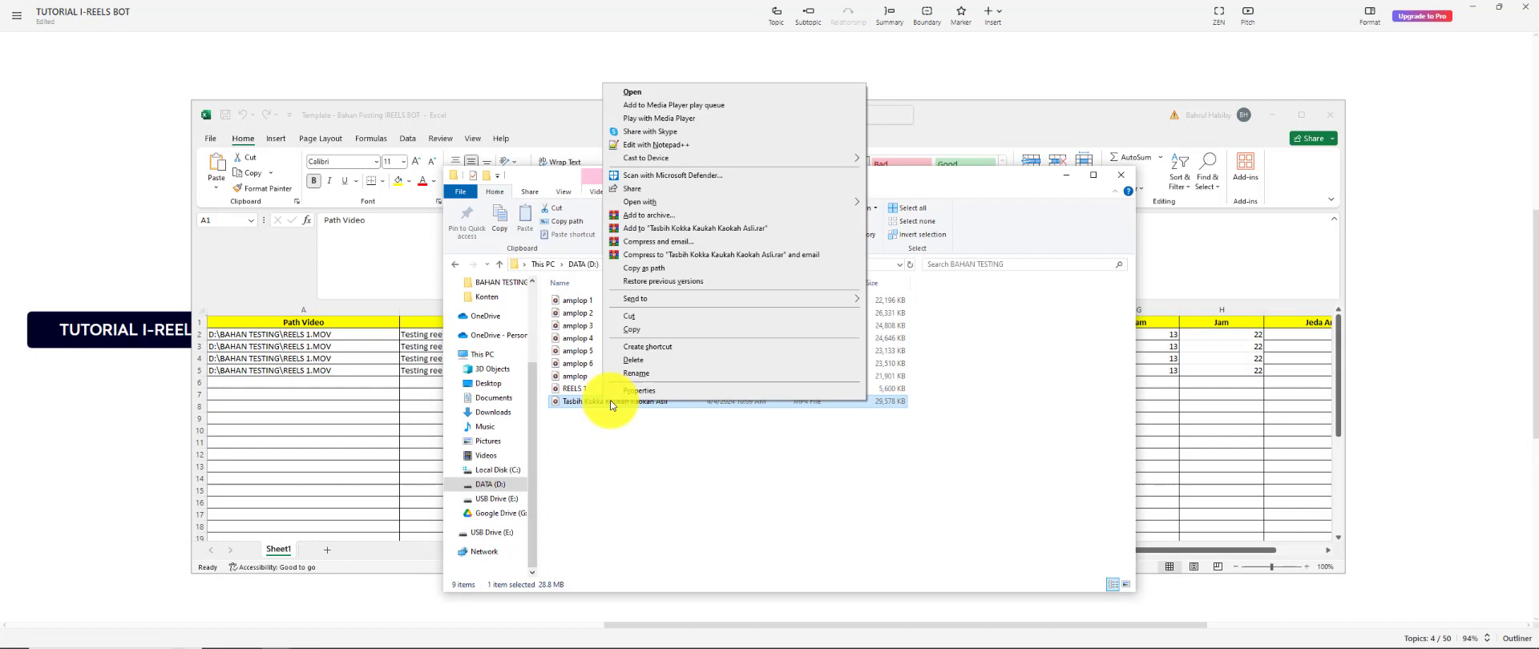
{"action": "left_click", "coordinate": [642, 270]}
{"action": "left_click", "coordinate": [385, 460]}
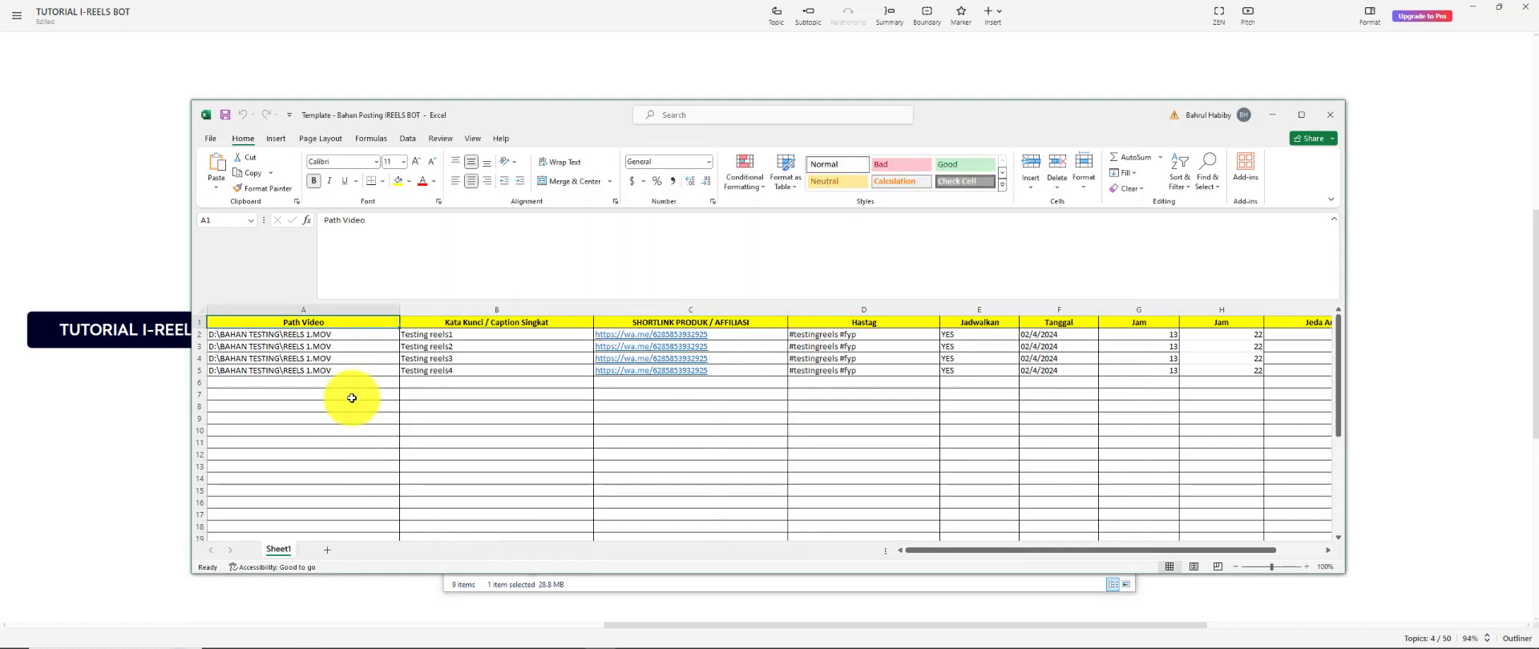
{"action": "left_click", "coordinate": [350, 334]}
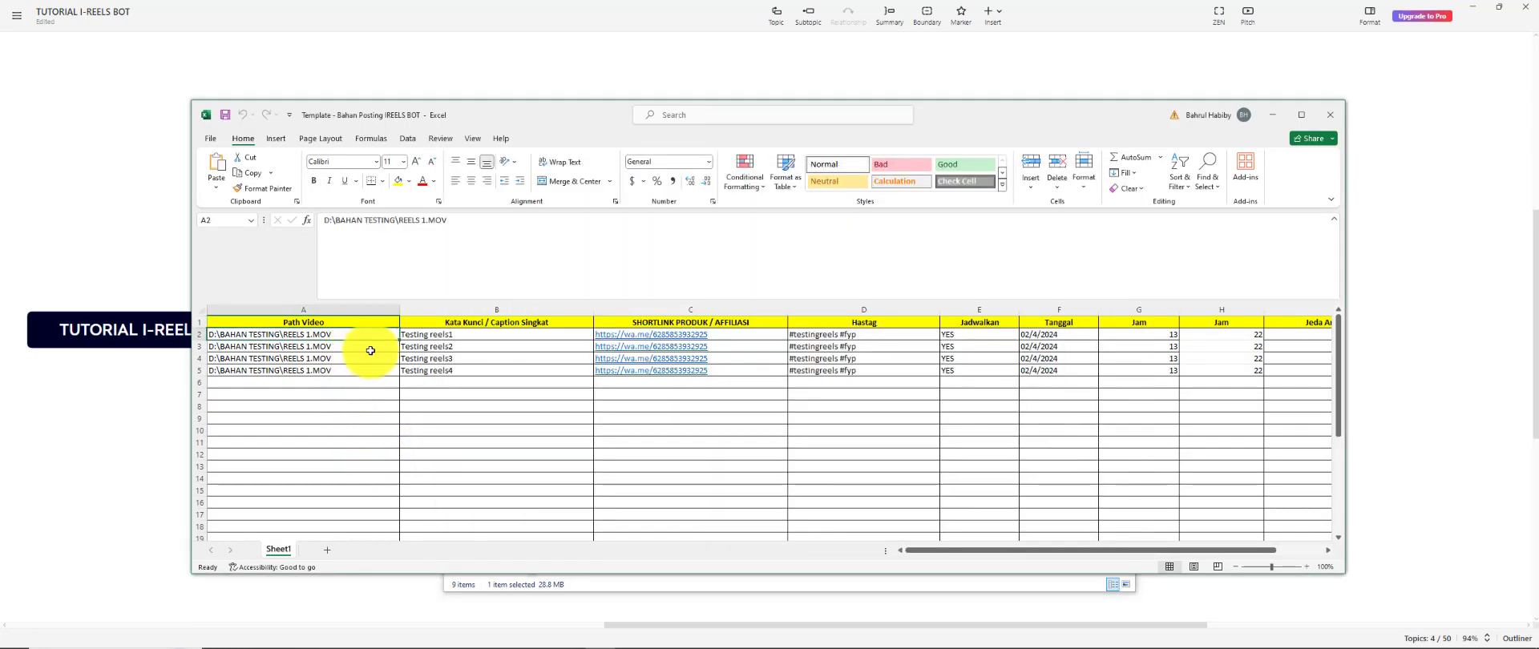
{"action": "type", "text": "D:\\BAHAN TESTING\\Tasbih Kokka Kaukah Kaokah Asli.mp4"}
Fill the video path from A2 down to A8 and widen the Path Video column to fit the full path
{"action": "left_click_drag", "start_coordinate": [399, 340], "coordinate": [398, 407]}
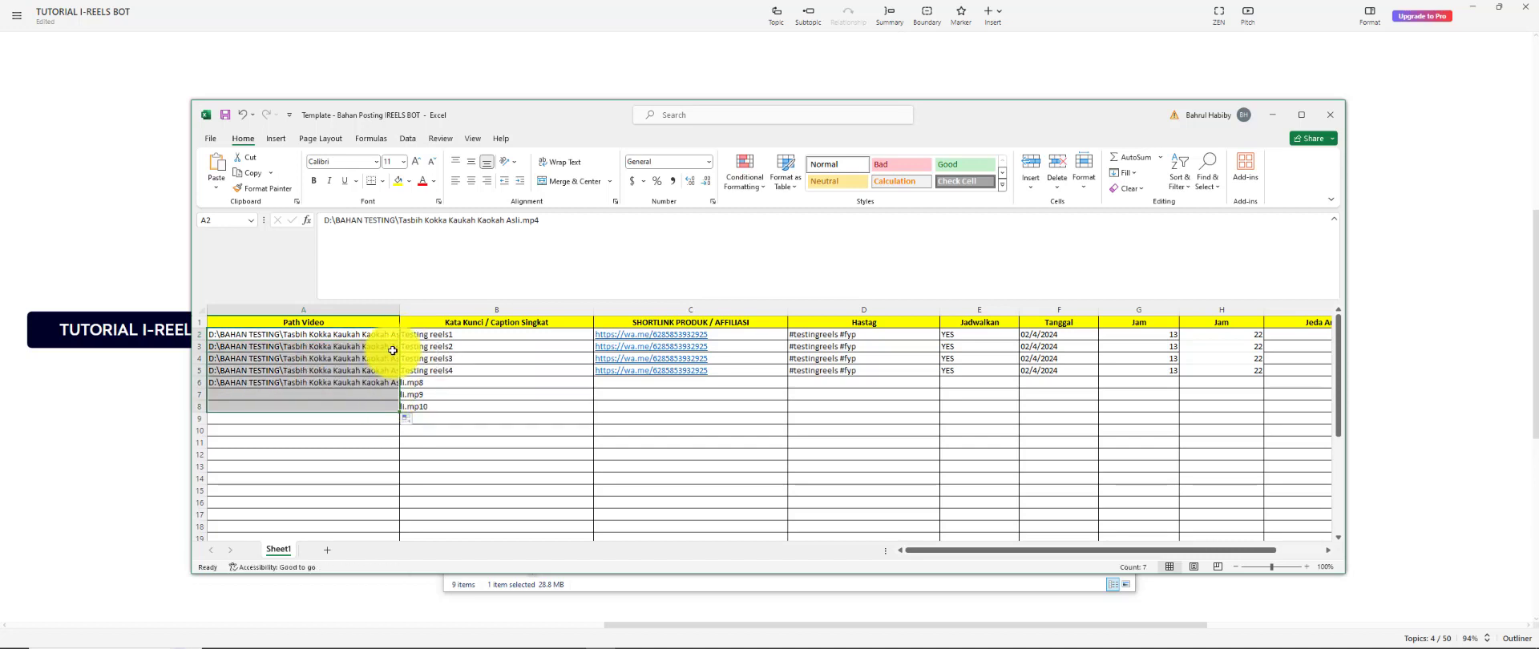
{"action": "left_click_drag", "start_coordinate": [399, 310], "coordinate": [516, 328]}
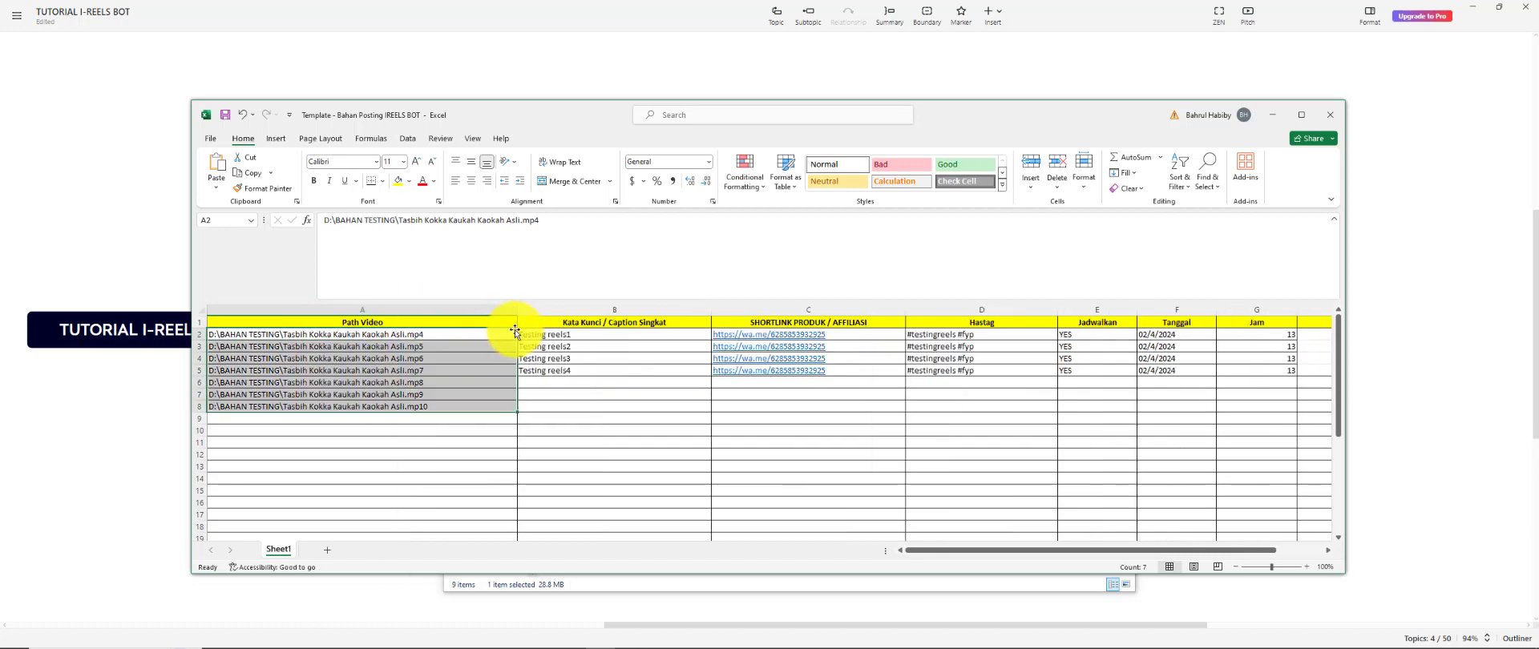
Copy the video path in A2 and paste it over each of the cells A3 through A8
{"action": "left_click", "coordinate": [430, 343]}
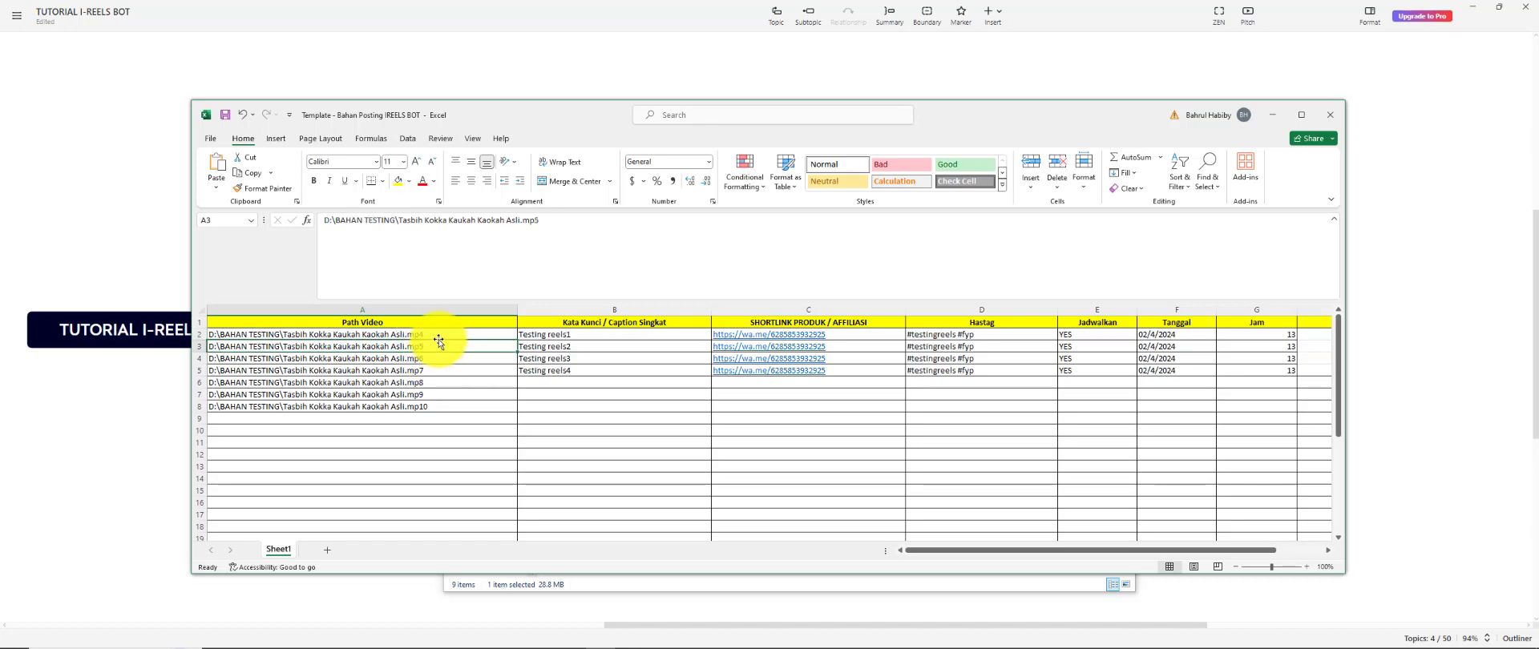
{"action": "key", "text": "ctrl+c"}
{"action": "left_click", "coordinate": [429, 349]}
{"action": "key", "text": "ctrl+v"}
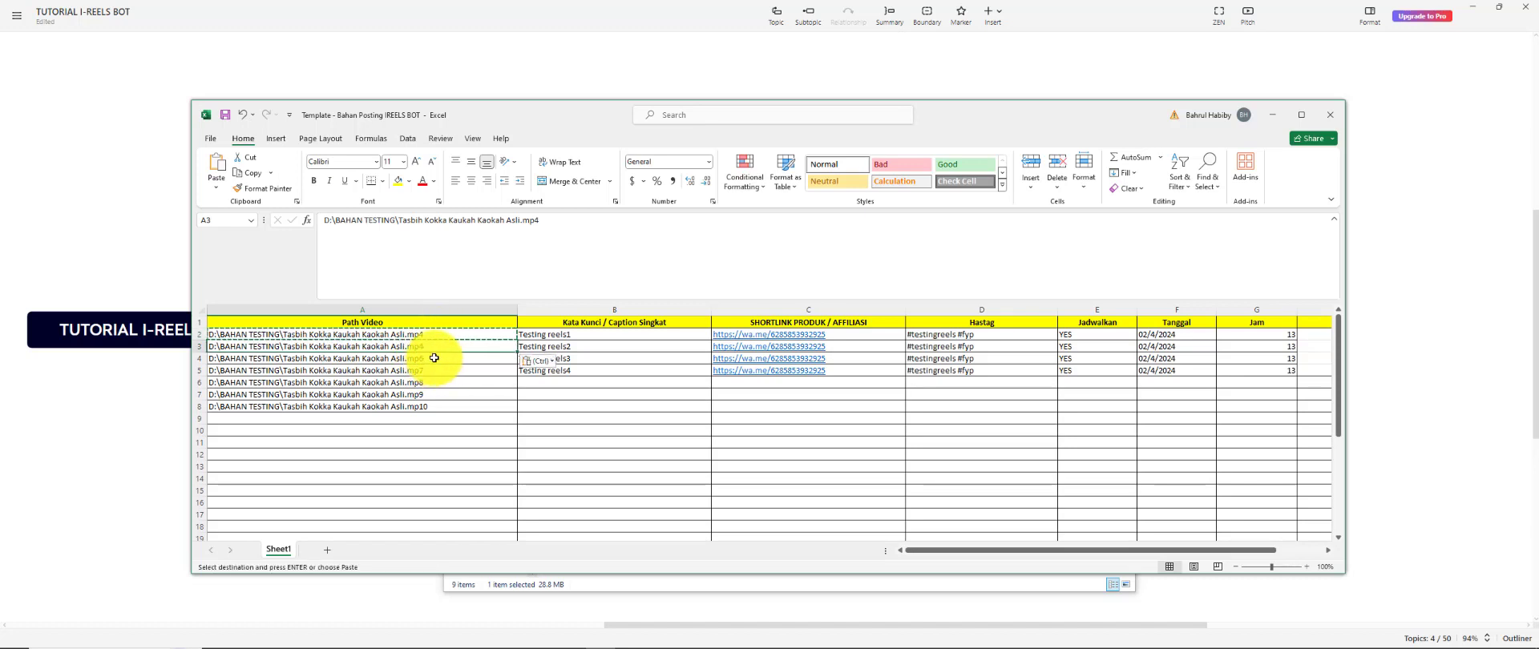
{"action": "left_click", "coordinate": [433, 361]}
{"action": "key", "text": "ctrl+v"}
{"action": "left_click", "coordinate": [430, 372]}
{"action": "key", "text": "ctrl+v"}
{"action": "left_click", "coordinate": [430, 382]}
{"action": "key", "text": "ctrl+v"}
{"action": "left_click", "coordinate": [431, 395]}
{"action": "type", "text": "v"}
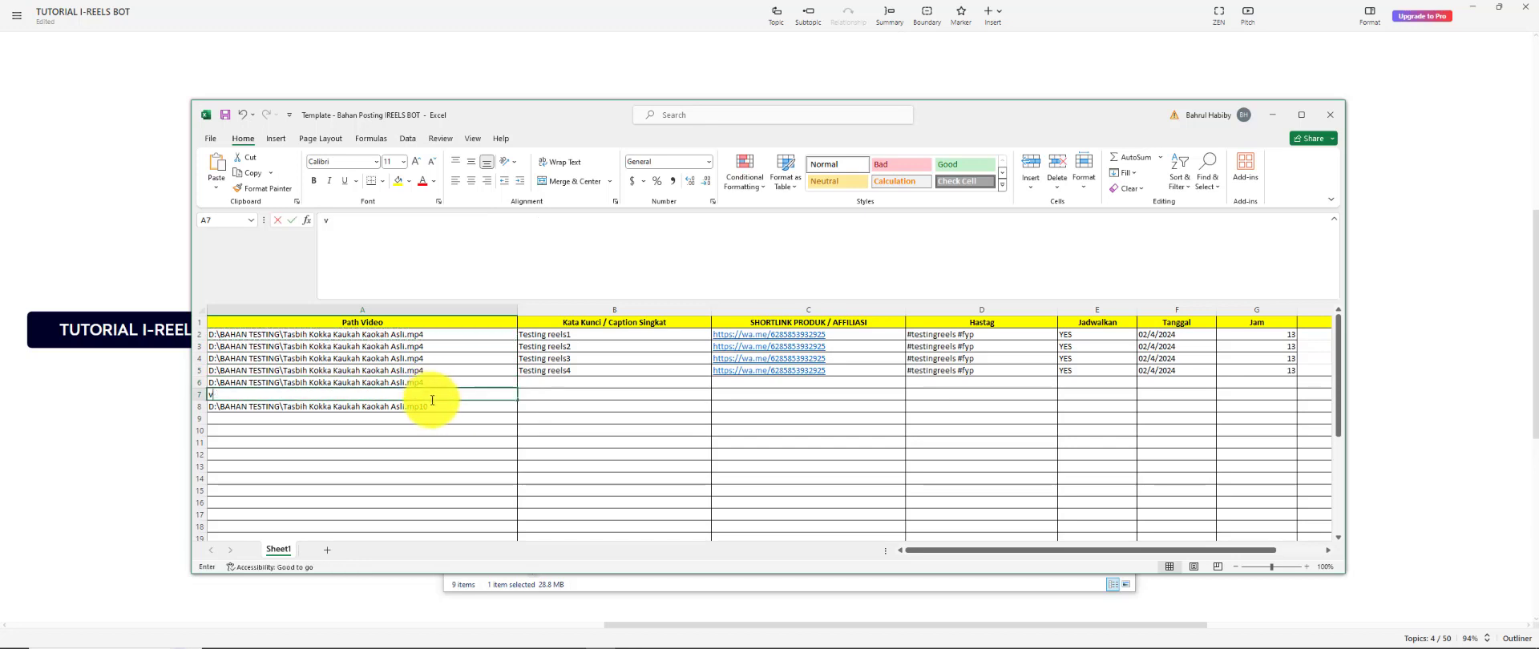
{"action": "left_click", "coordinate": [431, 404]}
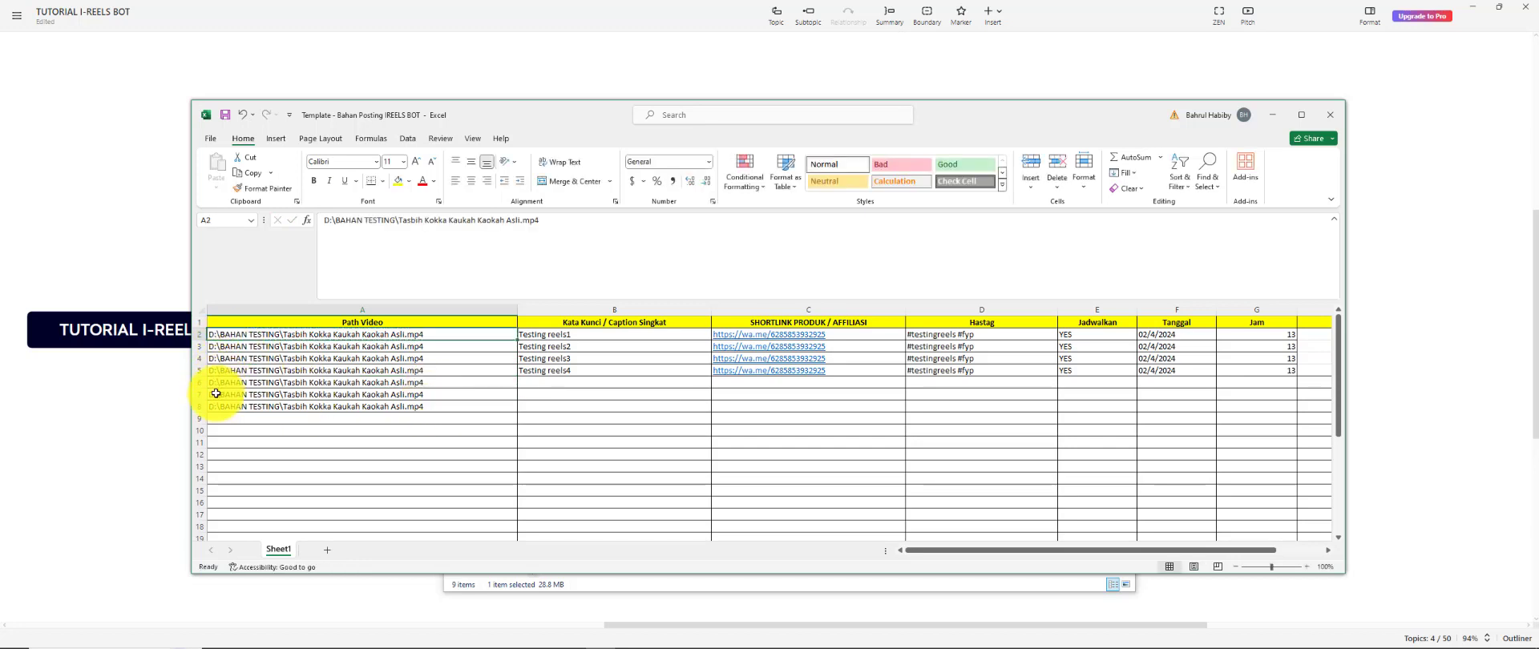
Clear the video path from cell A8
{"action": "left_click_drag", "start_coordinate": [233, 395], "coordinate": [398, 409]}
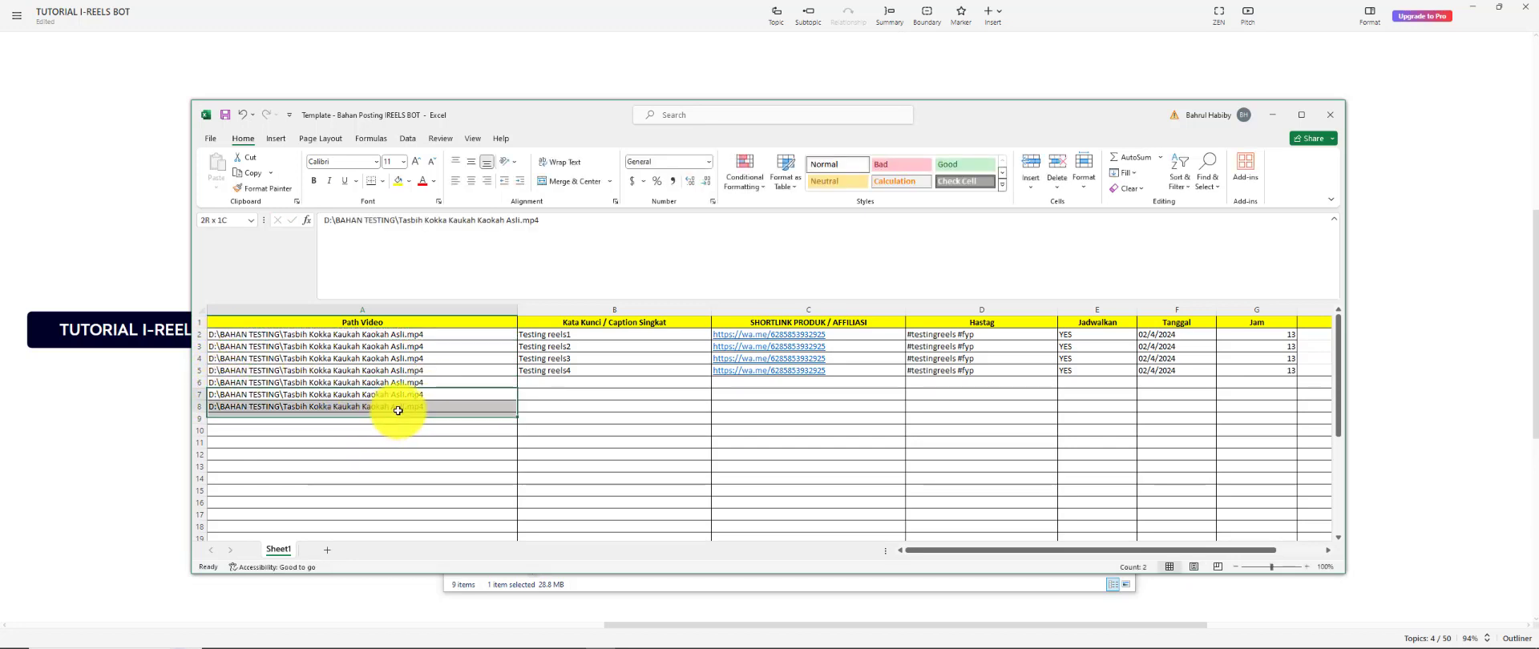
{"action": "left_click", "coordinate": [337, 407]}
{"action": "key", "text": "Delete"}
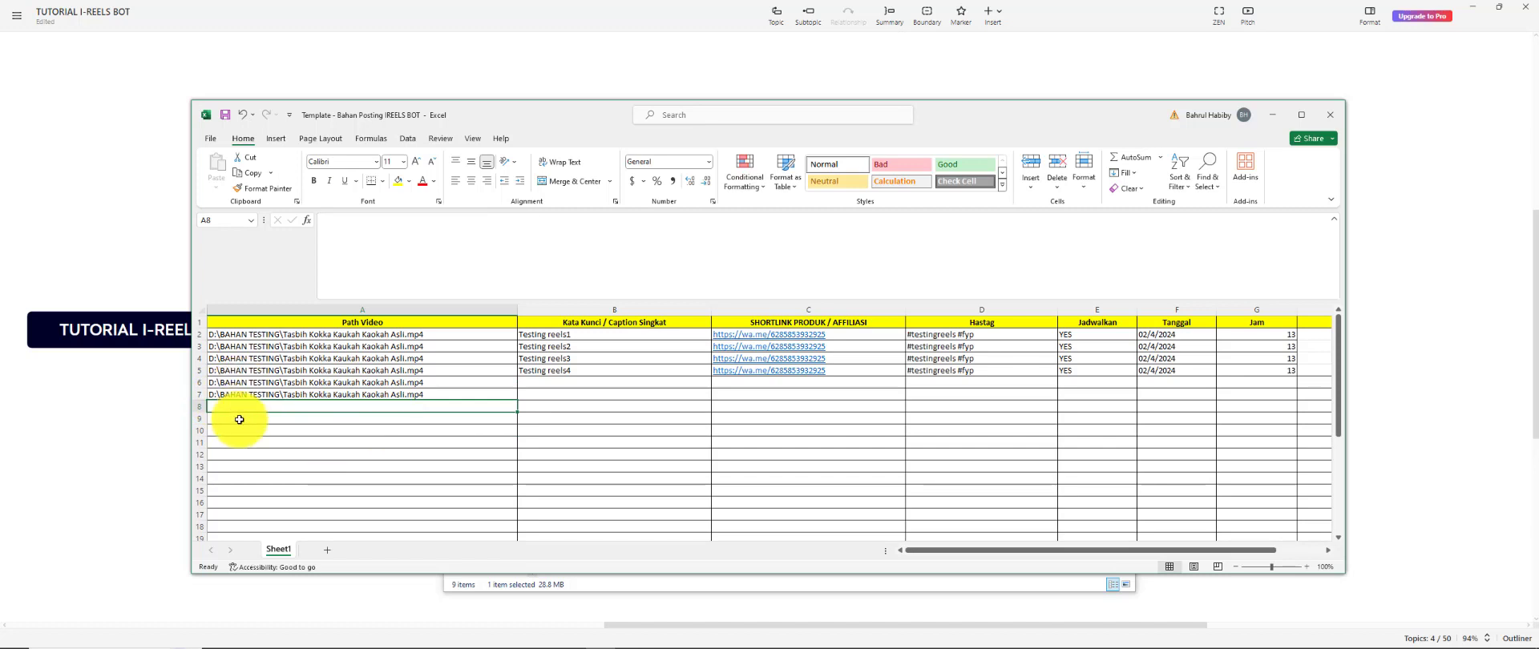
Enter "Tasbih Kaukah Asli" as the caption in B2 and select the caption cells B3:B7
{"action": "left_click", "coordinate": [566, 335]}
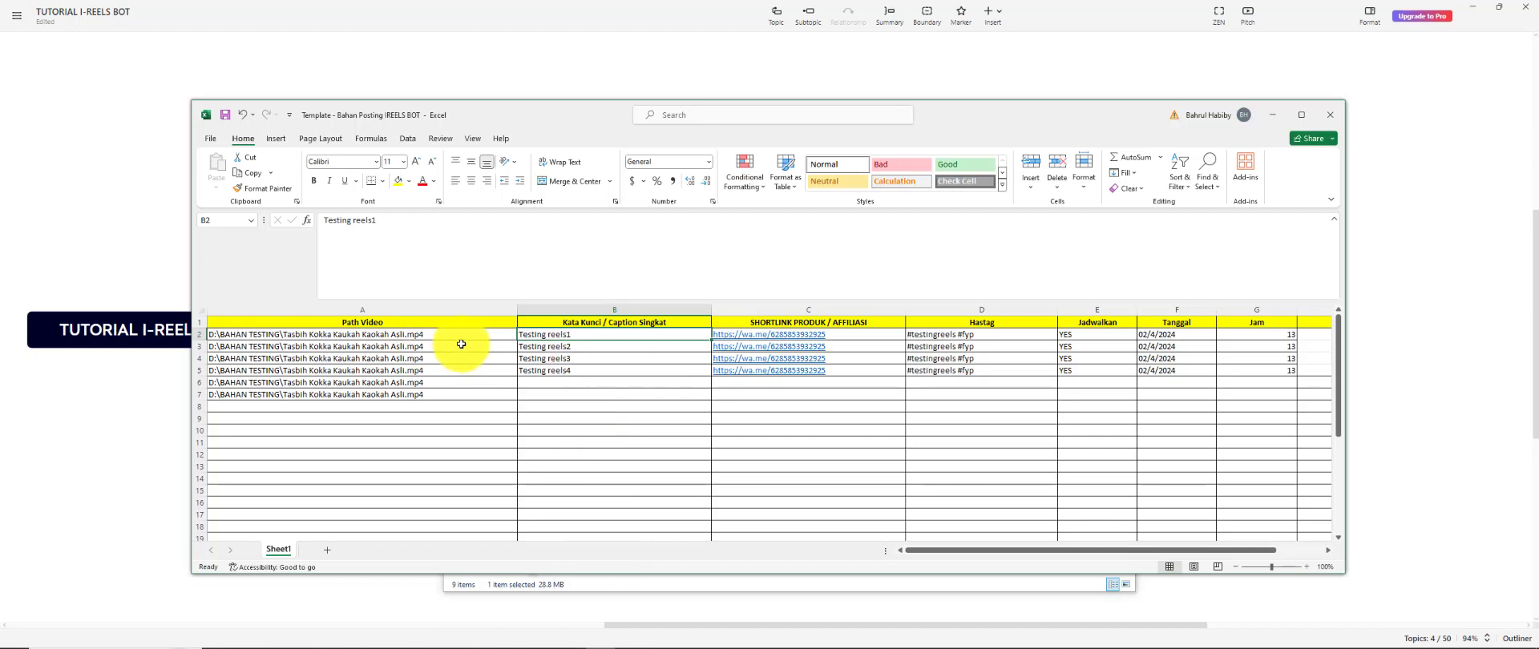
{"action": "type", "text": "Tasbih Kaukah Asli"}
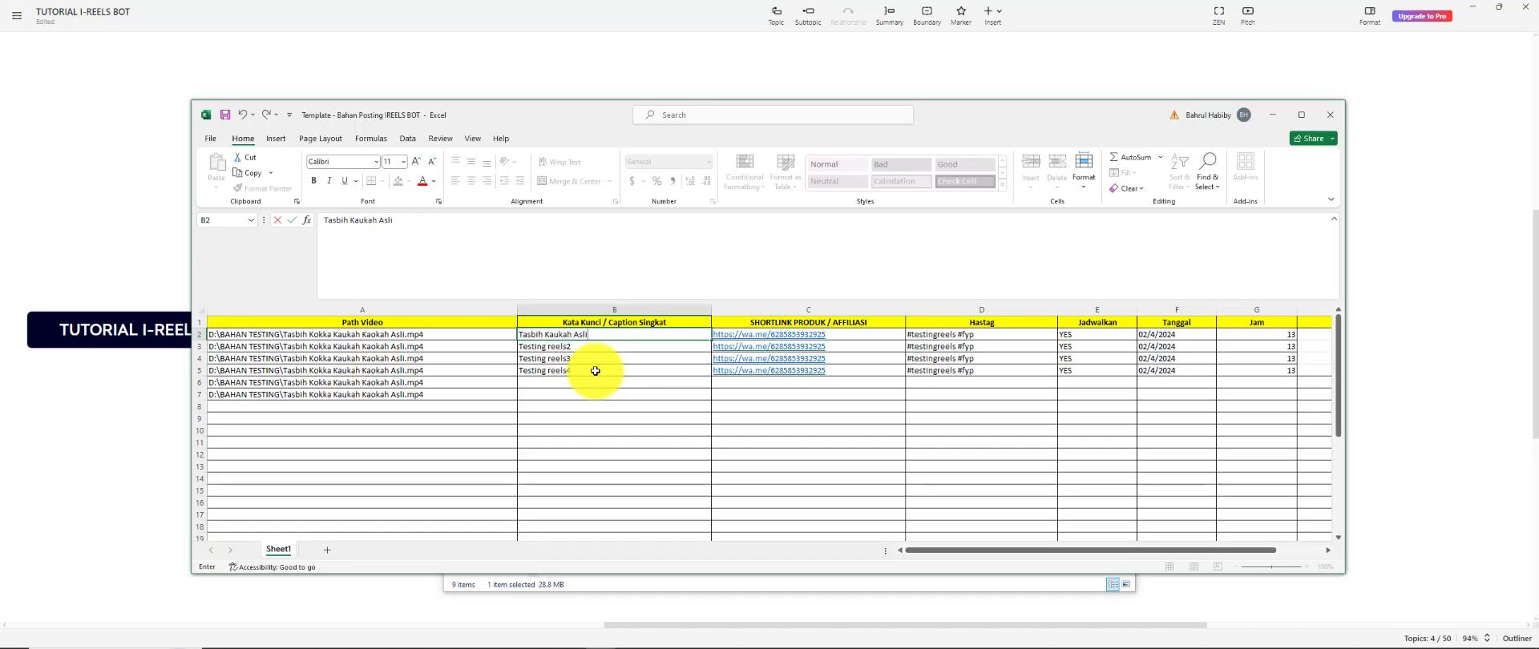
{"action": "left_click_drag", "start_coordinate": [594, 346], "coordinate": [594, 395]}
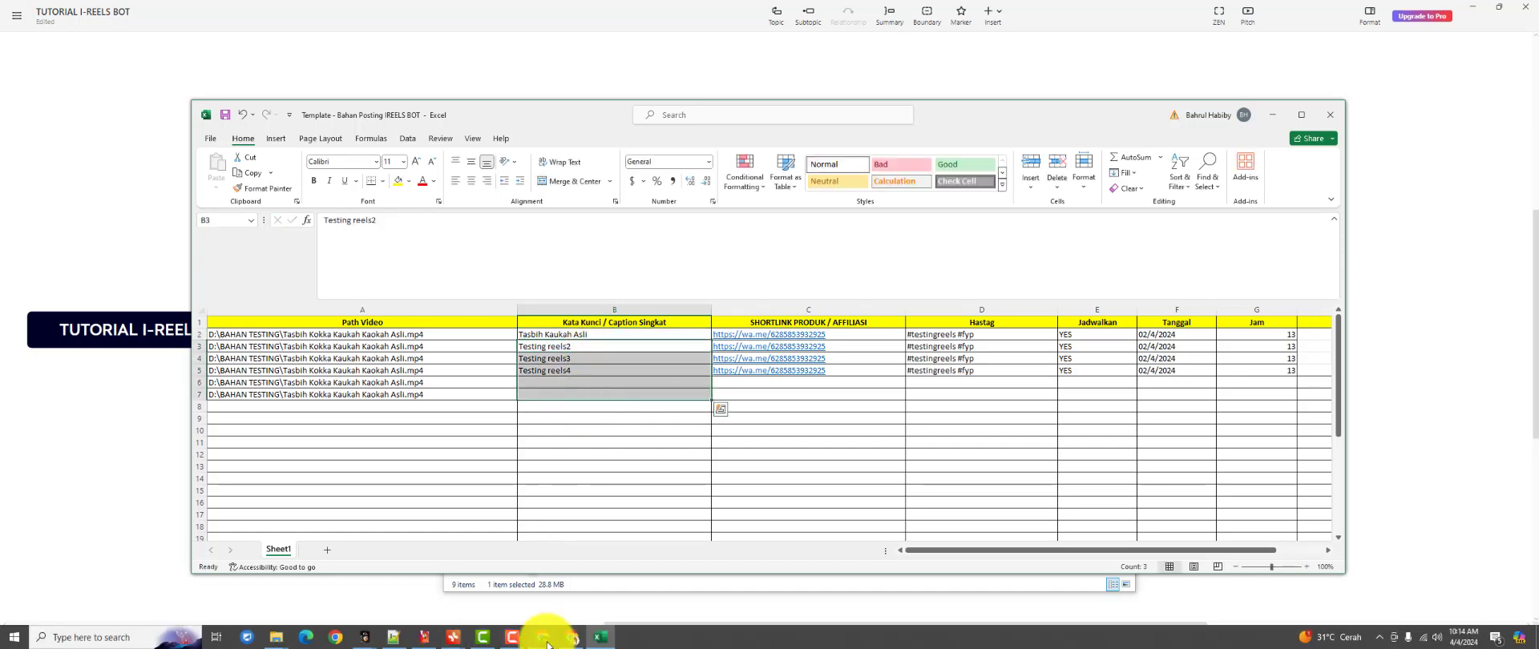
Switch to Chrome, open Google and enter "Tasbih Kaukah Asli" in the search to bring up keyword suggestions
{"action": "left_click", "coordinate": [543, 637]}
{"action": "type", "text": "g"}
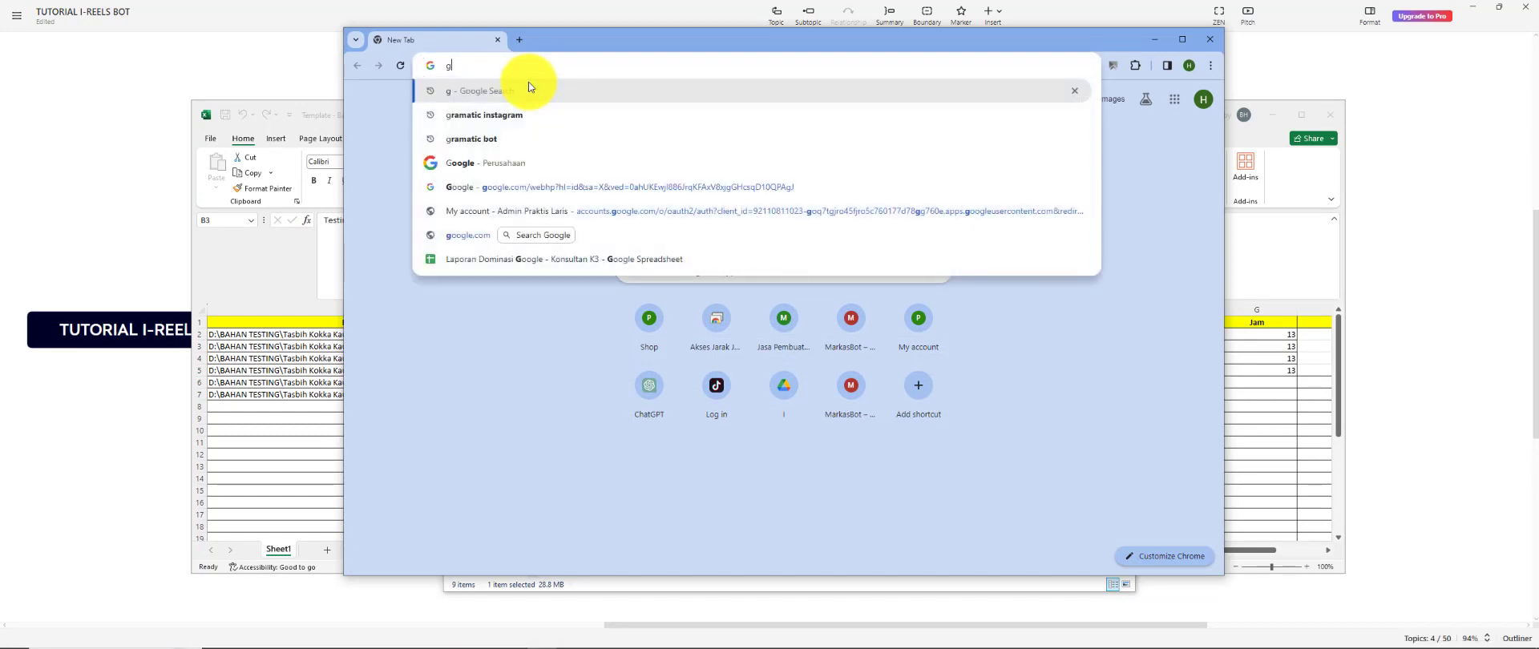
{"action": "key", "text": "Return"}
{"action": "type", "text": "Tasbih Kaukah Asl"}
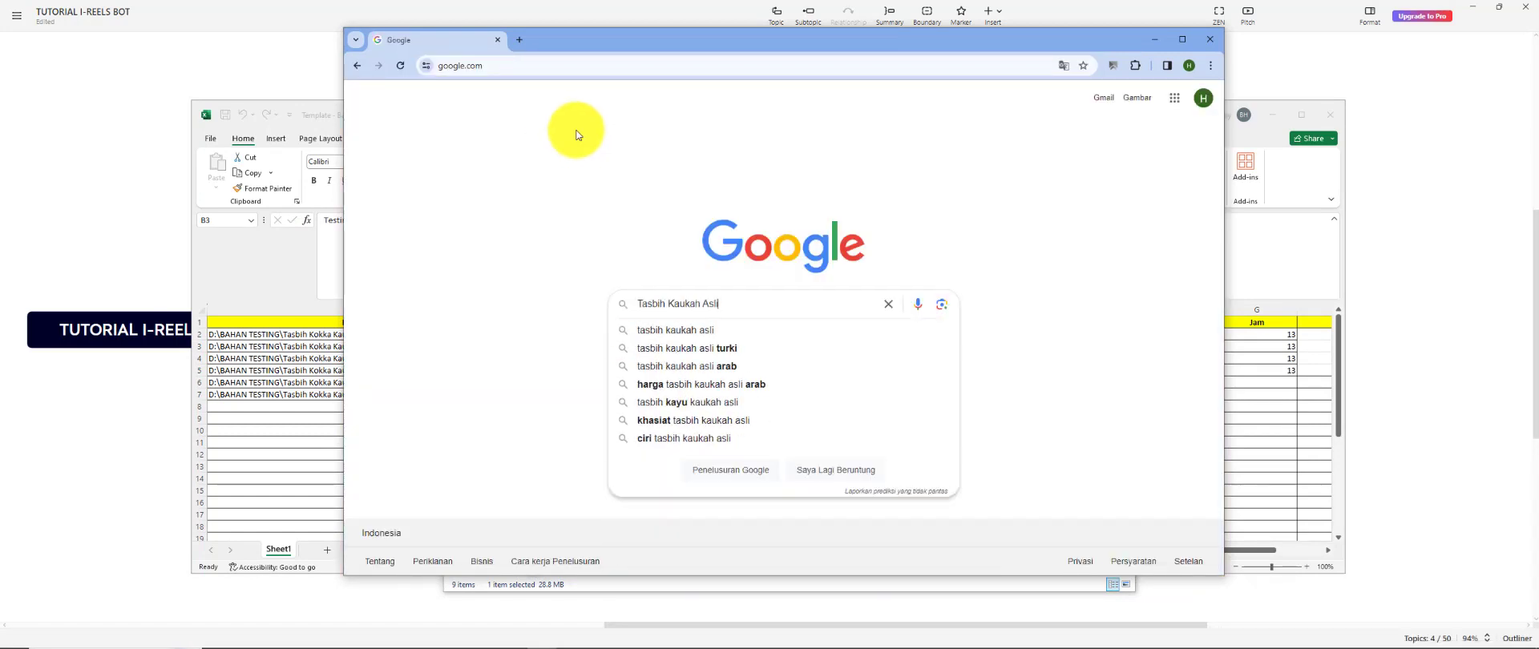
{"action": "type", "text": "i"}
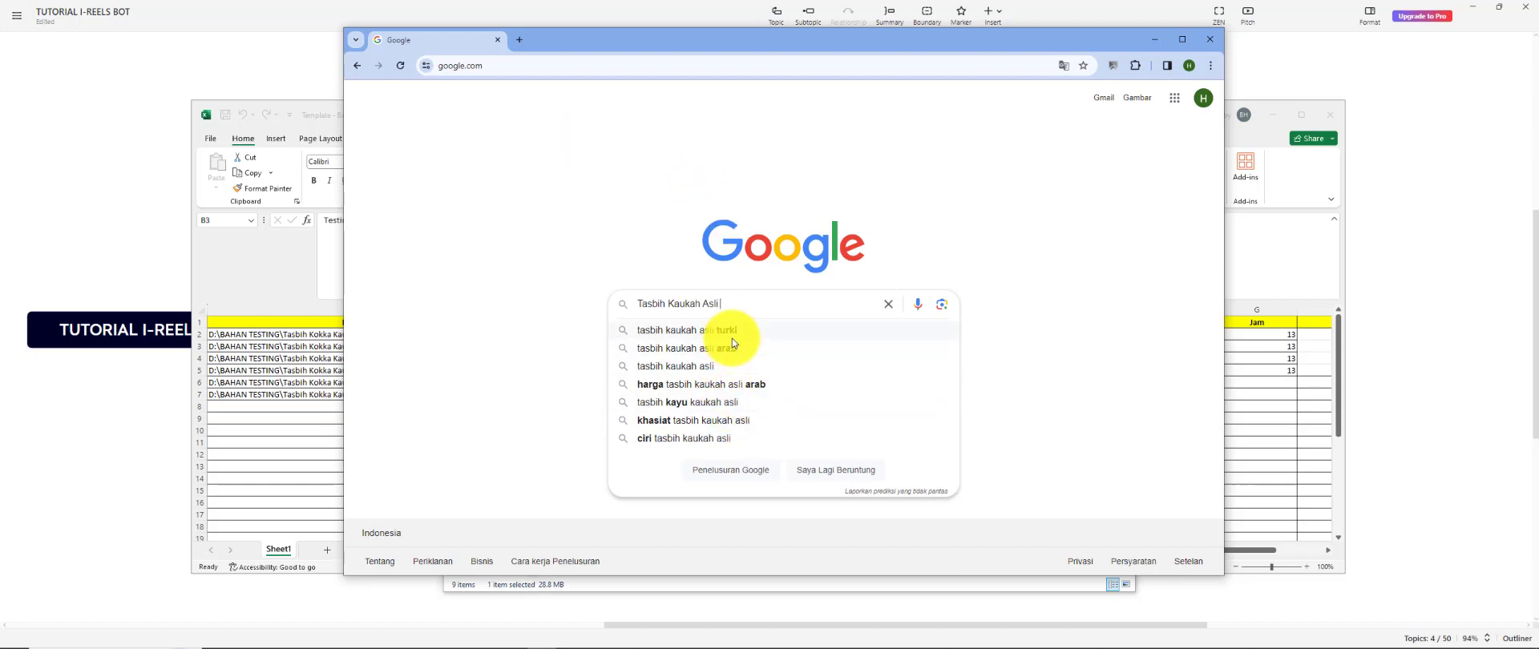
Return to the Excel template and enter the captions "Tasbih Kaukah Asli Turki" in B3 and "Tasbih Kaukah Asli Arab" in B4
{"action": "left_click", "coordinate": [317, 462]}
{"action": "left_click", "coordinate": [566, 350]}
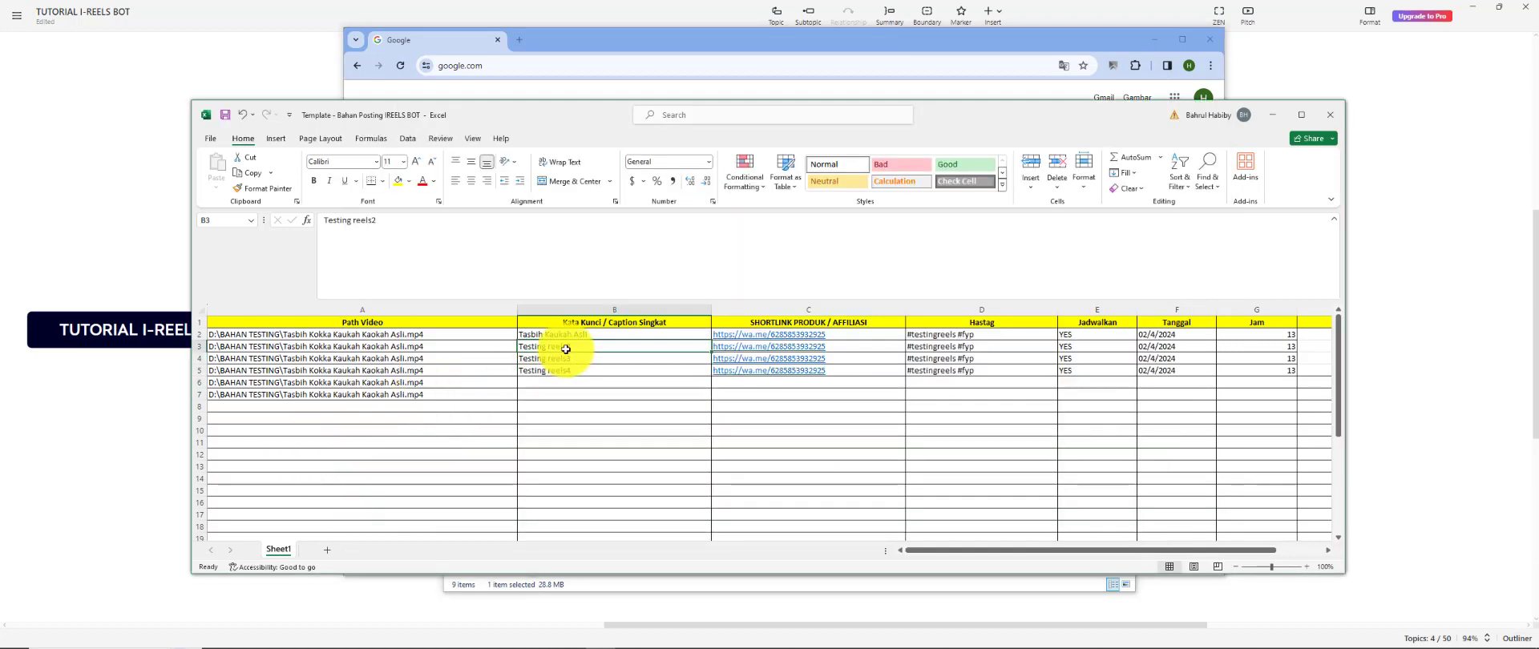
{"action": "type", "text": "Tasbih Kaukah Asli"}
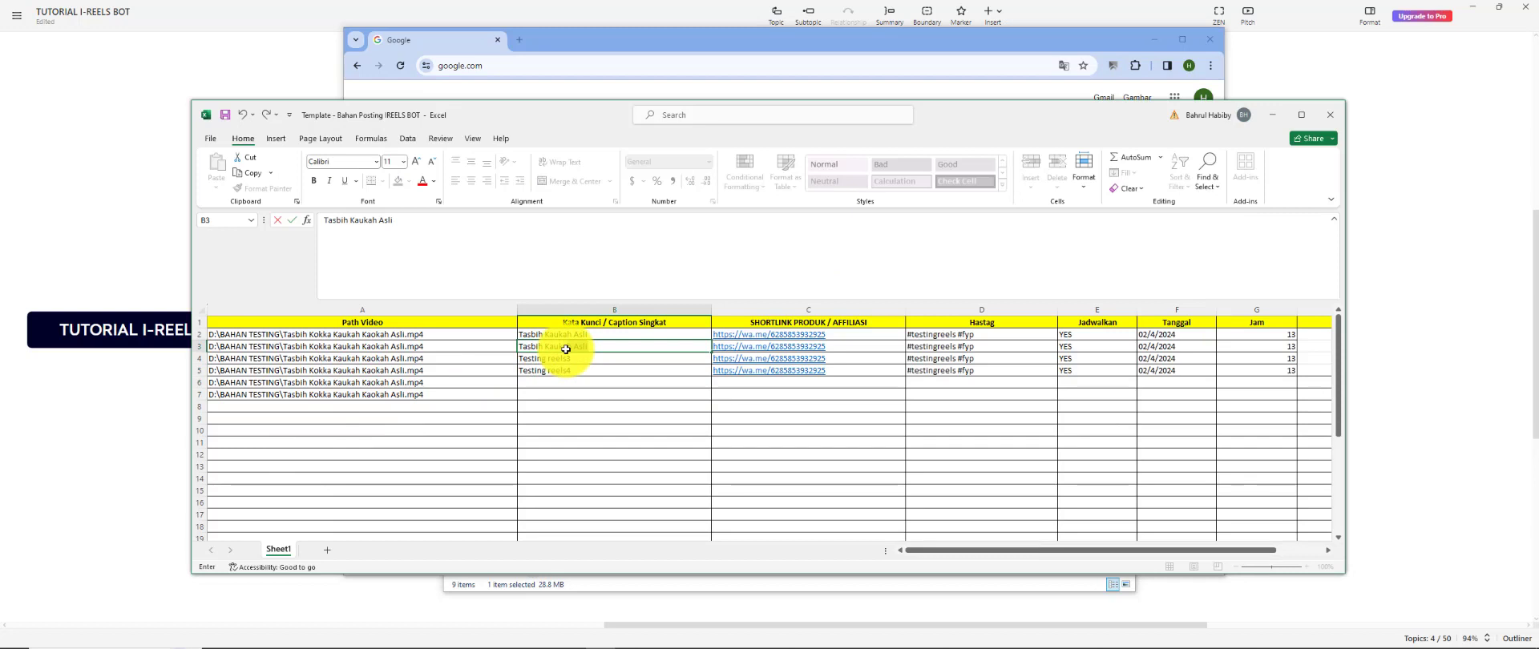
{"action": "type", "text": " Turki"}
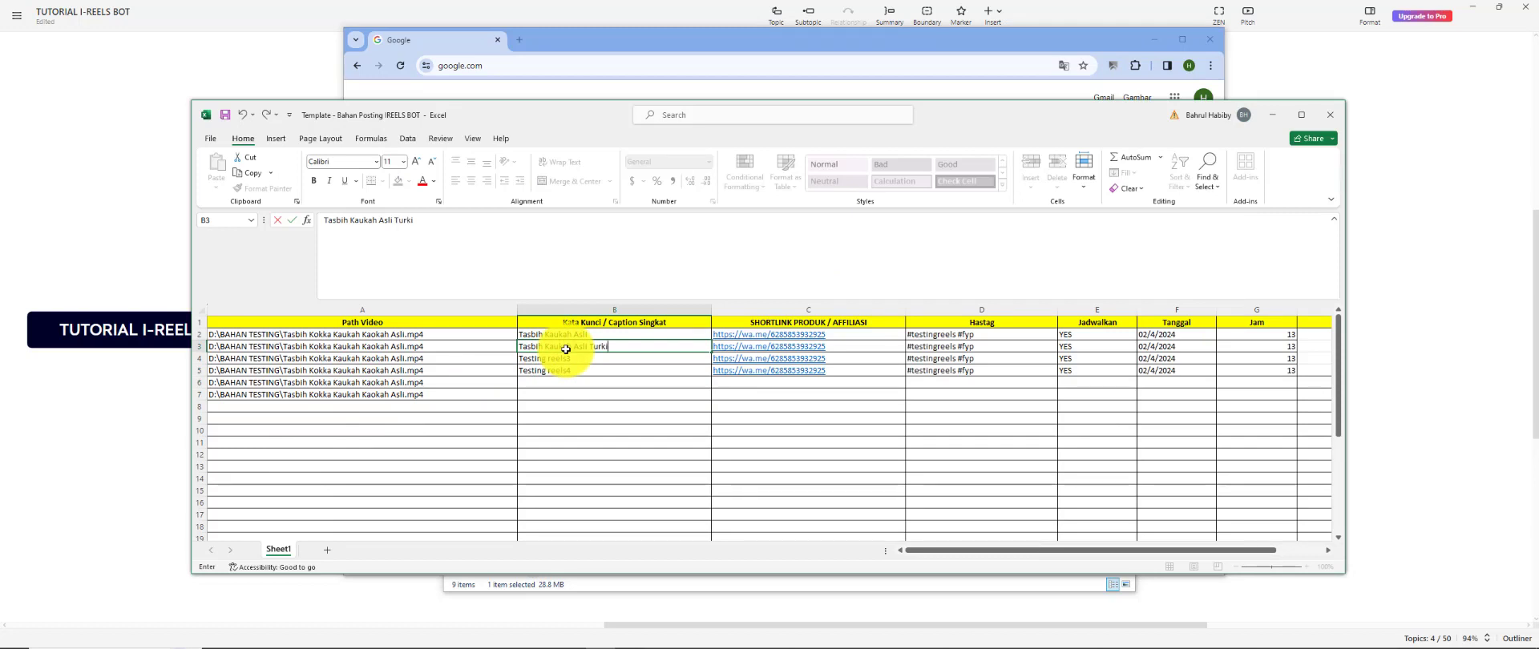
{"action": "key", "text": "Return"}
{"action": "type", "text": "Tasbih Kaukah Asli Arab"}
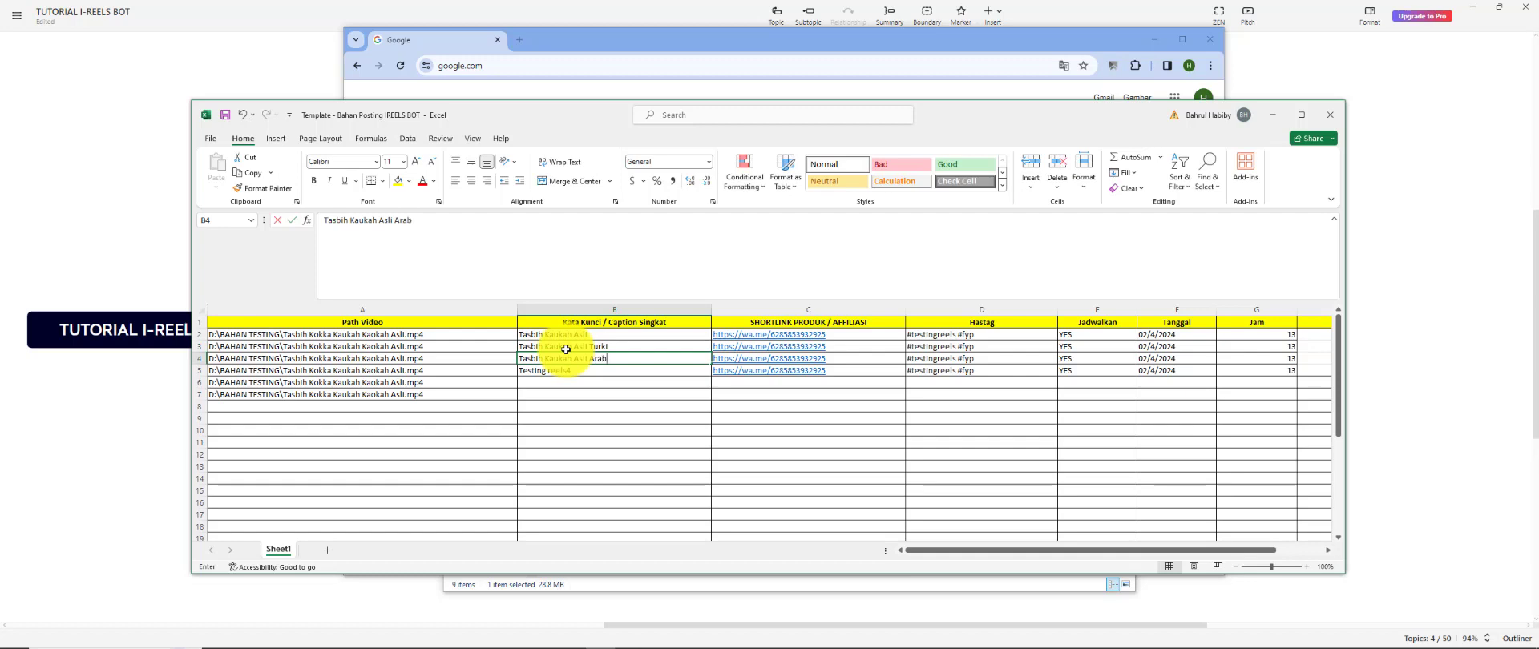
{"action": "key", "text": "Return"}
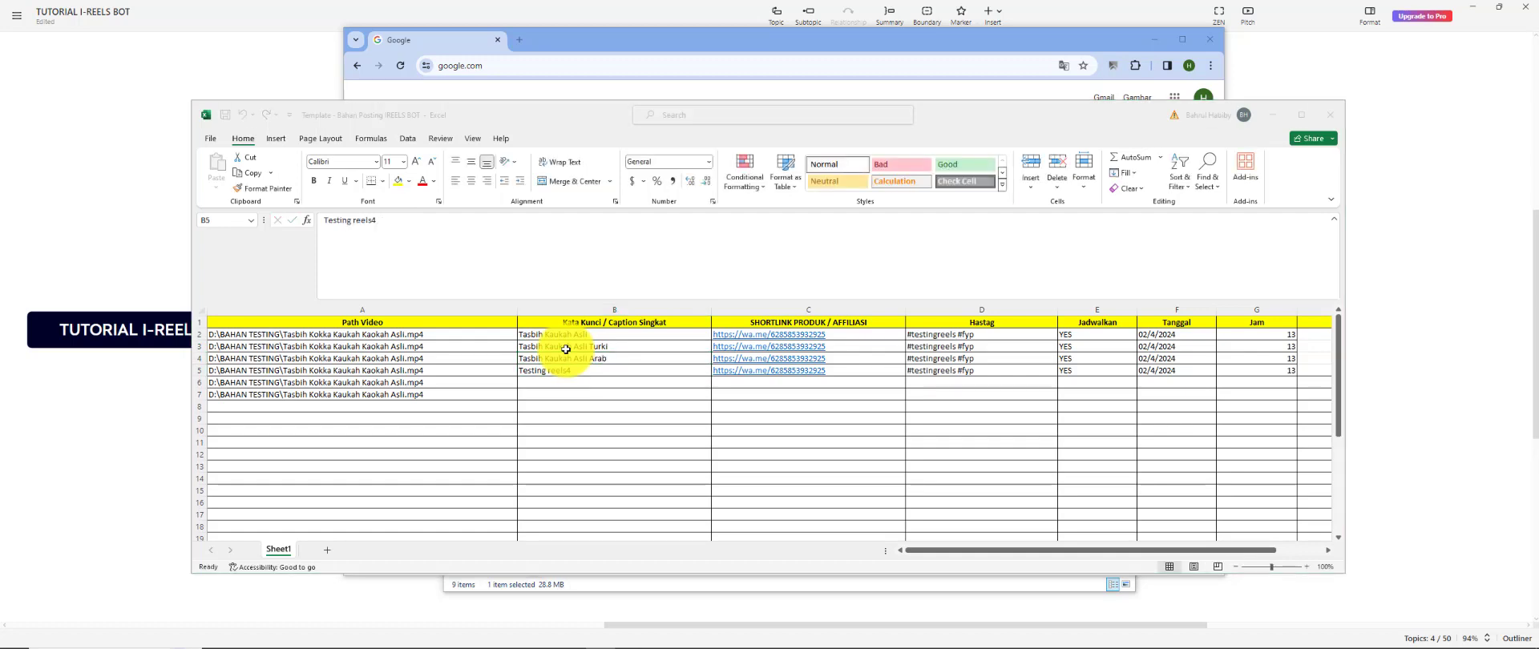
Using the Google suggestions, enter "Harga Tasbih Kaukah Asli Arab" in B5 and "Tasbih Kayu Kaukah Asli" in B6
{"action": "key", "text": "alt+Tab"}
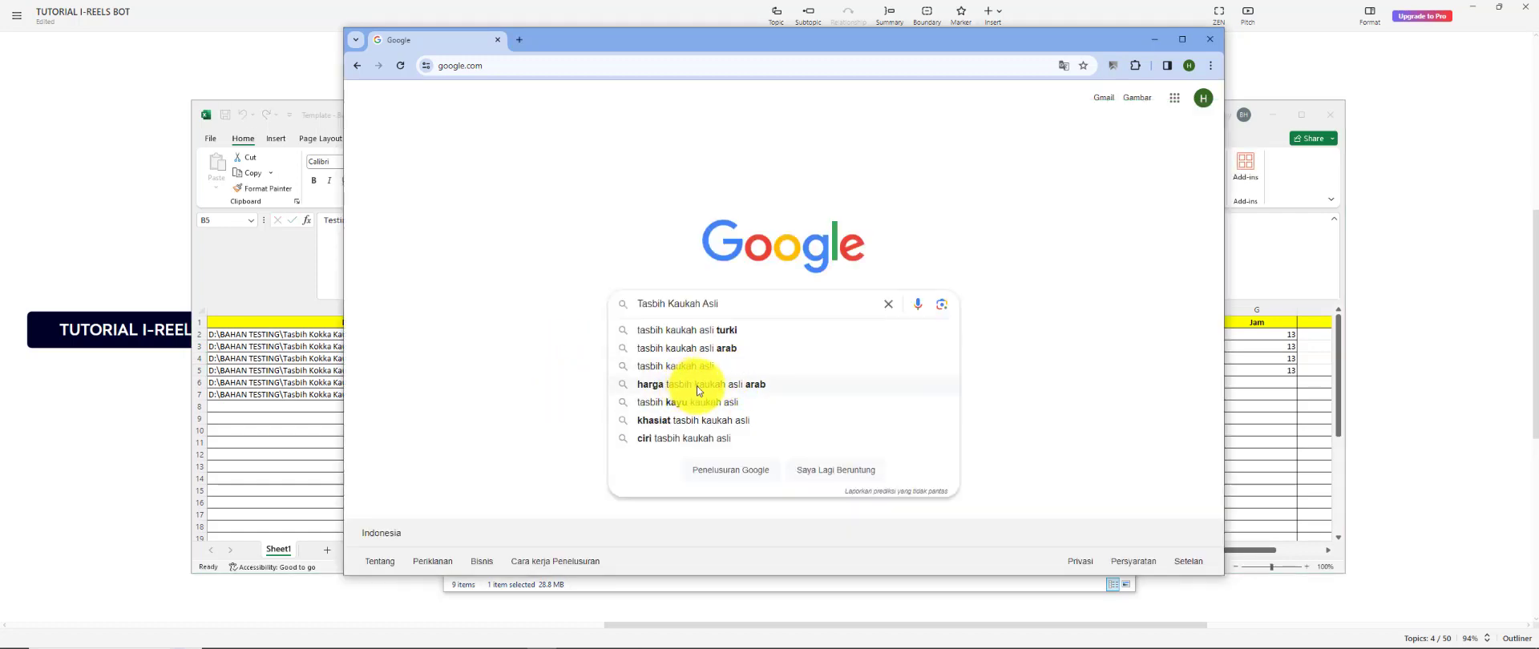
{"action": "key", "text": "alt+Tab"}
{"action": "type", "text": "Harga Tasbih Kaukah Asli Arab"}
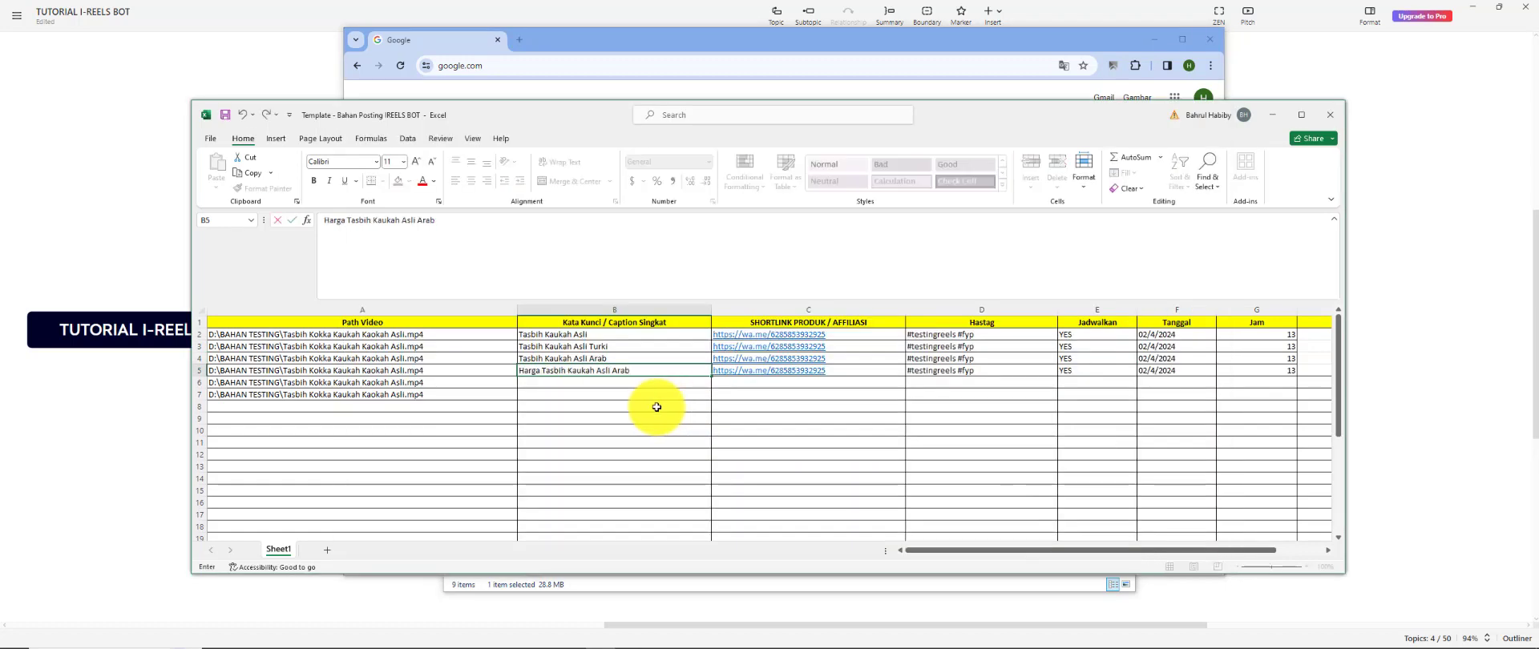
{"action": "key", "text": "alt+Tab"}
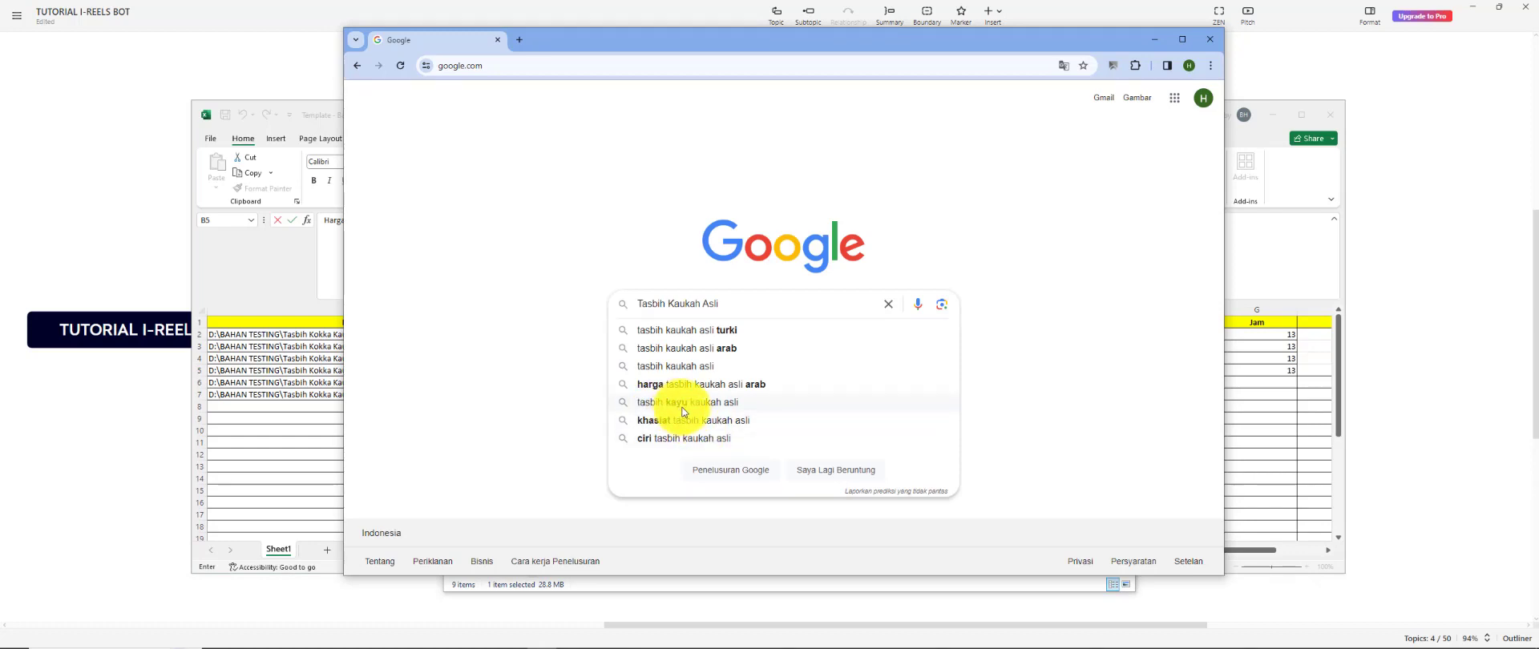
{"action": "key", "text": "alt+Tab"}
{"action": "key", "text": "Return"}
{"action": "type", "text": "Tasbih Kayu Kaukah Asli"}
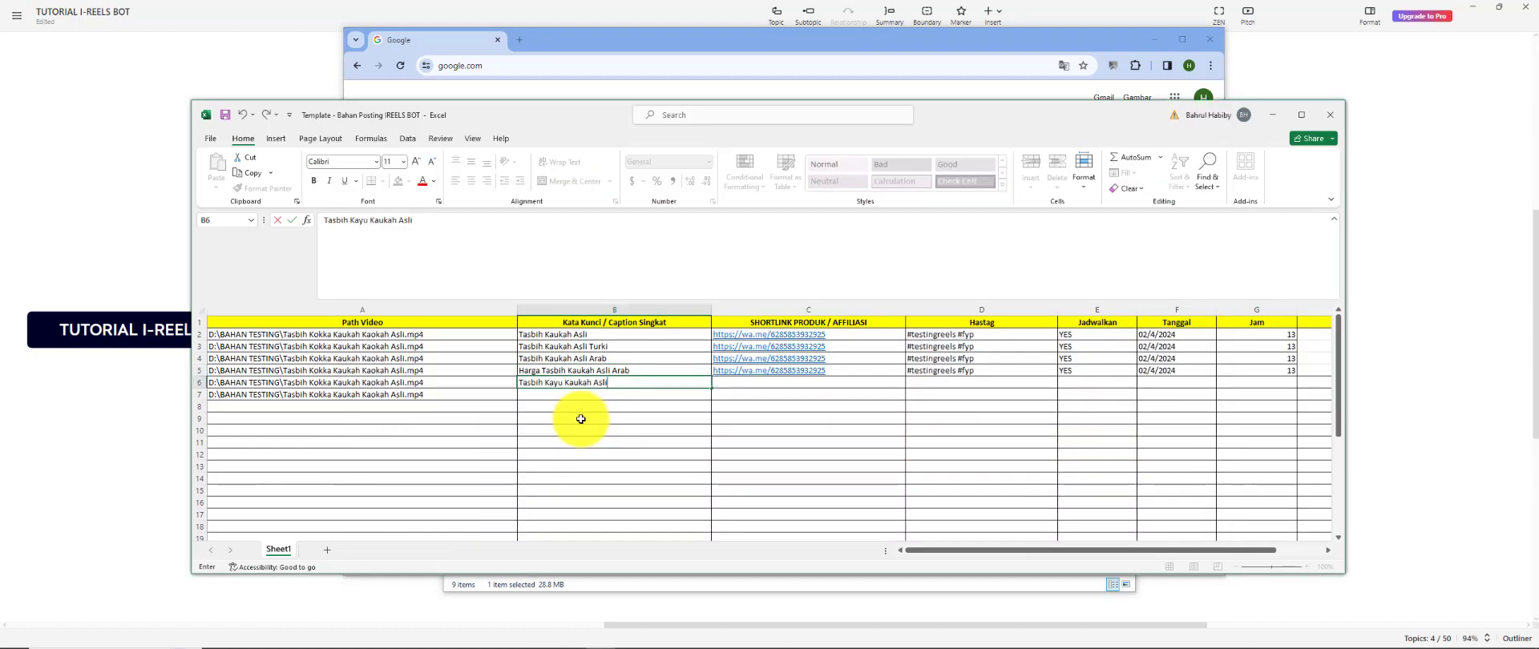
Check the Google suggestions again and enter the caption "Khasiat Tasbih Kaukah Asli" in B7
{"action": "left_click_drag", "start_coordinate": [491, 336], "coordinate": [487, 398]}
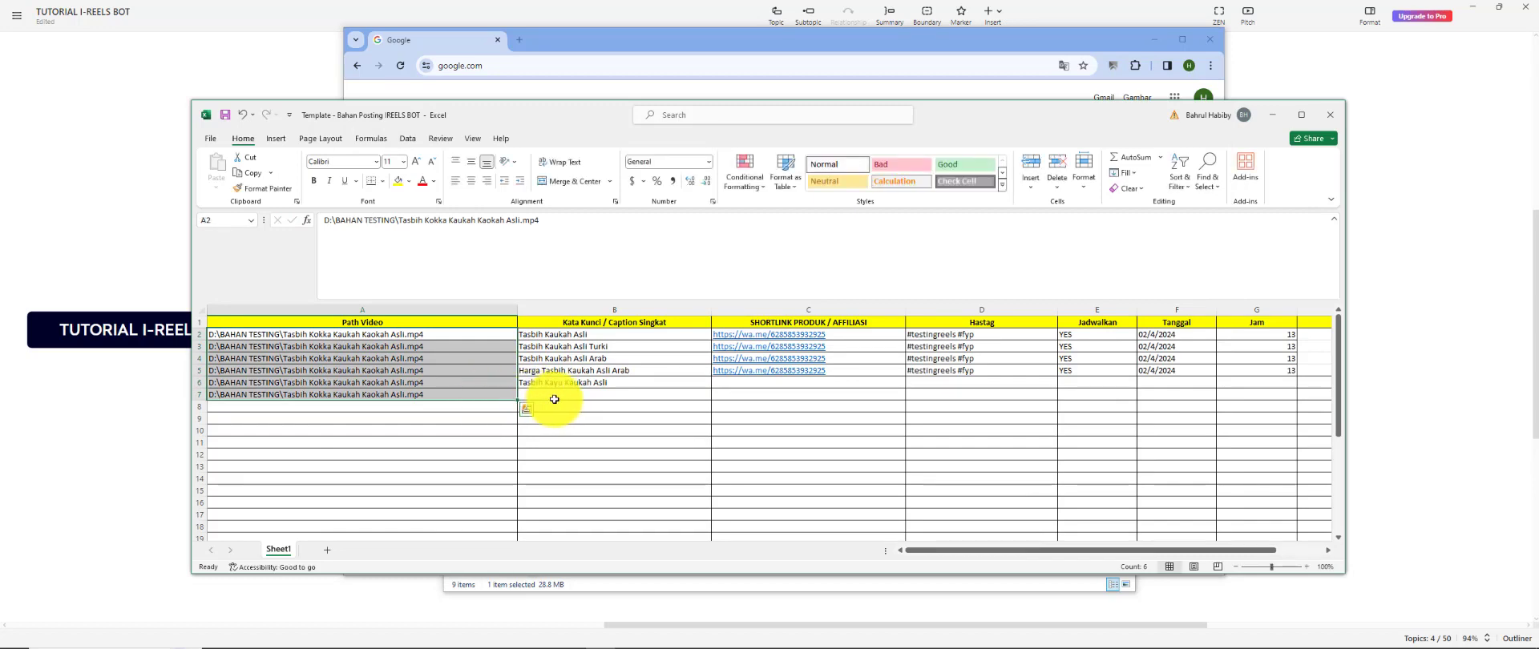
{"action": "left_click", "coordinate": [556, 398]}
{"action": "key", "text": "alt+Tab"}
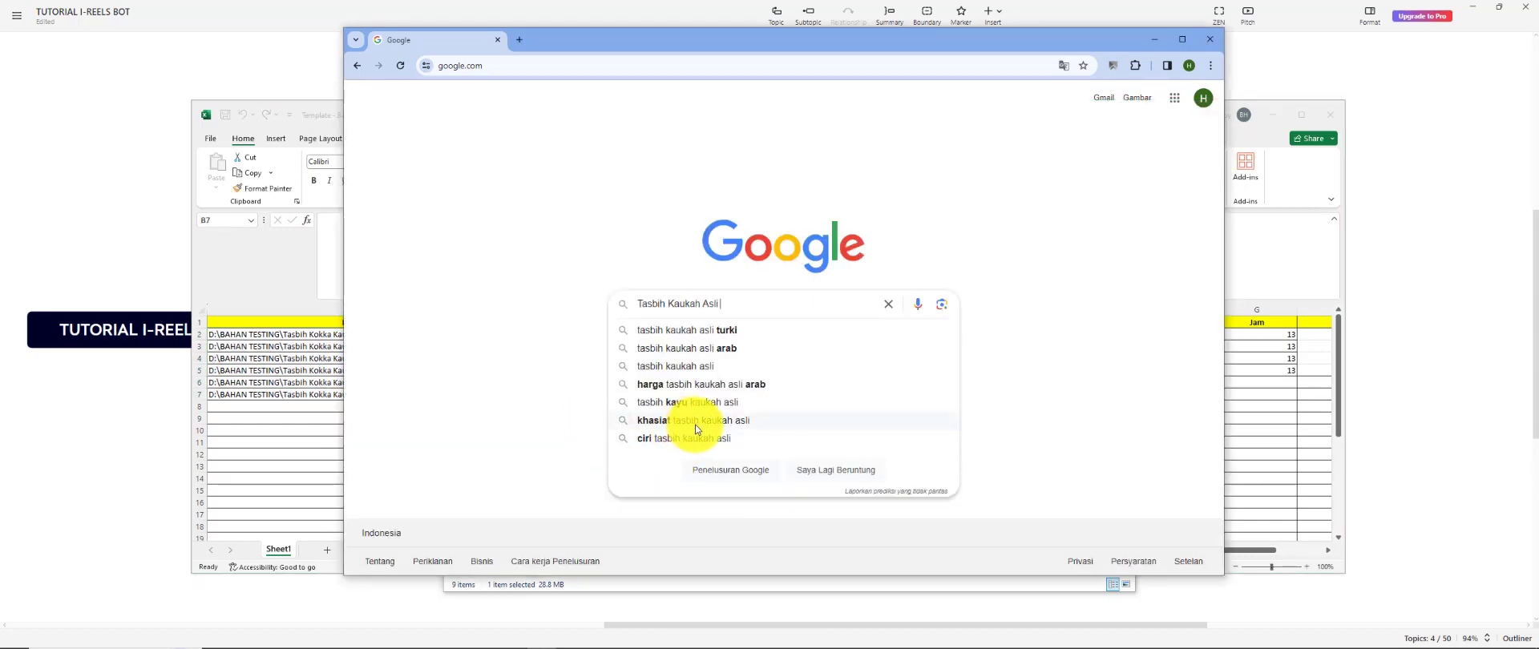
{"action": "key", "text": "alt+Tab"}
{"action": "type", "text": "Khasiat Tasbih Kaukah Asli"}
{"action": "left_click", "coordinate": [873, 442]}
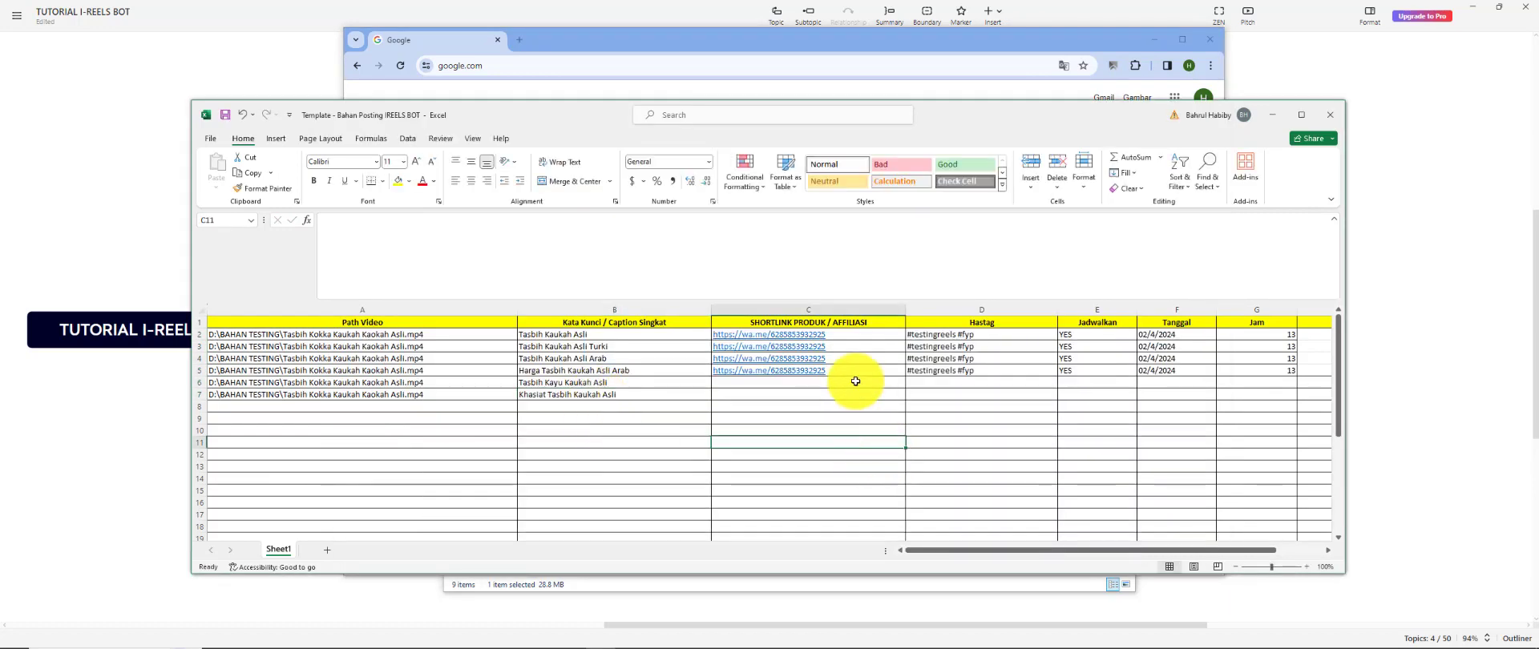
Copy the product short link from the Link branch of the TUTORIAL I-REELS BOT mind map in Xmind
{"action": "left_click_drag", "start_coordinate": [863, 335], "coordinate": [860, 397]}
{"action": "left_click", "coordinate": [808, 431]}
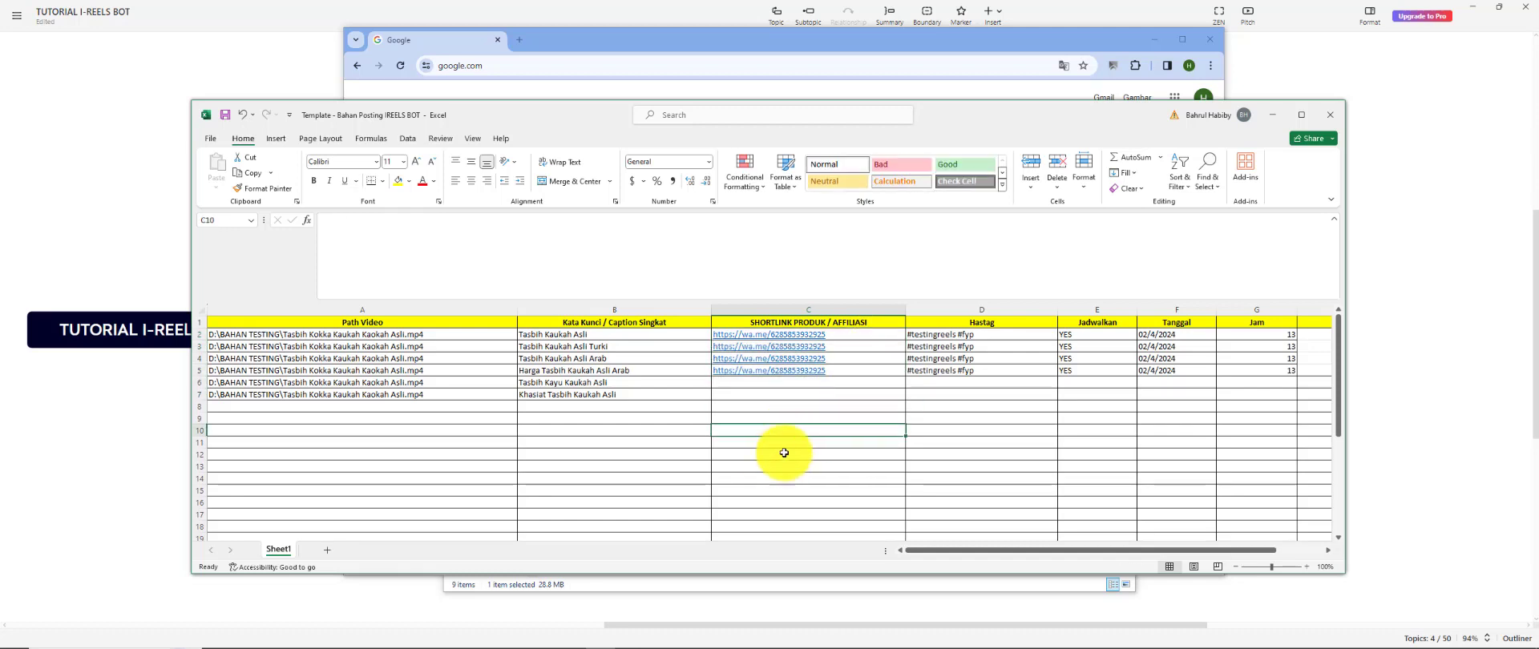
{"action": "key", "text": "alt+Tab"}
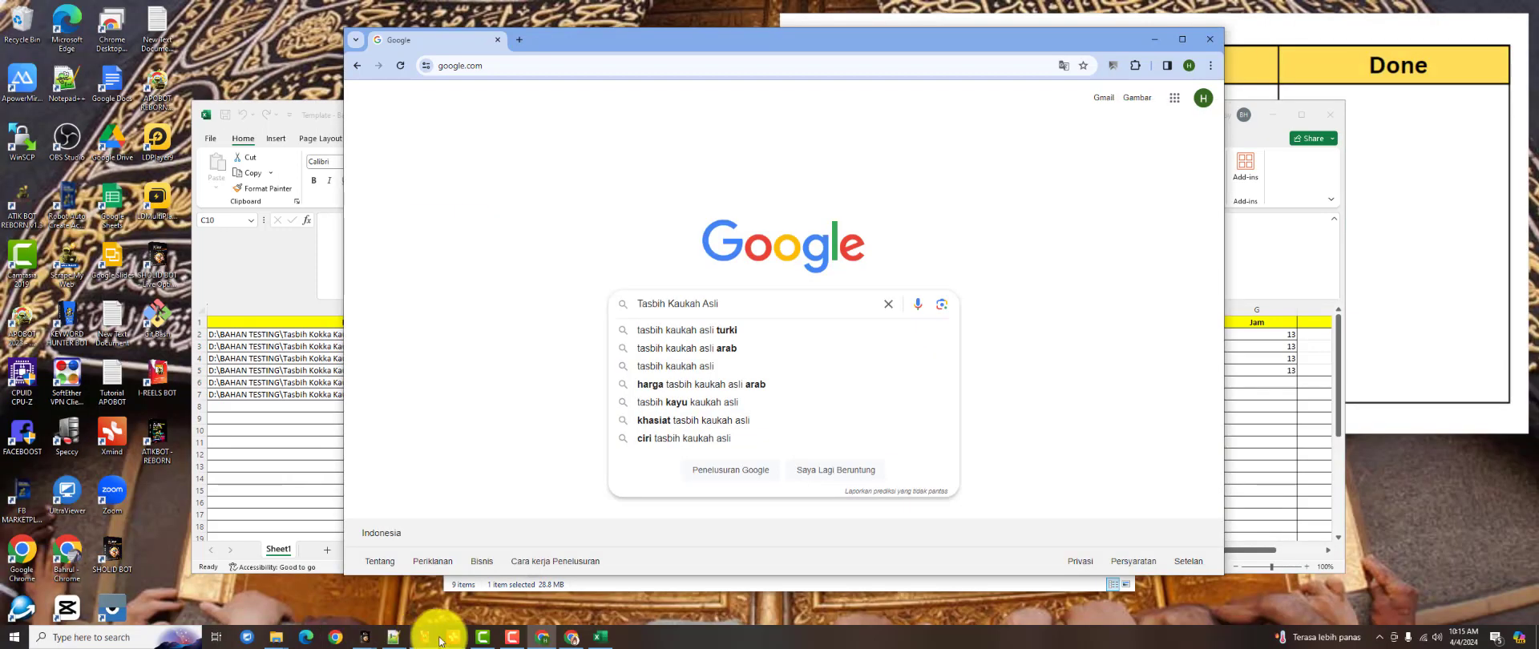
{"action": "mouse_move", "coordinate": [447, 639]}
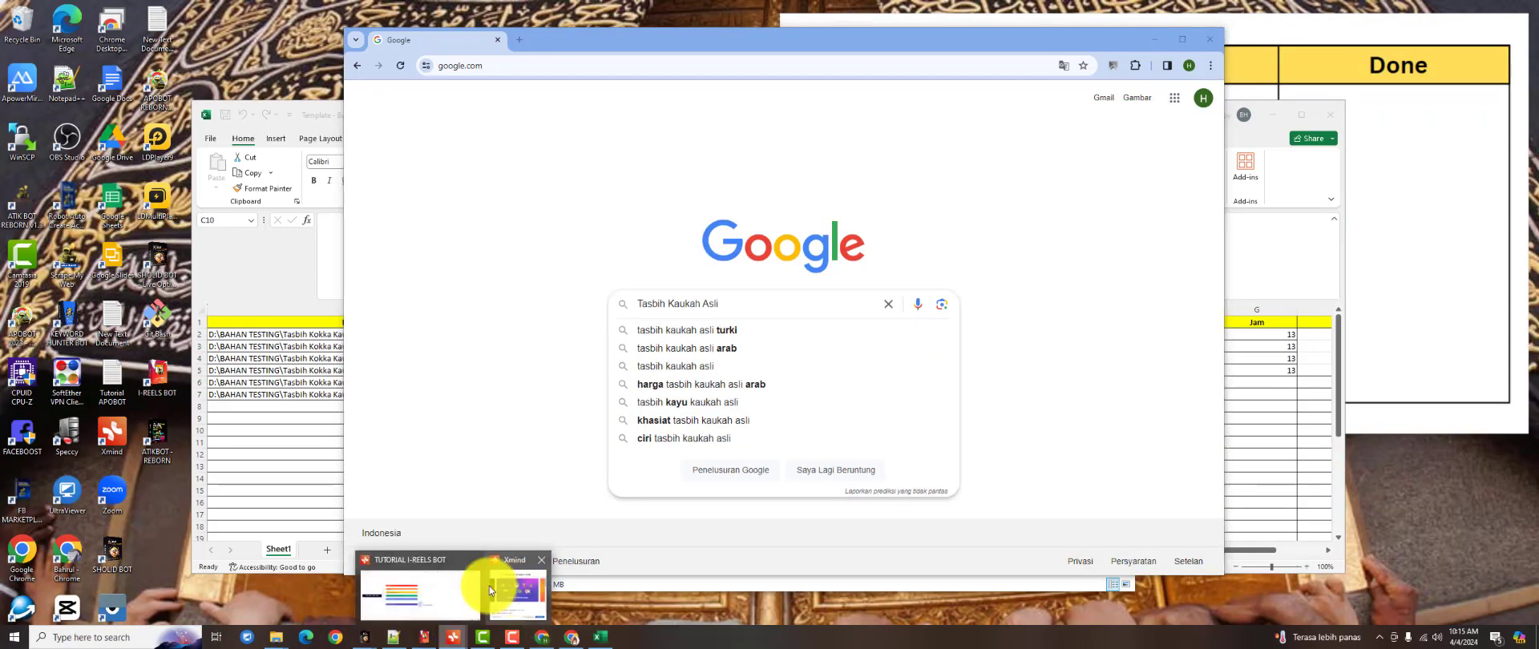
{"action": "left_click", "coordinate": [489, 585]}
{"action": "double_click", "coordinate": [859, 451]}
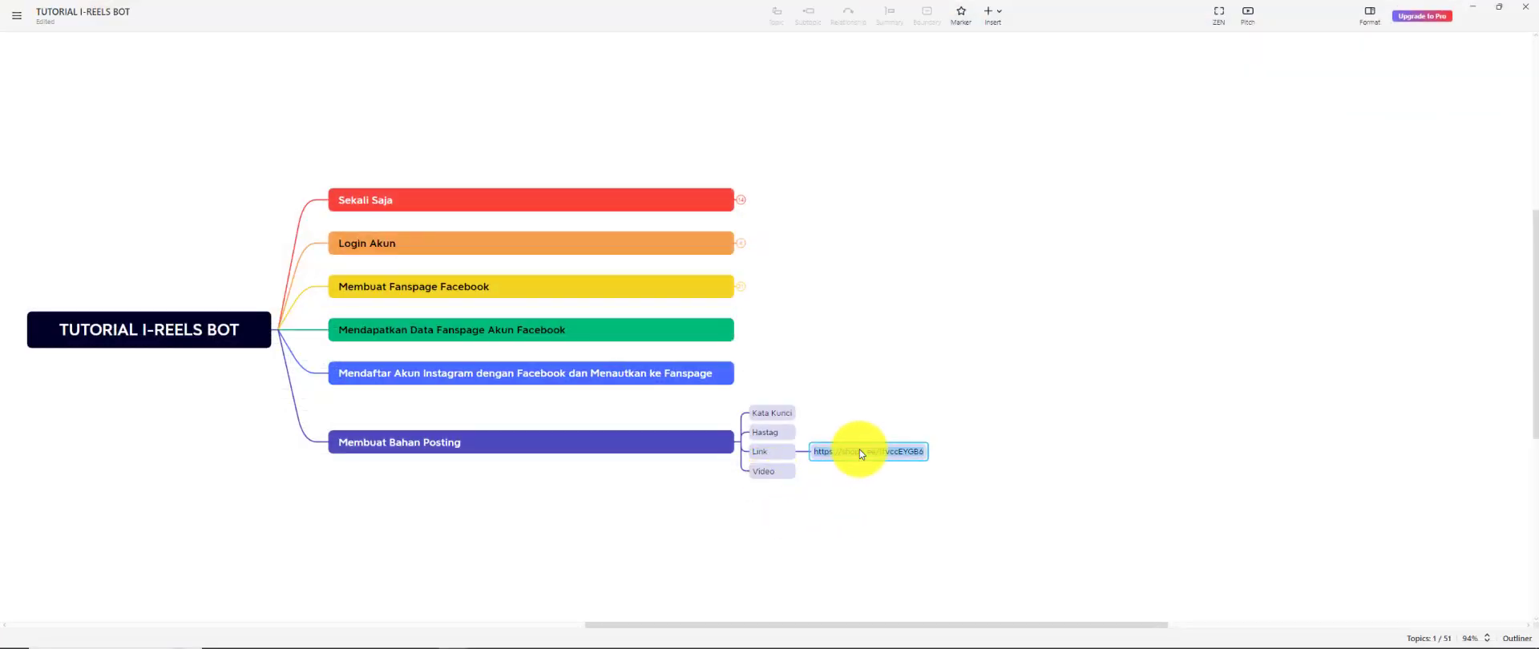
{"action": "left_click", "coordinate": [1473, 7]}
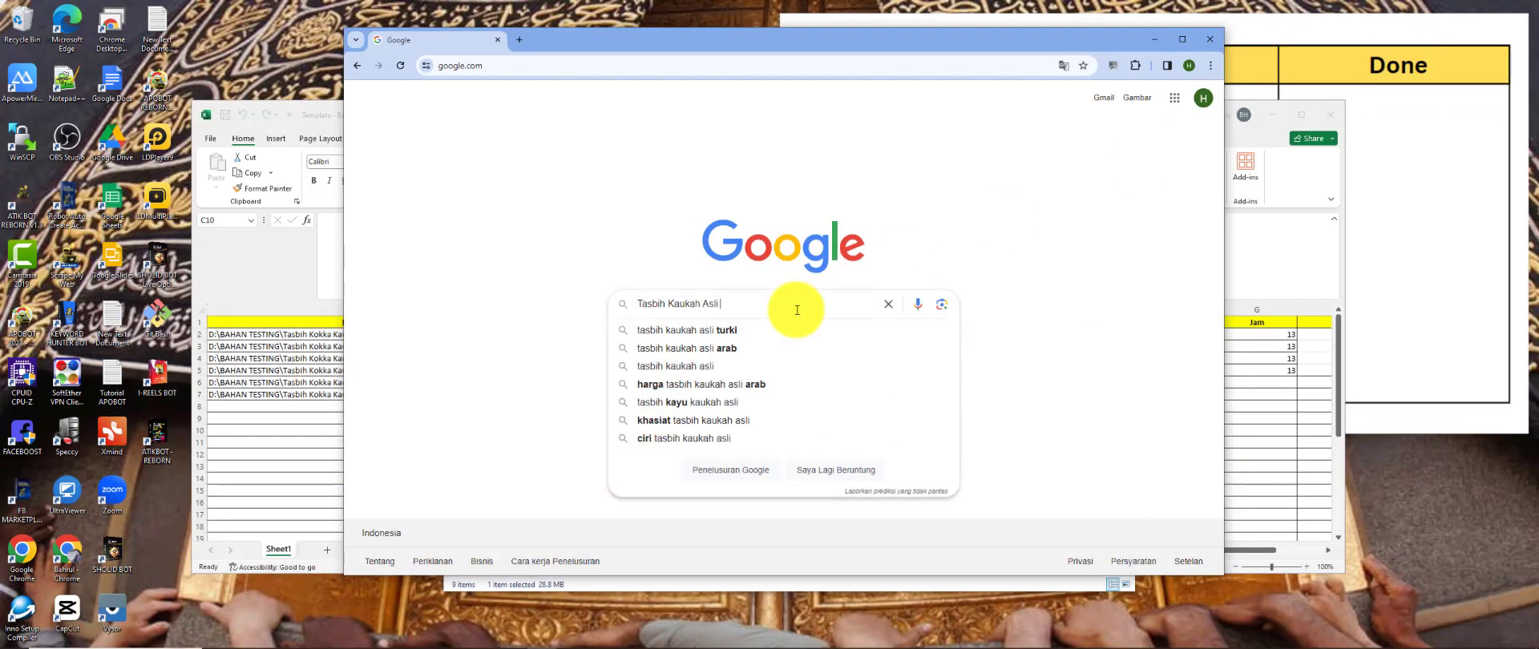
{"action": "left_click", "coordinate": [303, 450]}
{"action": "left_click", "coordinate": [734, 335]}
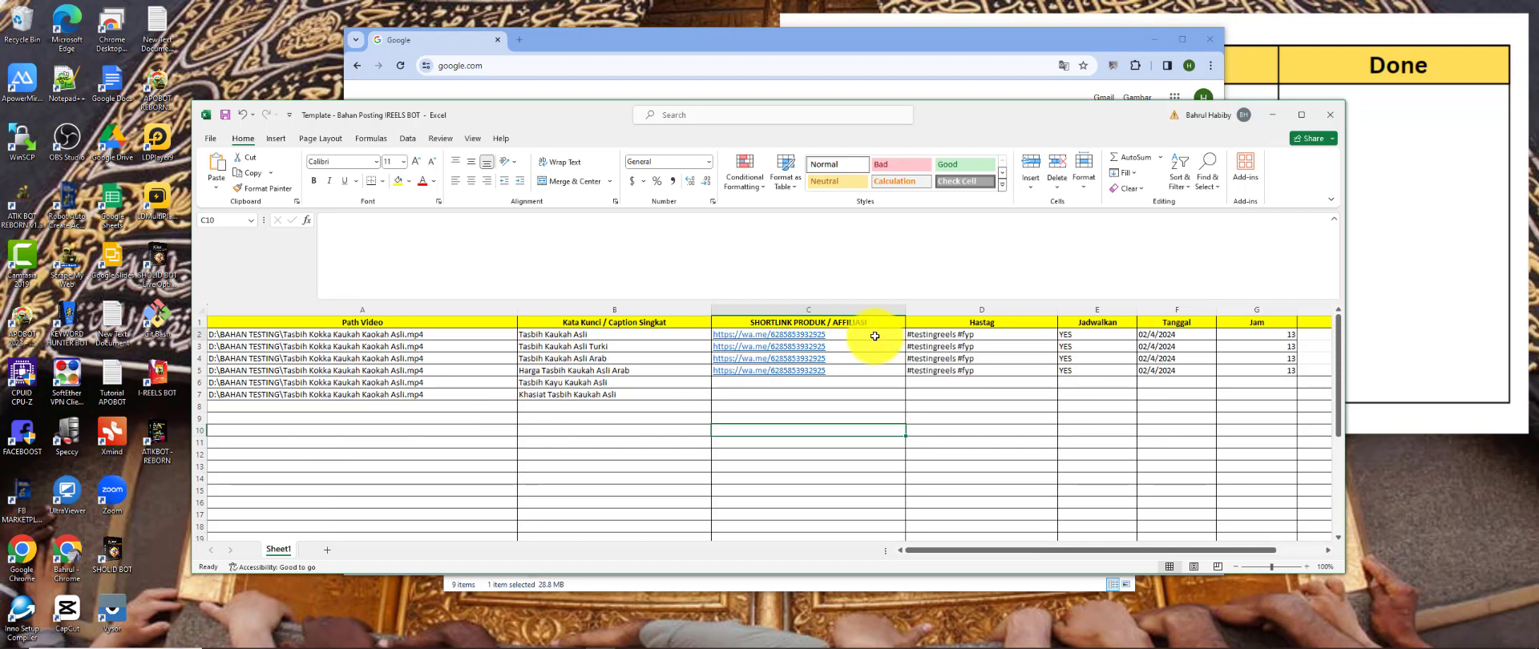
{"action": "left_click", "coordinate": [866, 349]}
{"action": "type", "text": "https://shope.ee/1fvccEYGB6"}
{"action": "left_click", "coordinate": [870, 360]}
{"action": "type", "text": "https://shope.ee/1fvccEYGB6"}
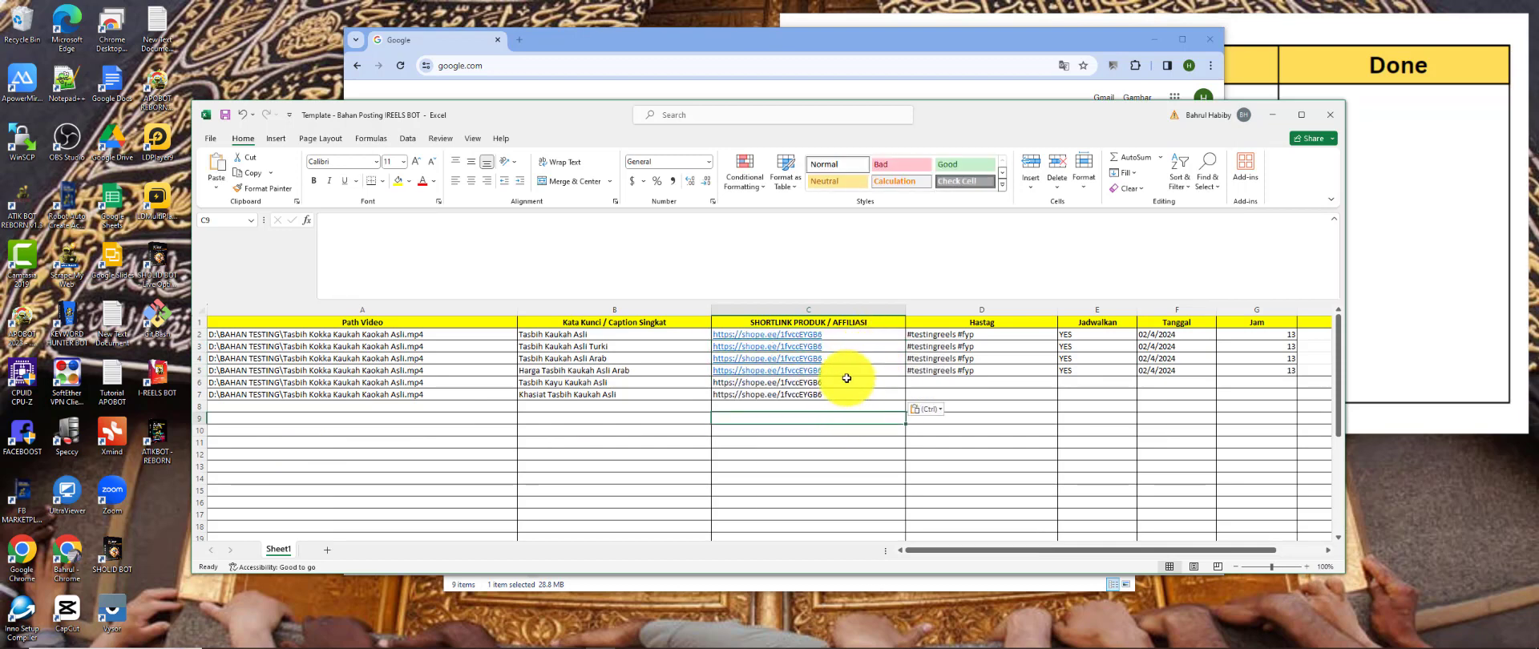
{"action": "left_click_drag", "start_coordinate": [834, 335], "coordinate": [839, 394]}
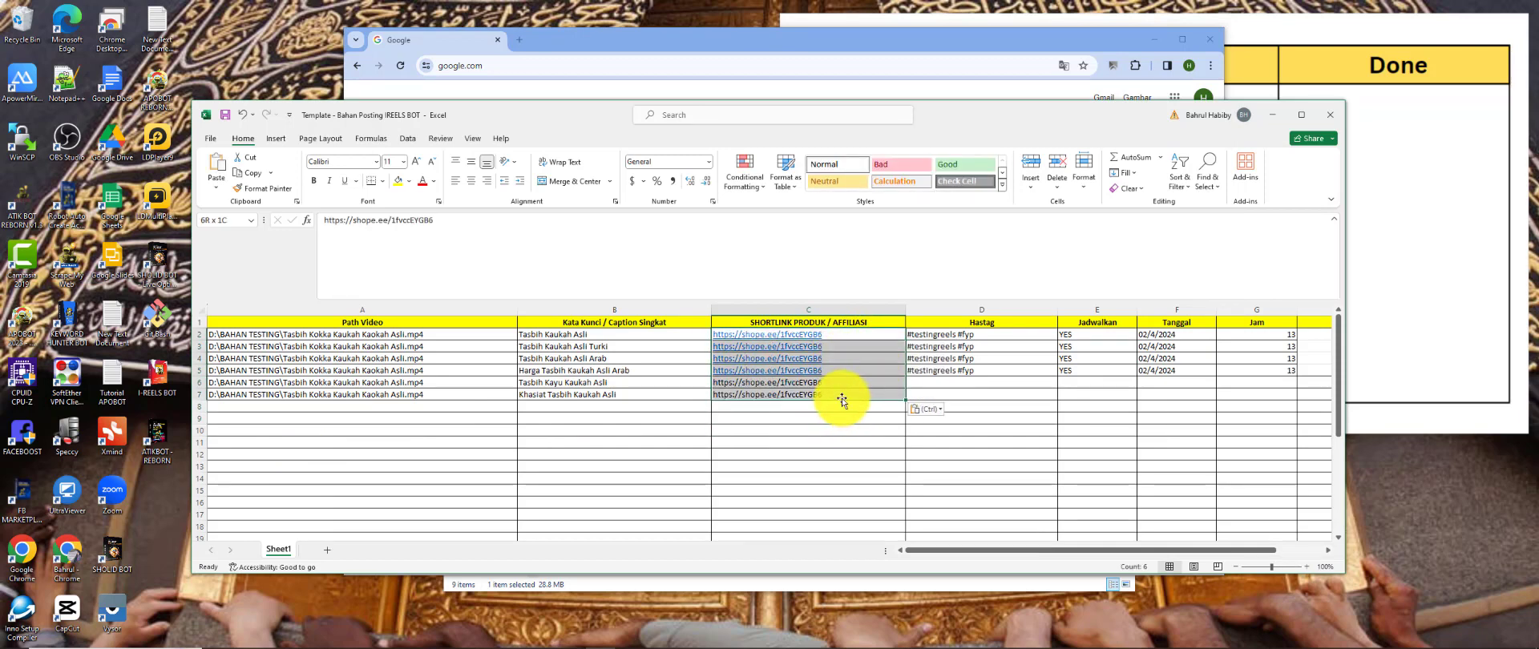
Clear the sample hashtags from cells D2 through D5 of the Hastag column
{"action": "left_click", "coordinate": [978, 337]}
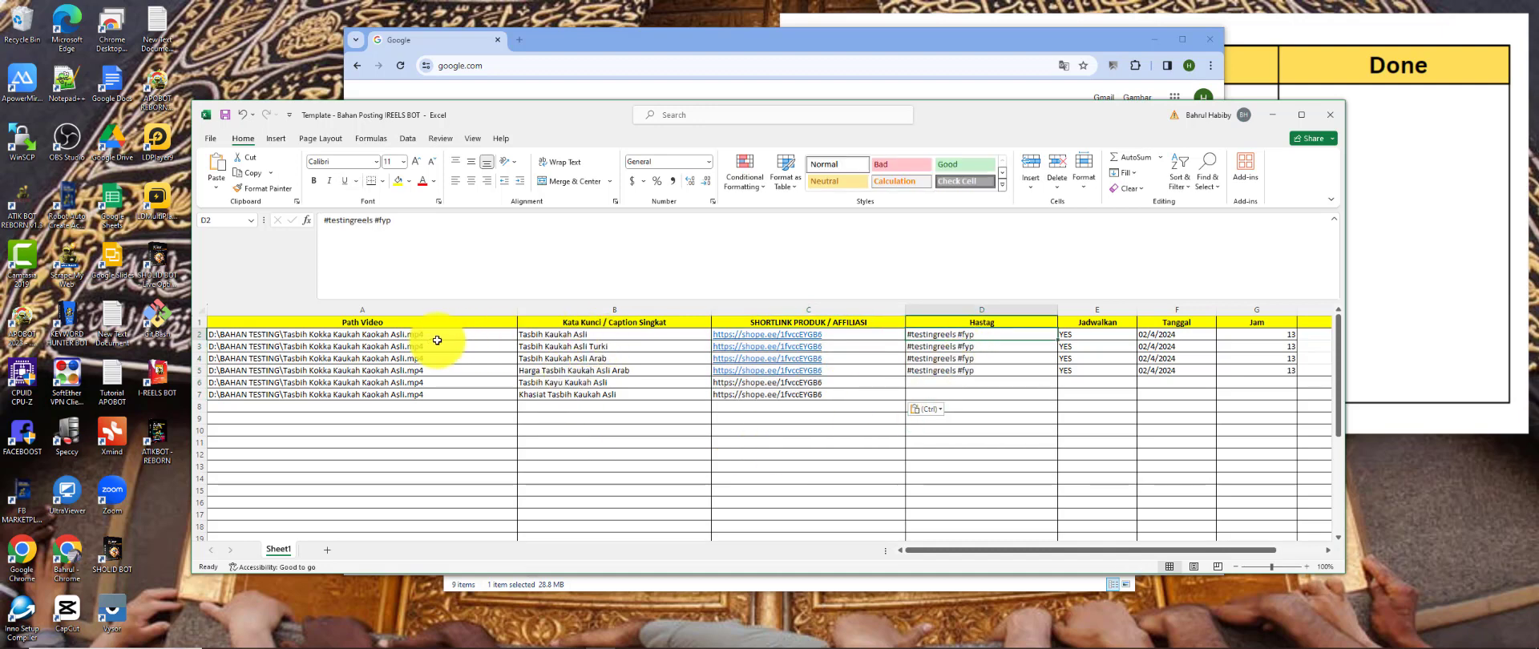
{"action": "left_click", "coordinate": [551, 334]}
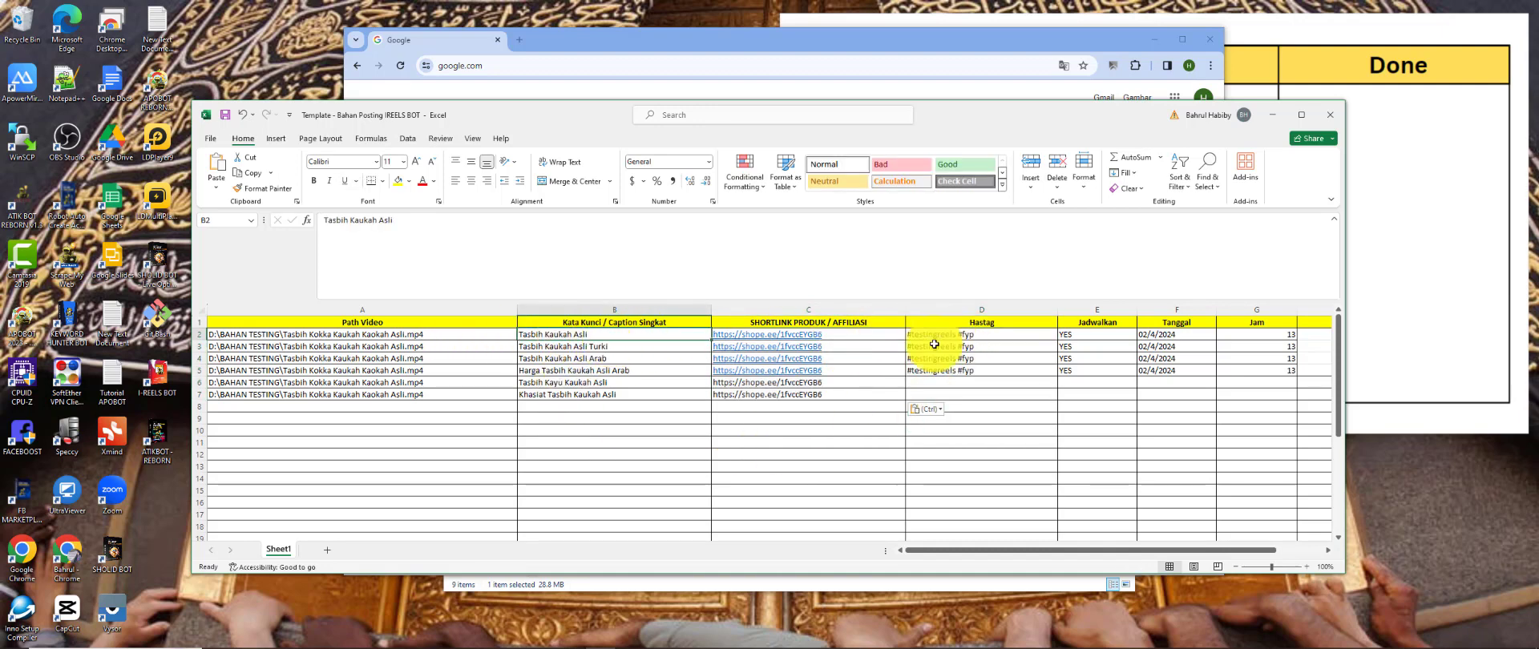
{"action": "left_click", "coordinate": [958, 335]}
{"action": "key", "text": "ctrl+z"}
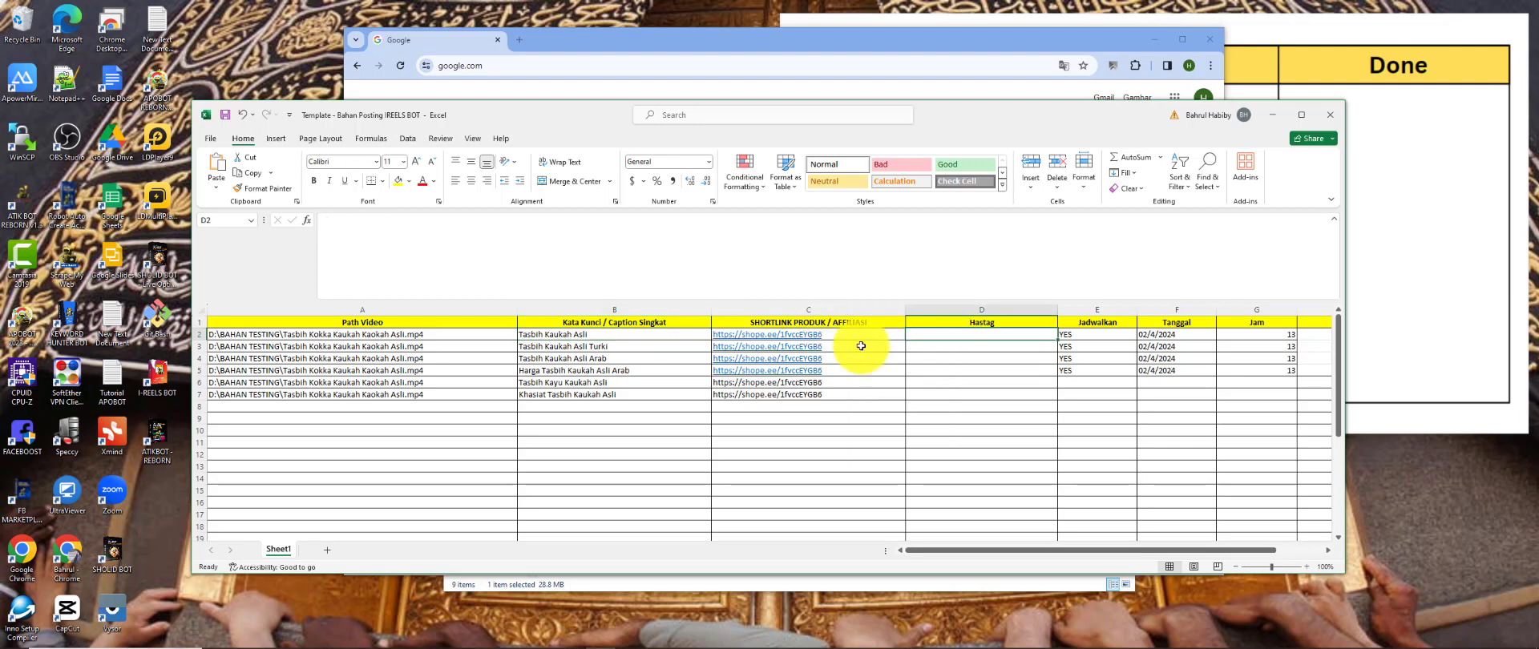
Copy the six keyword captions in cells B2 through B7
{"action": "left_click", "coordinate": [578, 337]}
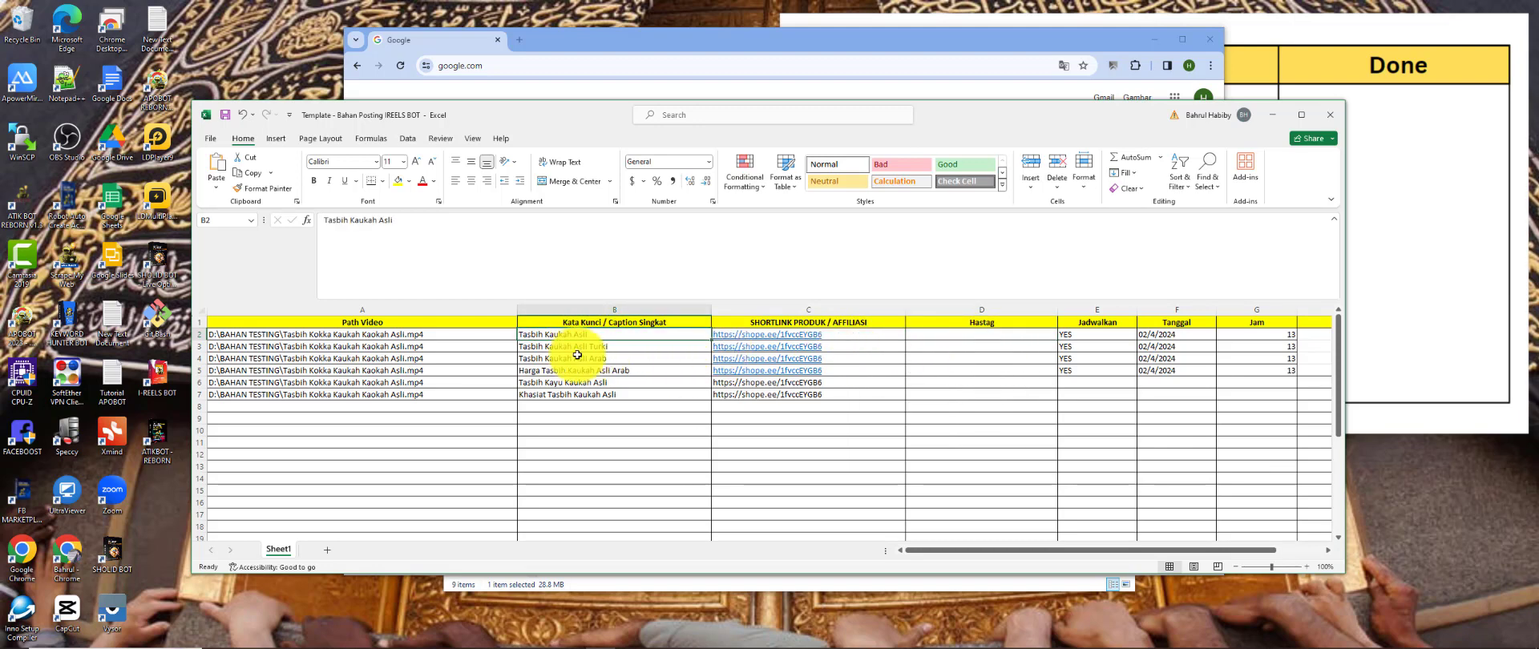
{"action": "left_click", "coordinate": [578, 340]}
{"action": "left_click_drag", "start_coordinate": [578, 335], "coordinate": [578, 393]}
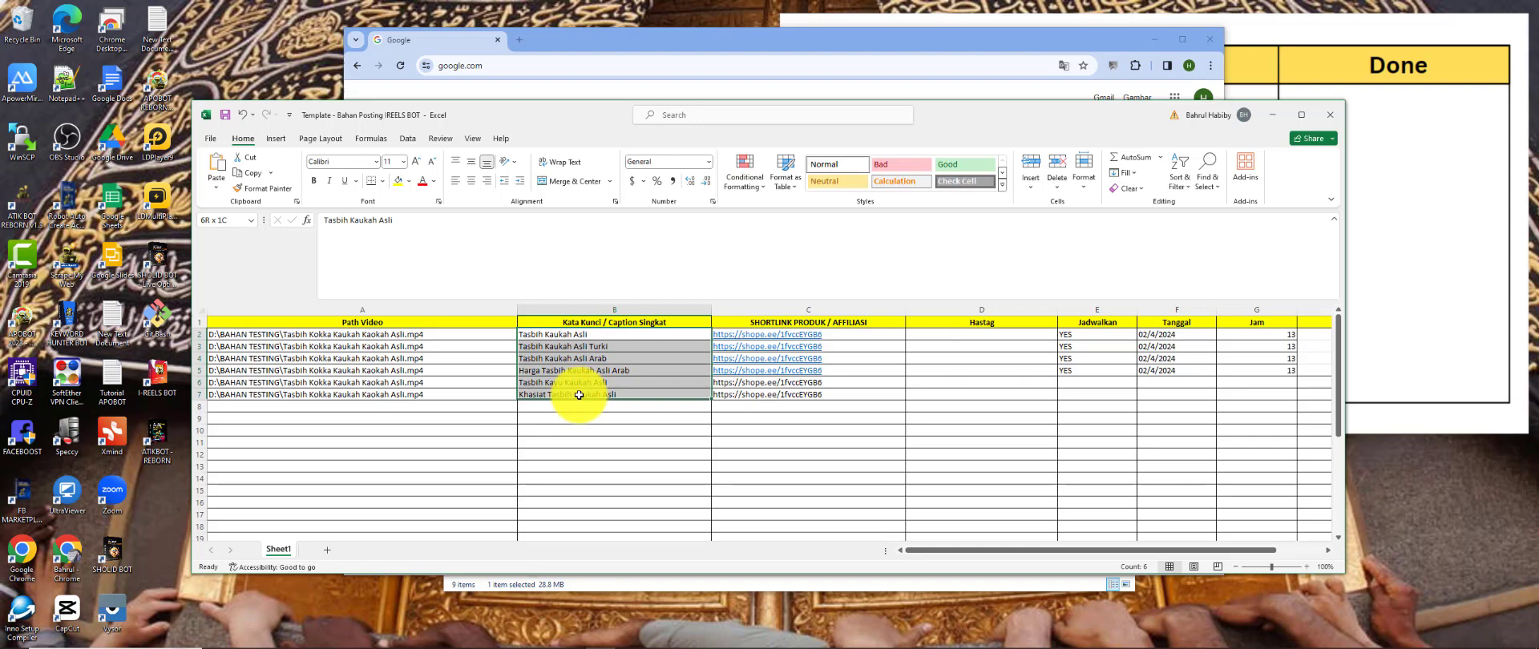
{"action": "right_click", "coordinate": [550, 353]}
{"action": "left_click", "coordinate": [588, 321]}
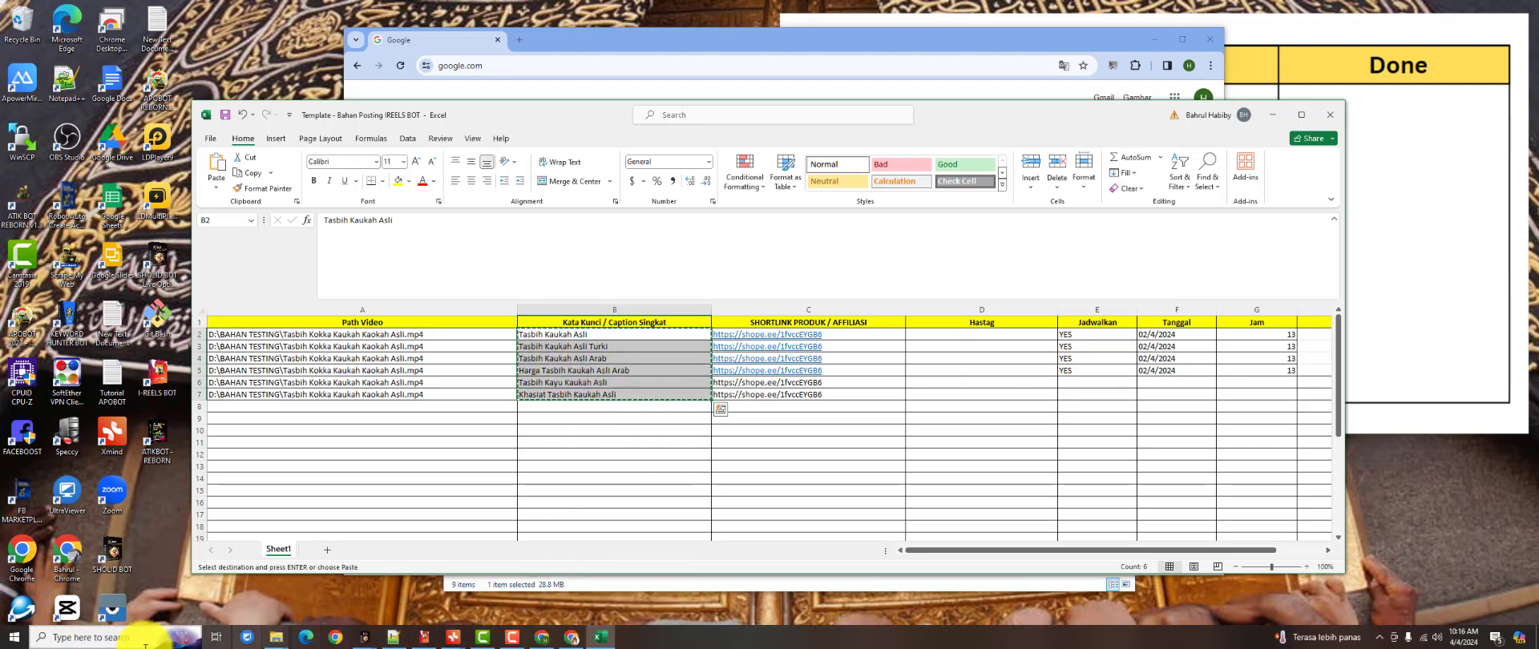
Open Notepad and paste the copied captions into a blank document
{"action": "left_click", "coordinate": [120, 636]}
{"action": "type", "text": "note"}
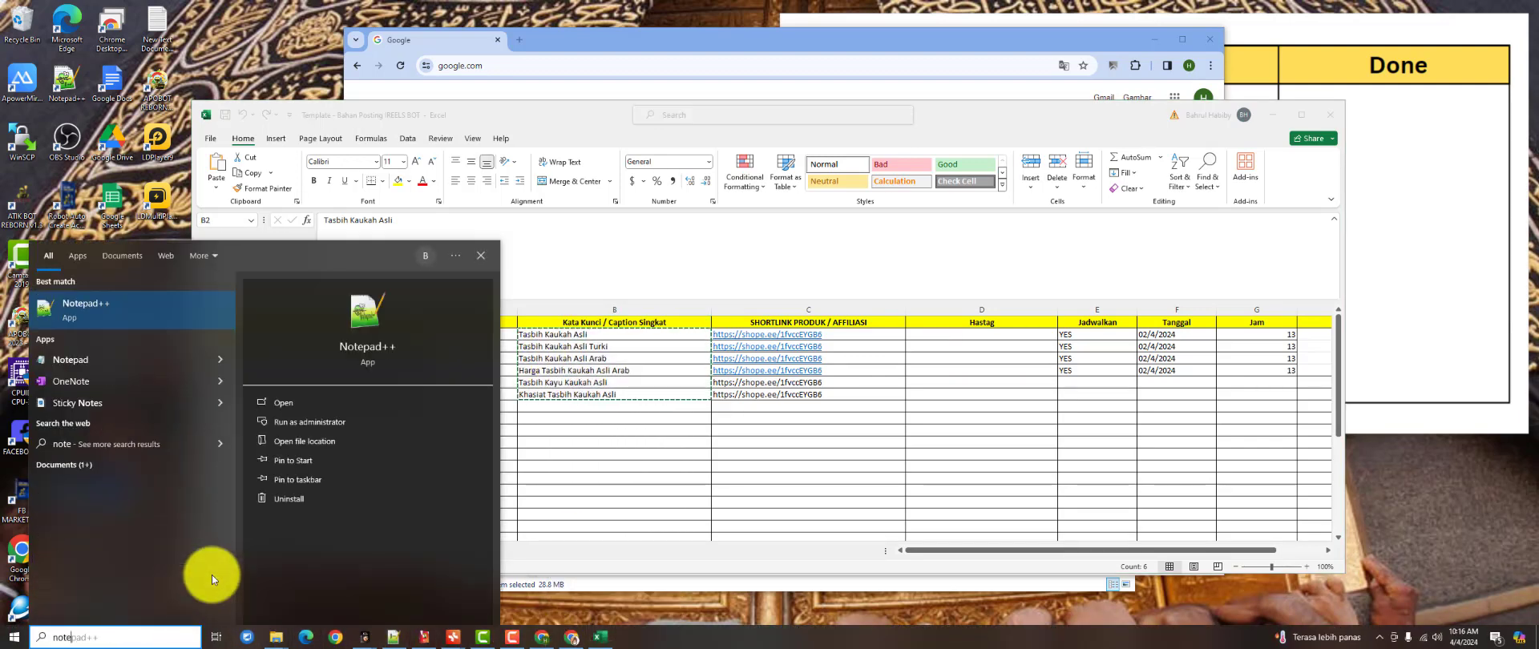
{"action": "left_click", "coordinate": [62, 361]}
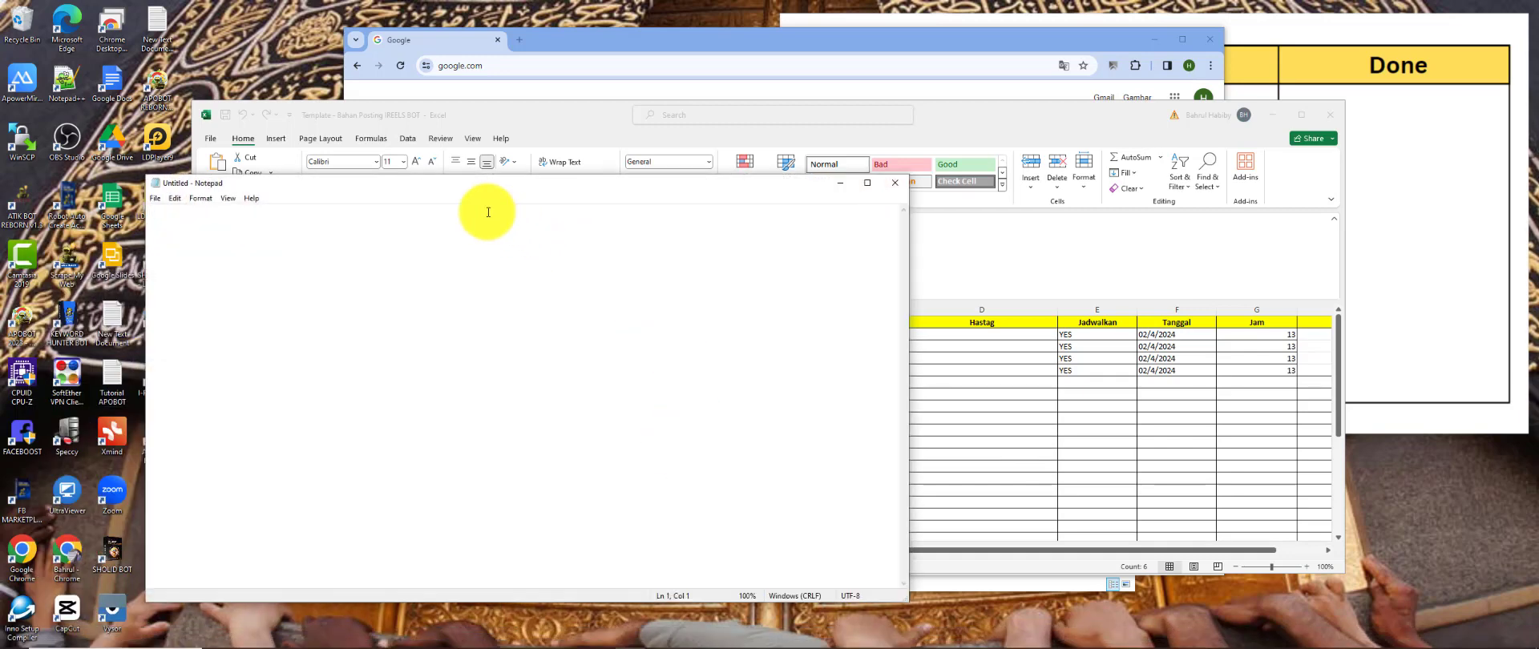
{"action": "key", "text": "ctrl+v"}
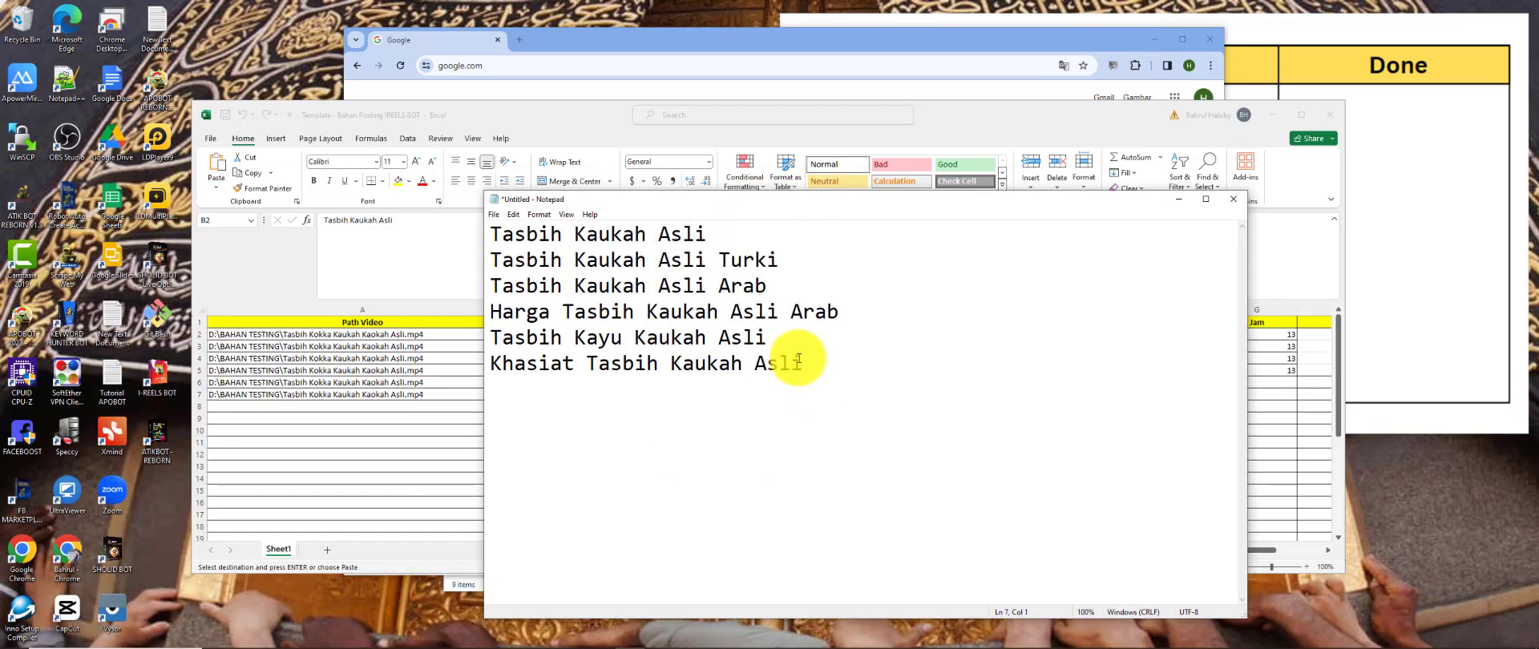
Remove all spaces from the six captions in Notepad by replacing every space with nothing
{"action": "left_click_drag", "start_coordinate": [802, 362], "coordinate": [474, 240]}
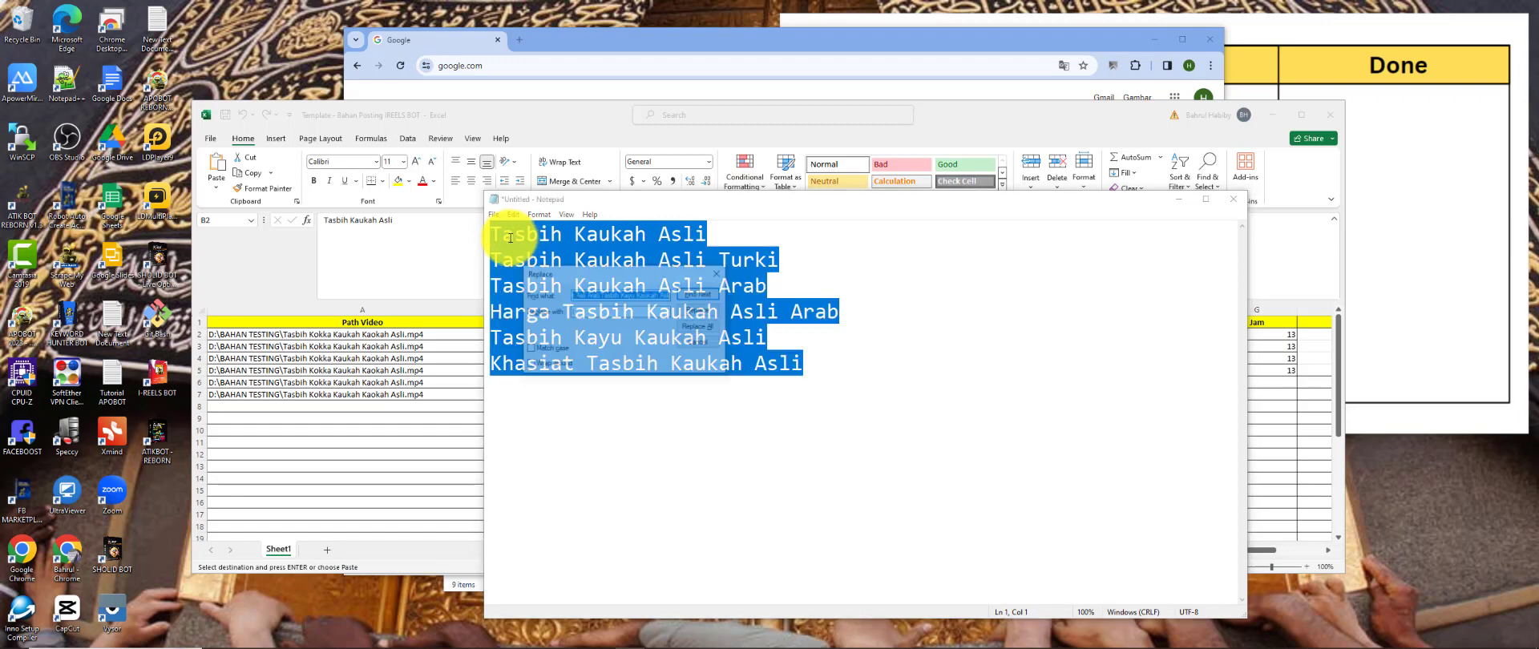
{"action": "key", "text": "ctrl+h"}
{"action": "left_click", "coordinate": [820, 300]}
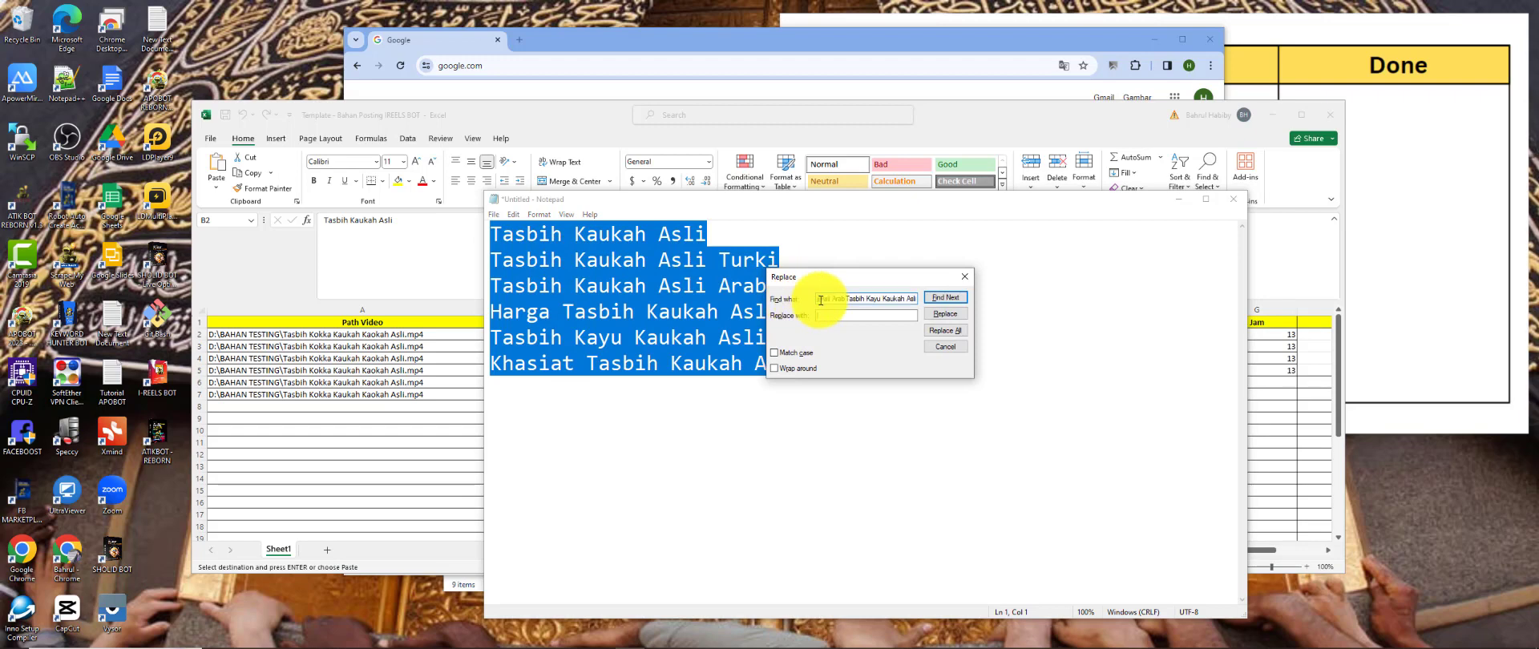
{"action": "key", "text": "BackSpace"}
{"action": "left_click", "coordinate": [846, 313]}
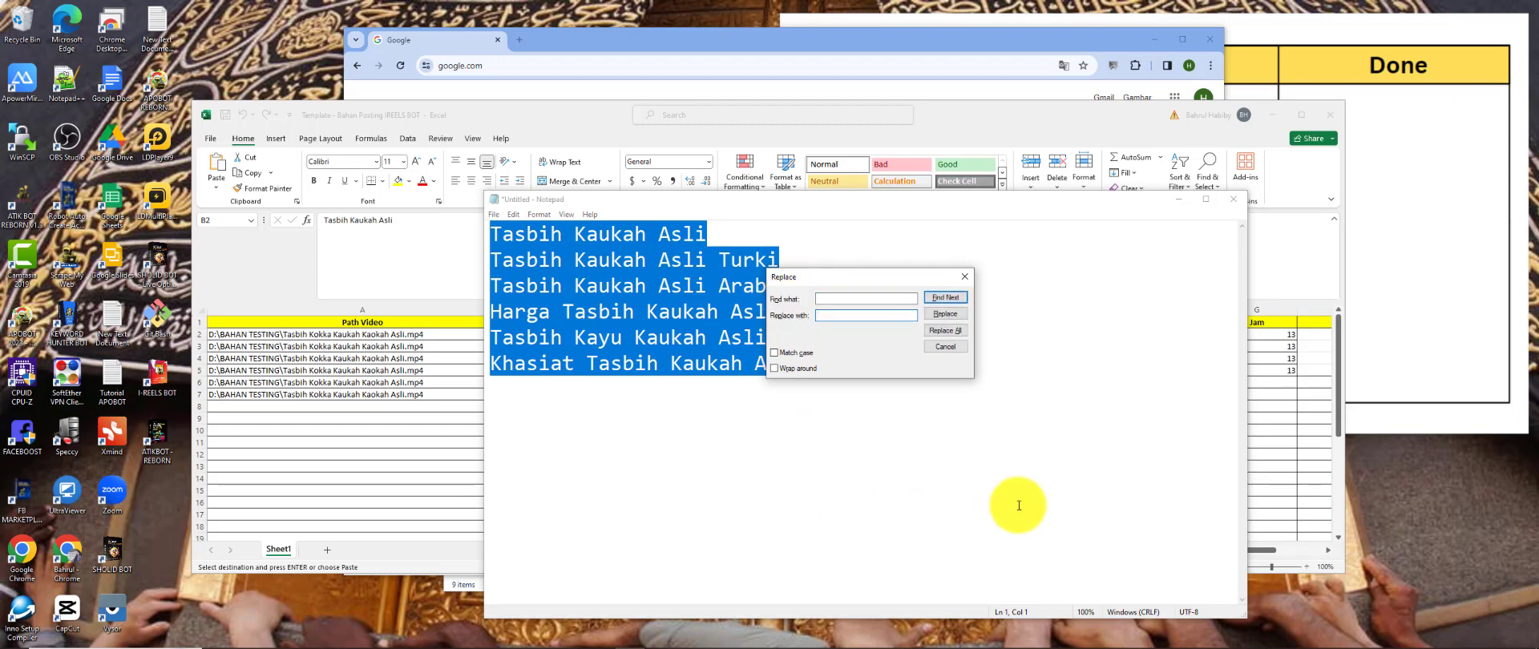
{"action": "left_click", "coordinate": [942, 340]}
{"action": "left_click", "coordinate": [579, 245]}
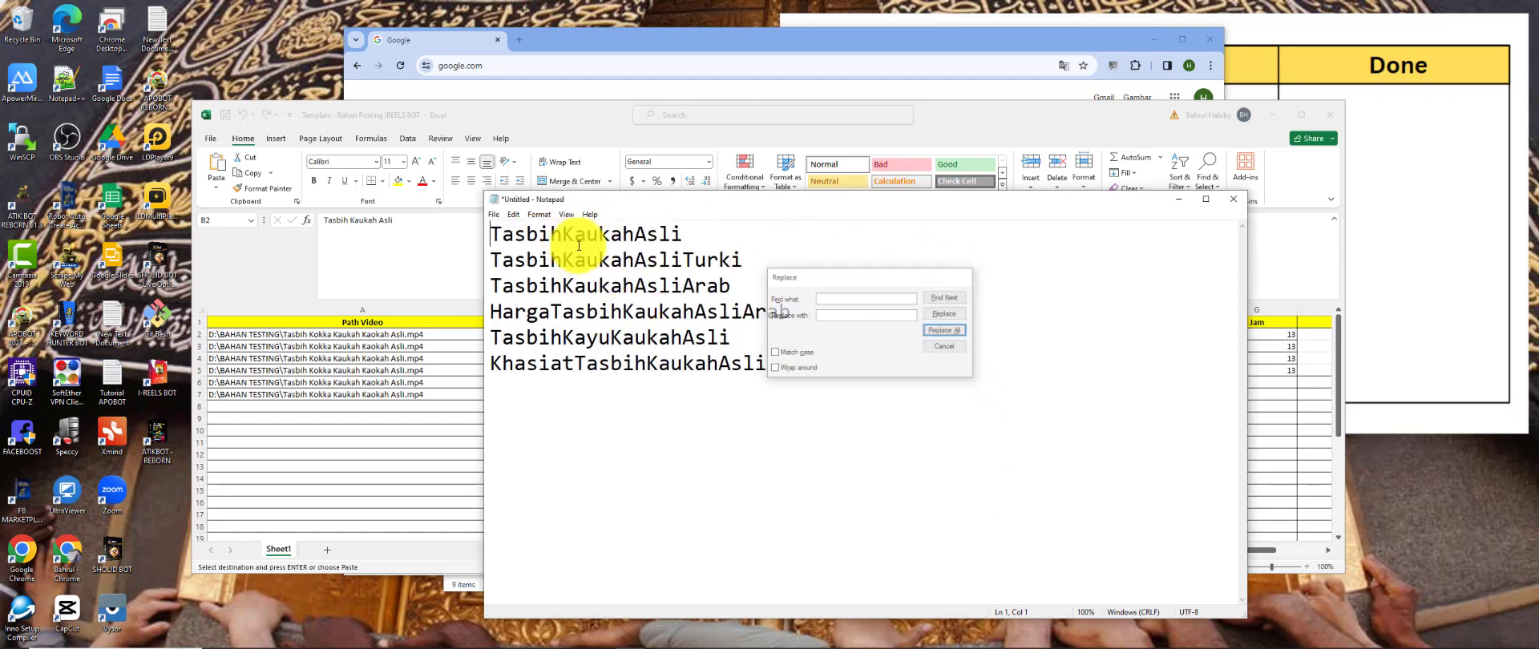
{"action": "key", "text": "Escape"}
Add a # at the start of each of the six caption lines to make them hashtags
{"action": "type", "text": "#"}
{"action": "left_click", "coordinate": [491, 261]}
{"action": "type", "text": "#"}
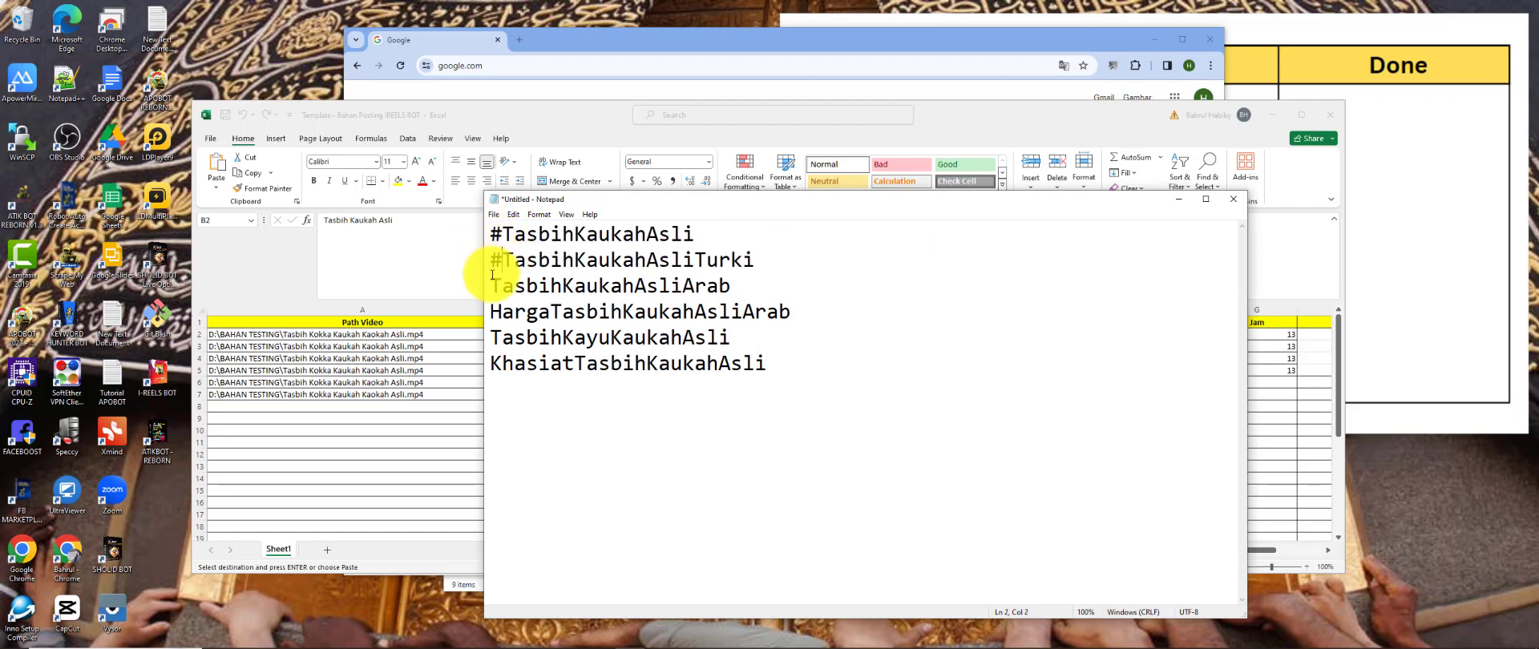
{"action": "left_click", "coordinate": [492, 286]}
{"action": "type", "text": "#"}
{"action": "left_click", "coordinate": [492, 312]}
{"action": "type", "text": "#"}
{"action": "left_click", "coordinate": [492, 338]}
{"action": "type", "text": "#"}
{"action": "left_click", "coordinate": [492, 363]}
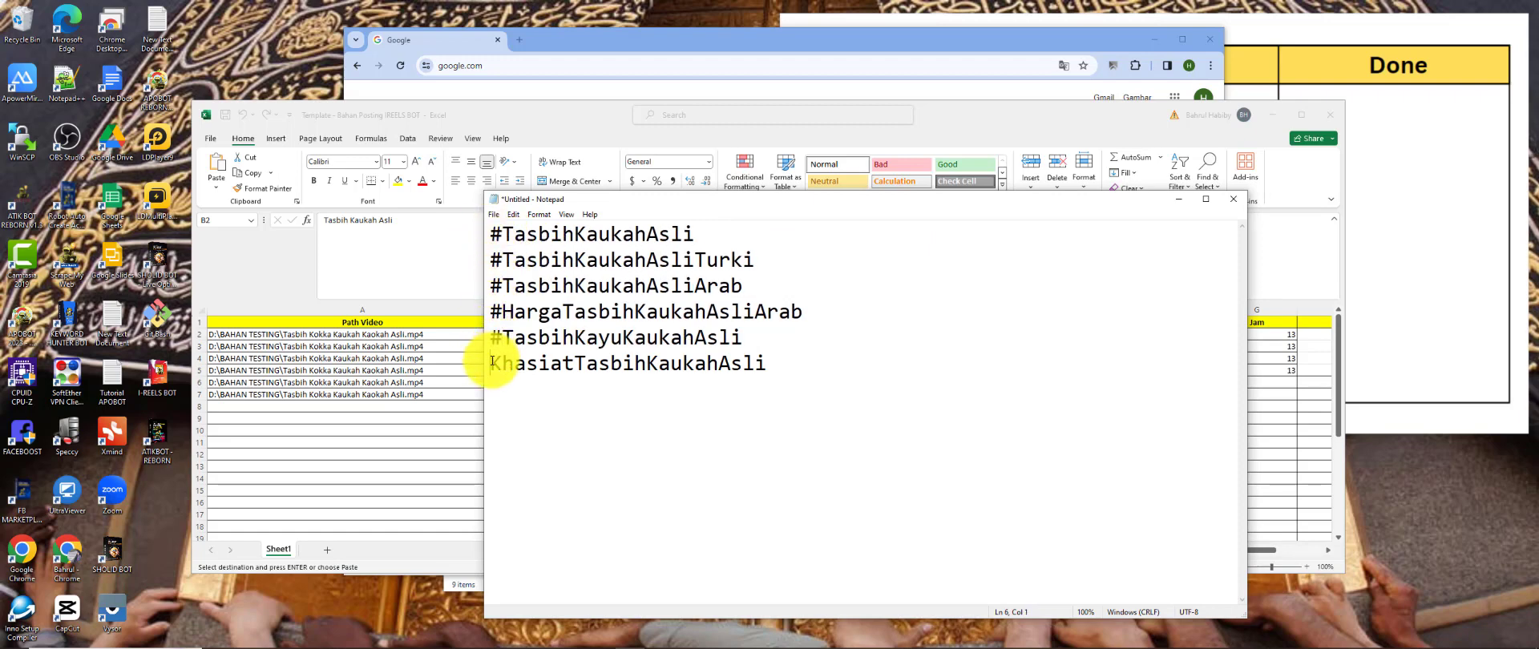
{"action": "type", "text": "#"}
Copy the six hashtag lines, return to the Excel template and paste into the Hastag column starting at cell D2
{"action": "left_click_drag", "start_coordinate": [791, 378], "coordinate": [481, 230]}
{"action": "right_click", "coordinate": [536, 250]}
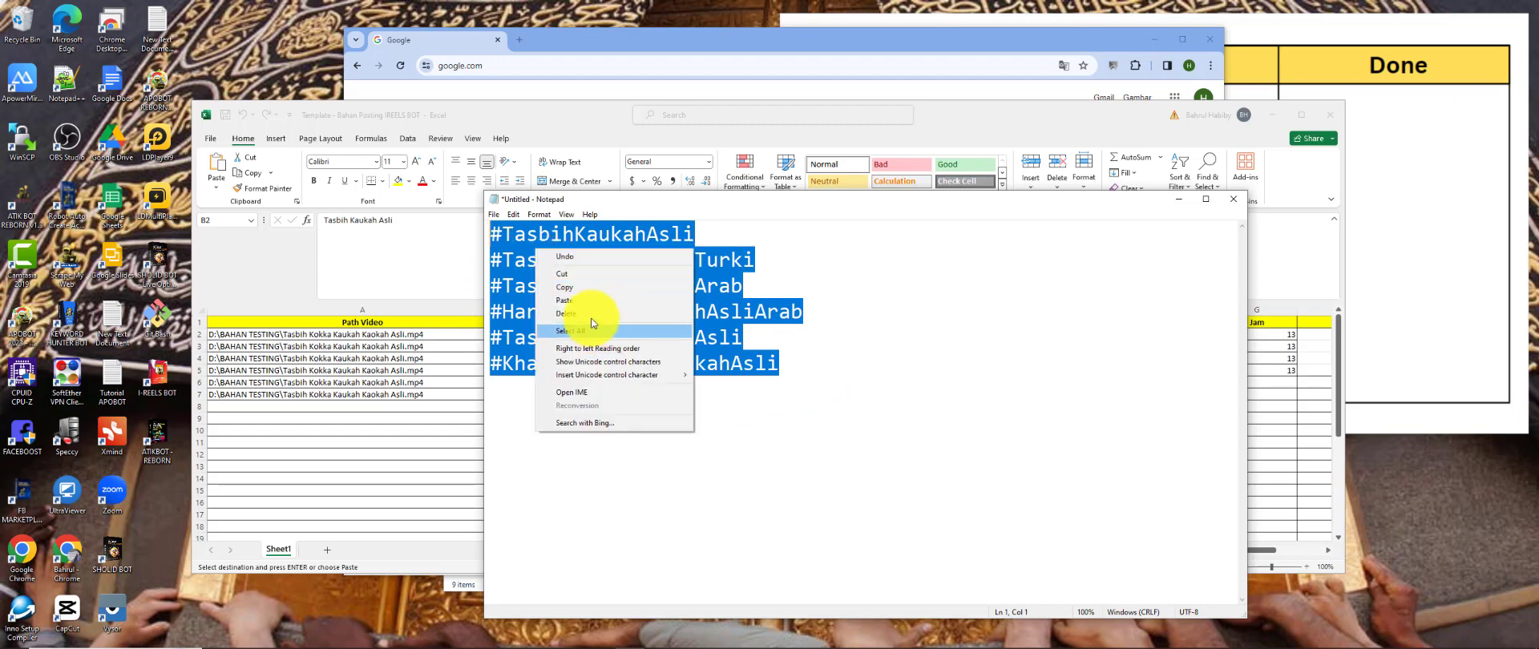
{"action": "left_click", "coordinate": [565, 287]}
{"action": "left_click", "coordinate": [1179, 198]}
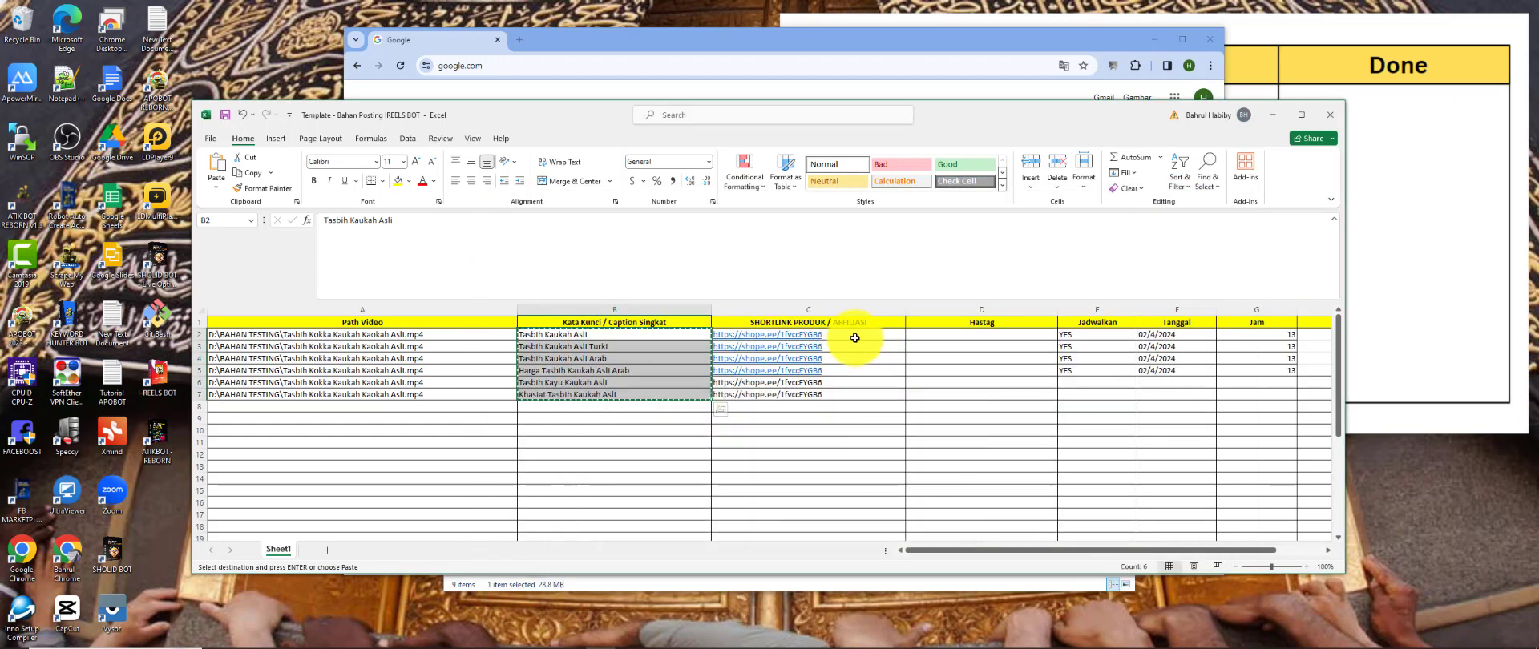
{"action": "left_click", "coordinate": [938, 334]}
{"action": "key", "text": "ctrl+v"}
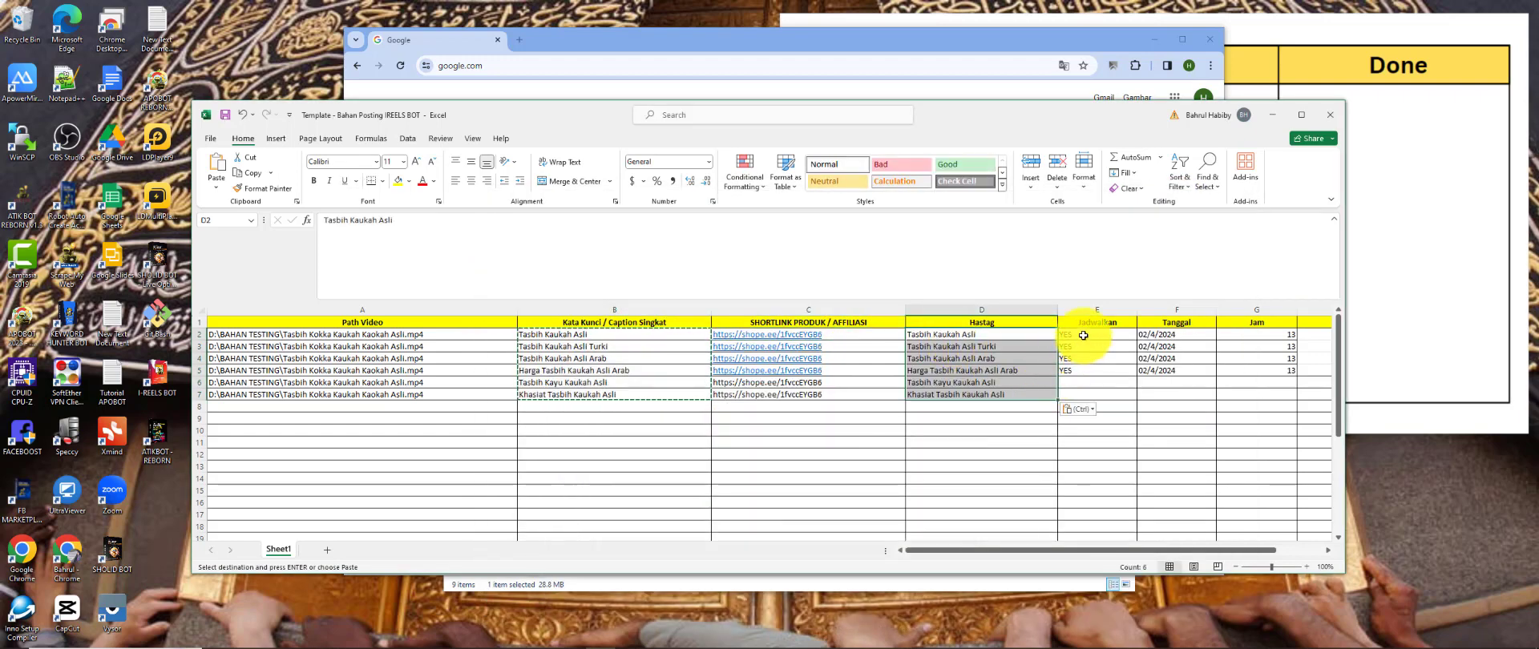
Examine the Jadwalkan and Tanggal columns, and check today's date in the system calendar
{"action": "left_click", "coordinate": [1084, 335]}
{"action": "left_click_drag", "start_coordinate": [987, 550], "coordinate": [1031, 550]}
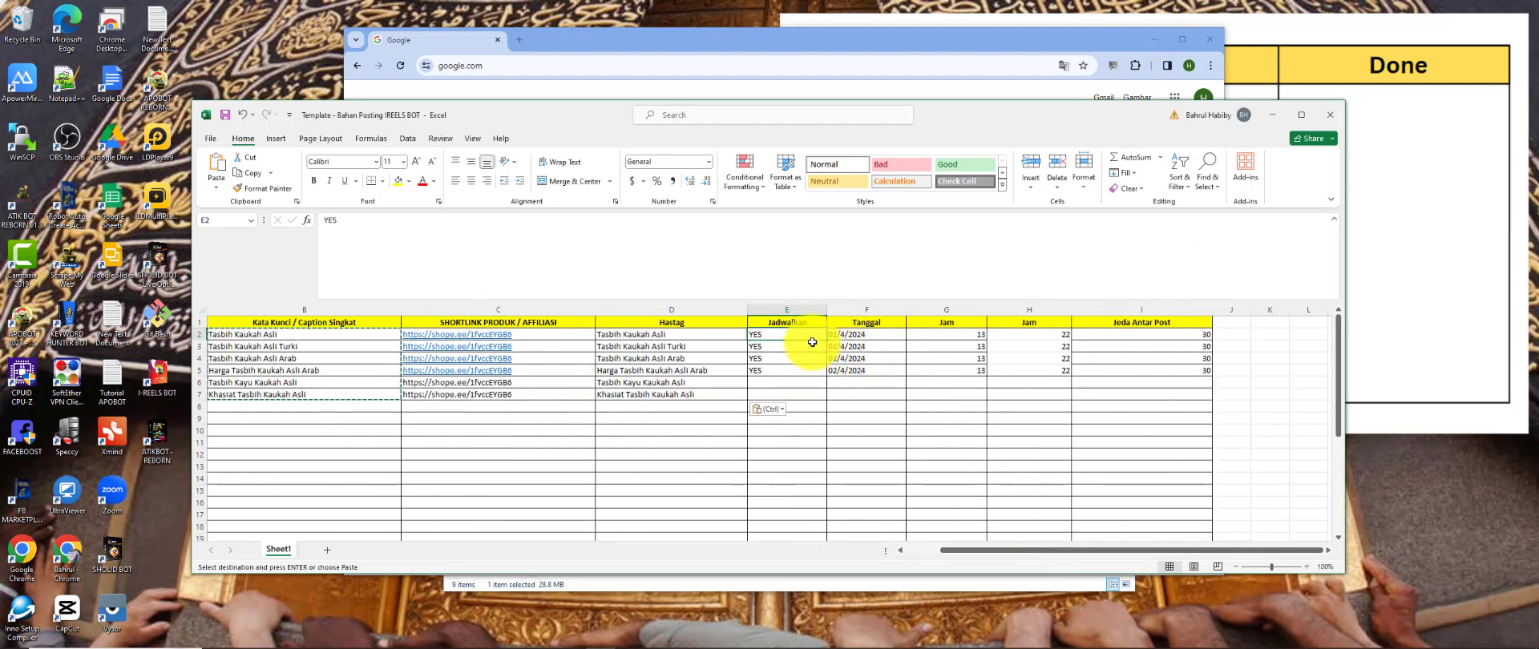
{"action": "left_click", "coordinate": [885, 338]}
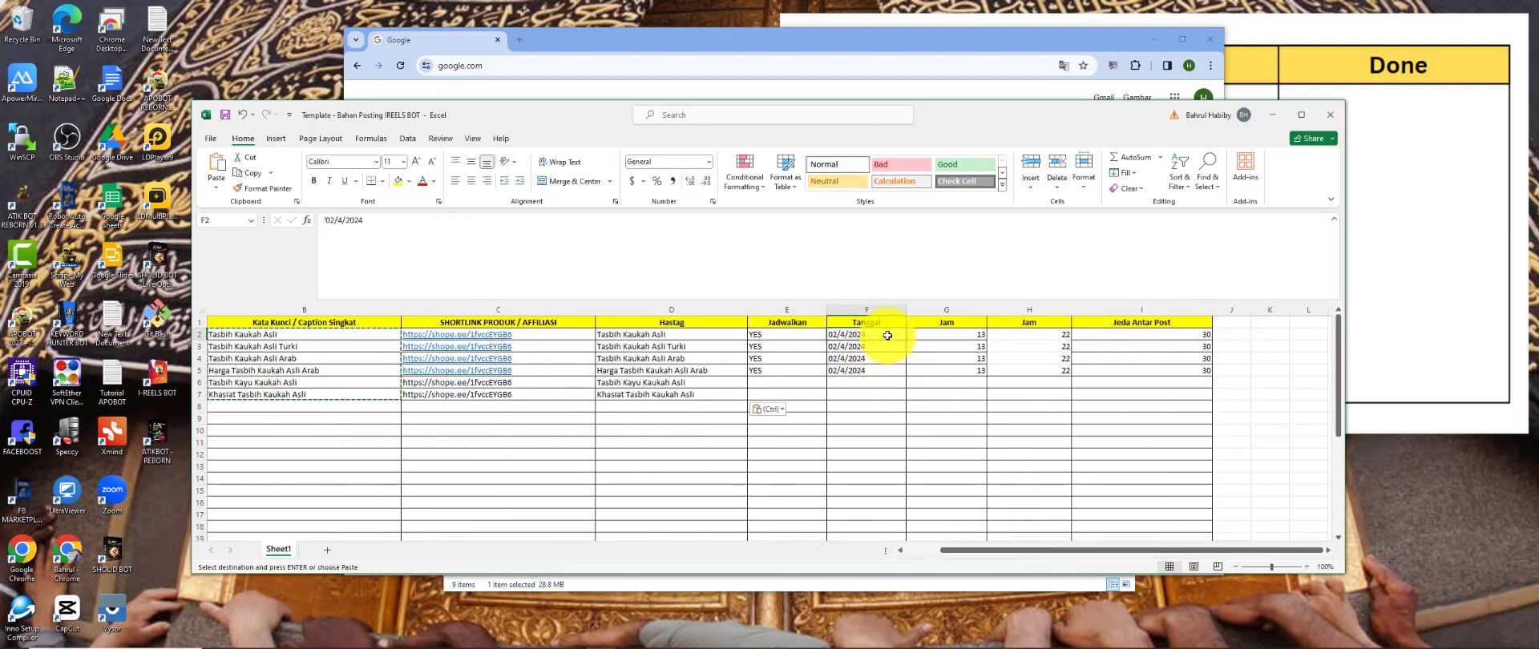
{"action": "left_click", "coordinate": [847, 360]}
{"action": "key", "text": "Down"}
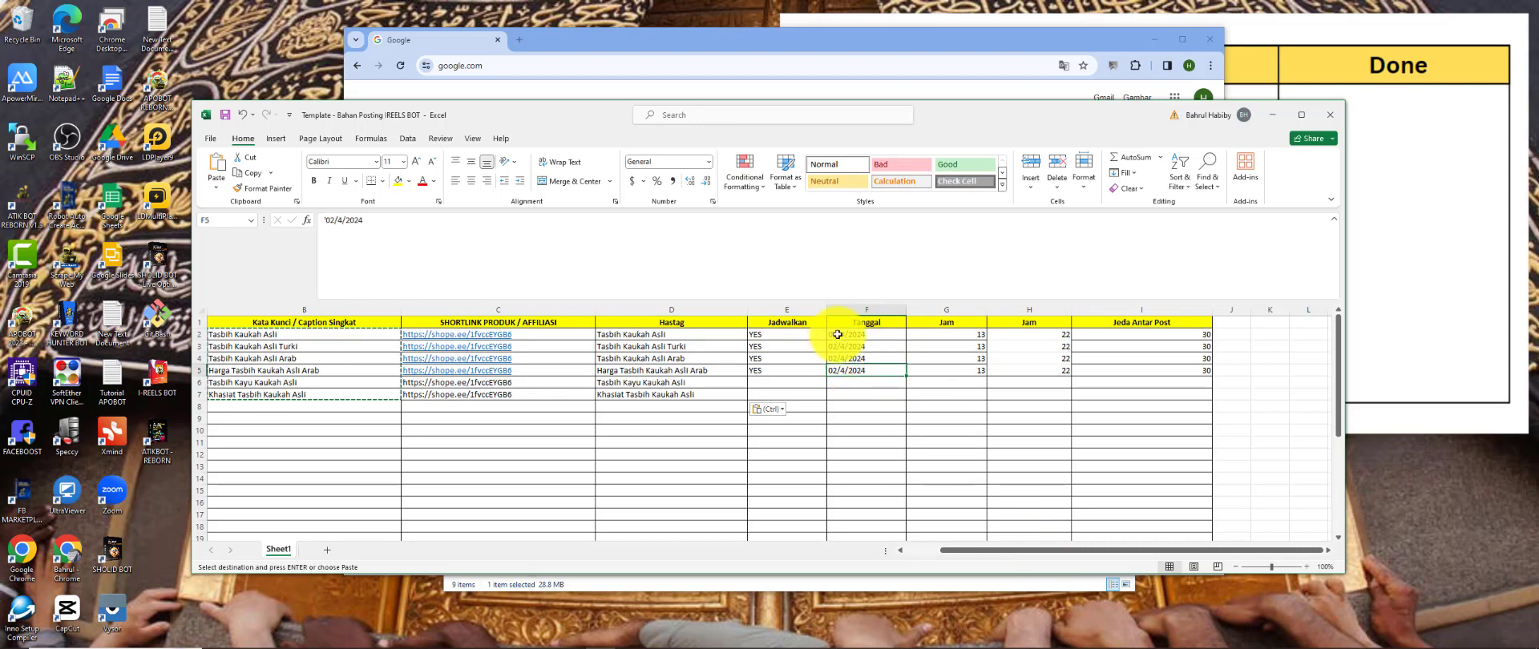
{"action": "left_click", "coordinate": [842, 335]}
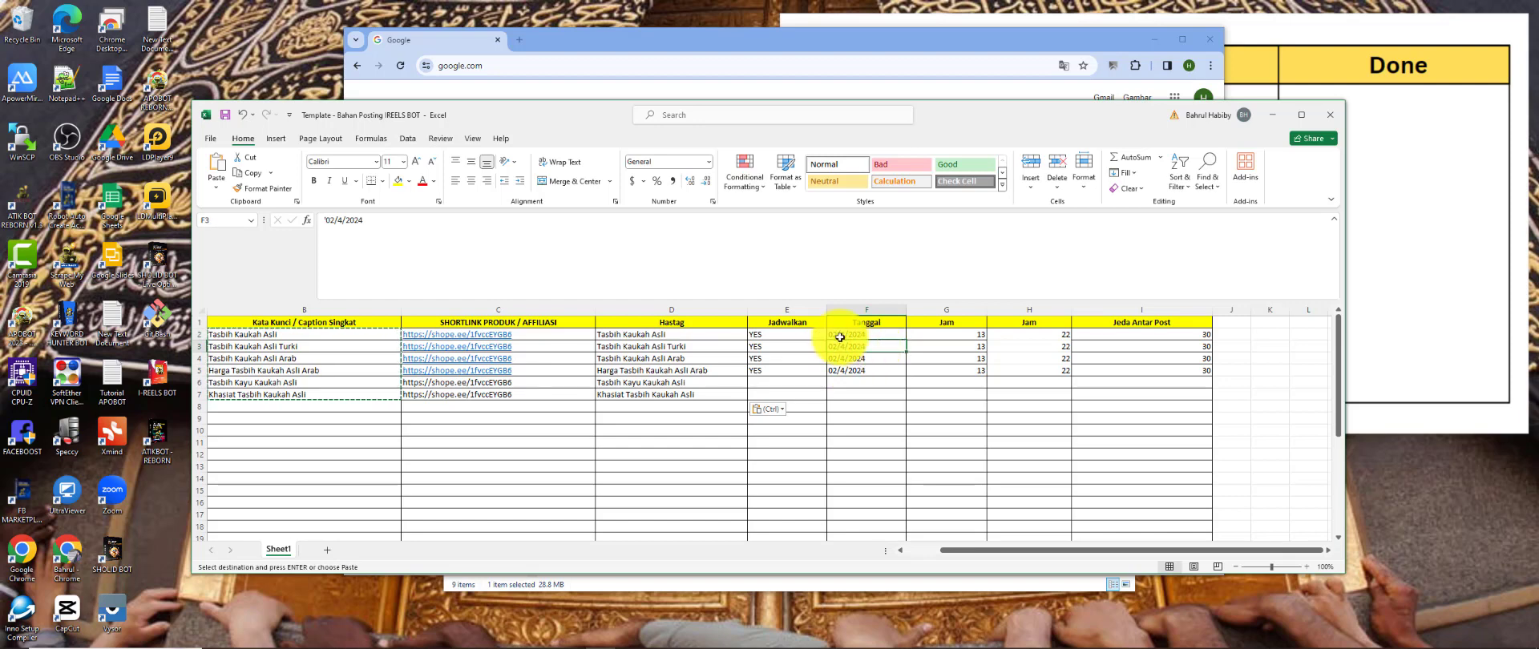
{"action": "left_click", "coordinate": [851, 384]}
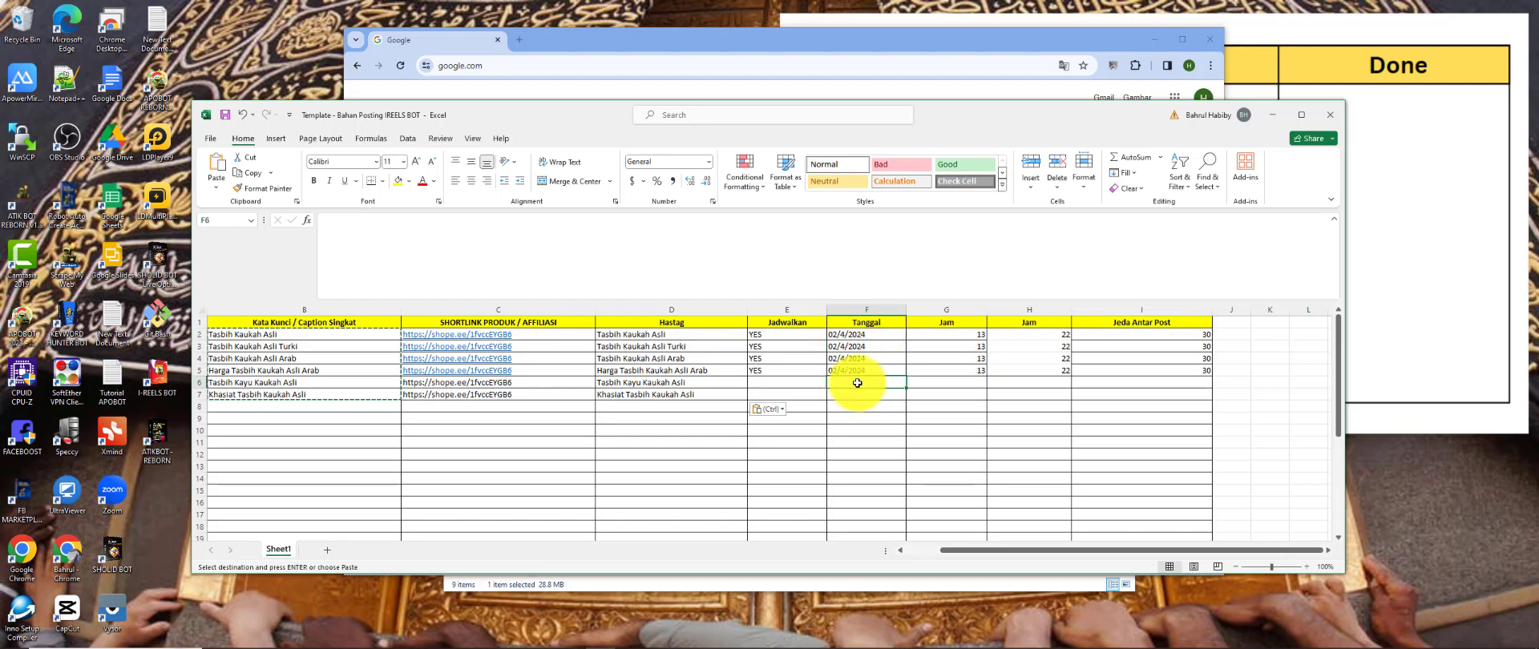
{"action": "left_click", "coordinate": [1467, 639]}
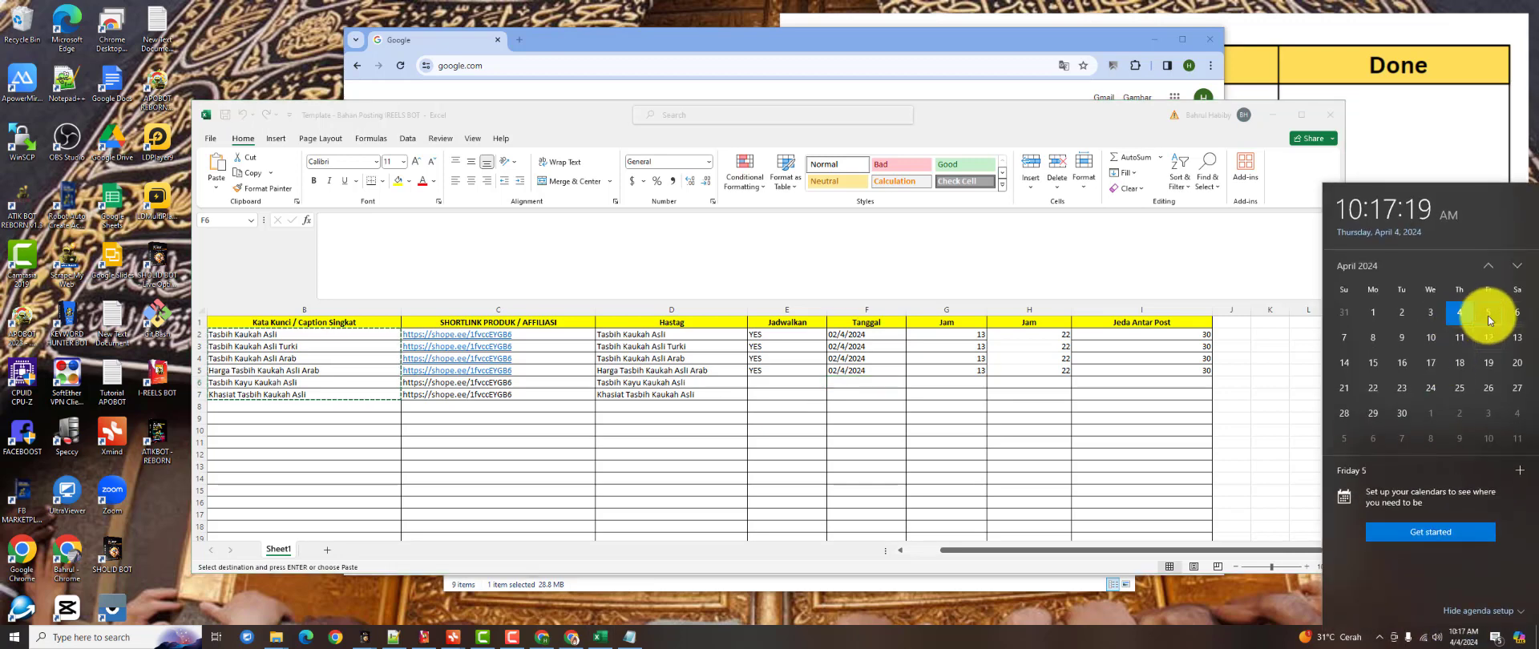
Enter consecutive dates as text in the Tanggal cells F2 through F7, from 05/4/2024 to 10/4/2024
{"action": "left_click", "coordinate": [853, 335]}
{"action": "left_click", "coordinate": [853, 335]}
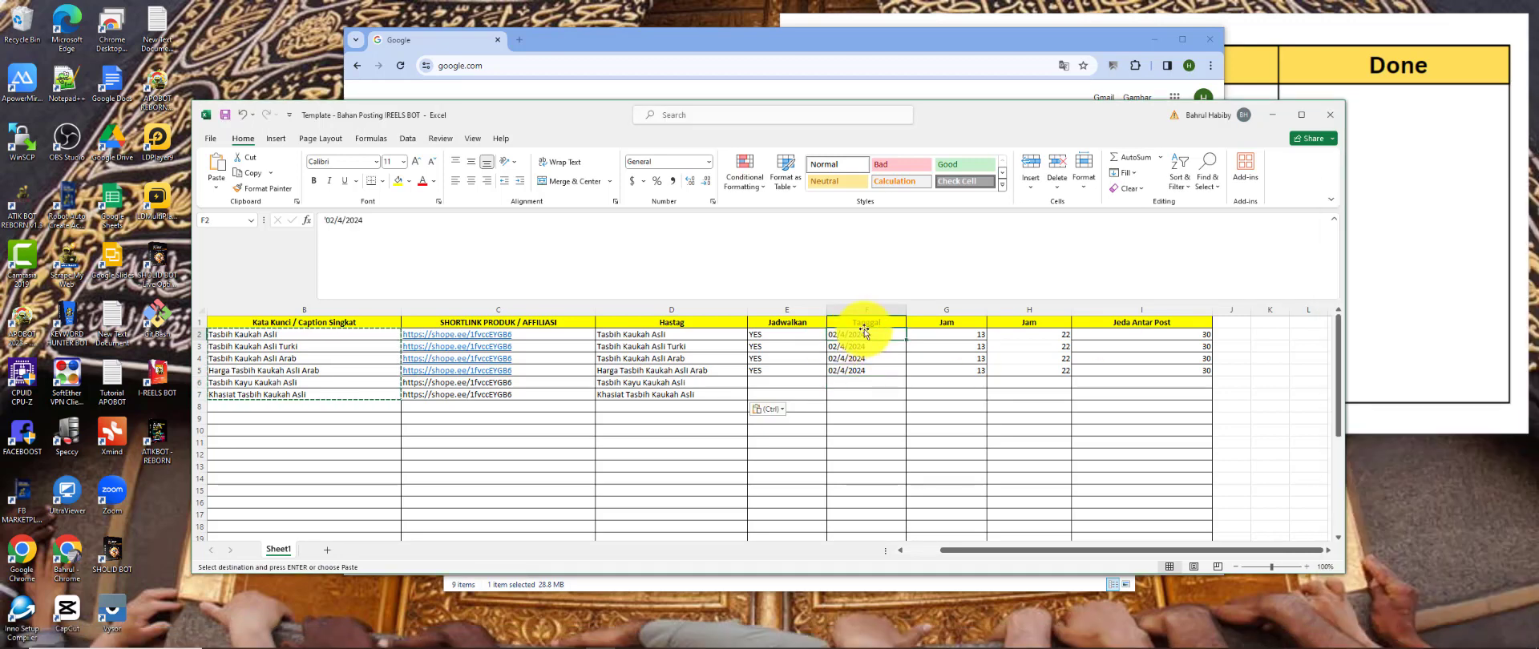
{"action": "type", "text": "'0"}
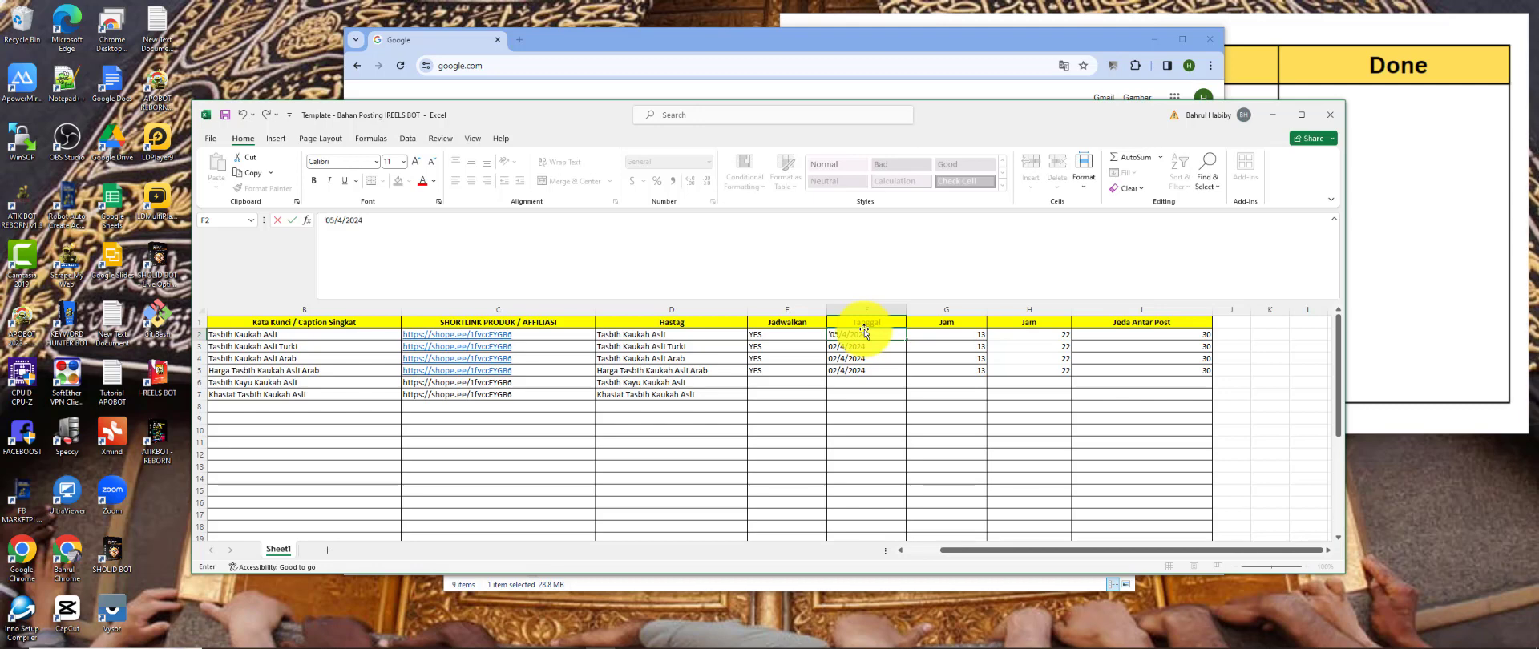
{"action": "key", "text": "Return"}
{"action": "type", "text": "'06/"}
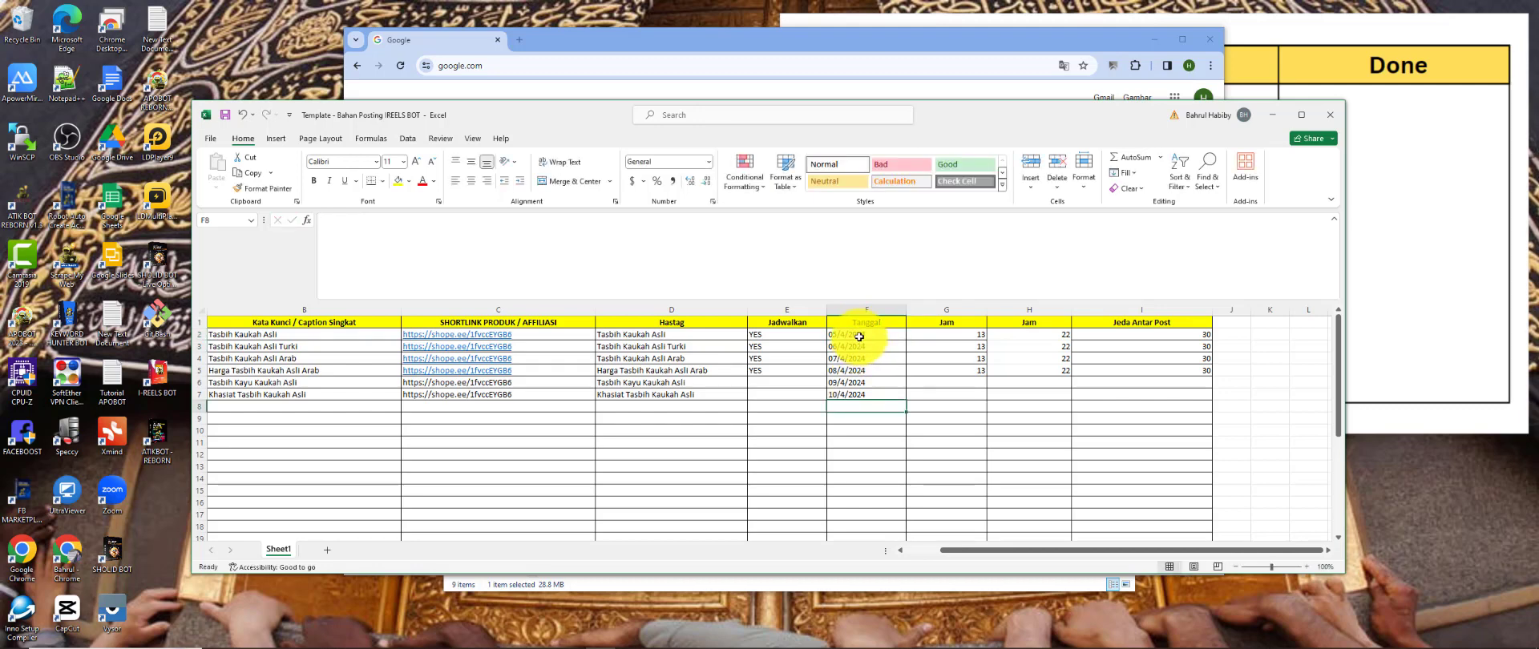
{"action": "left_click_drag", "start_coordinate": [864, 335], "coordinate": [860, 406]}
Fill YES from cell E2 down through E7 in the Jadwalkan column
{"action": "left_click", "coordinate": [771, 333]}
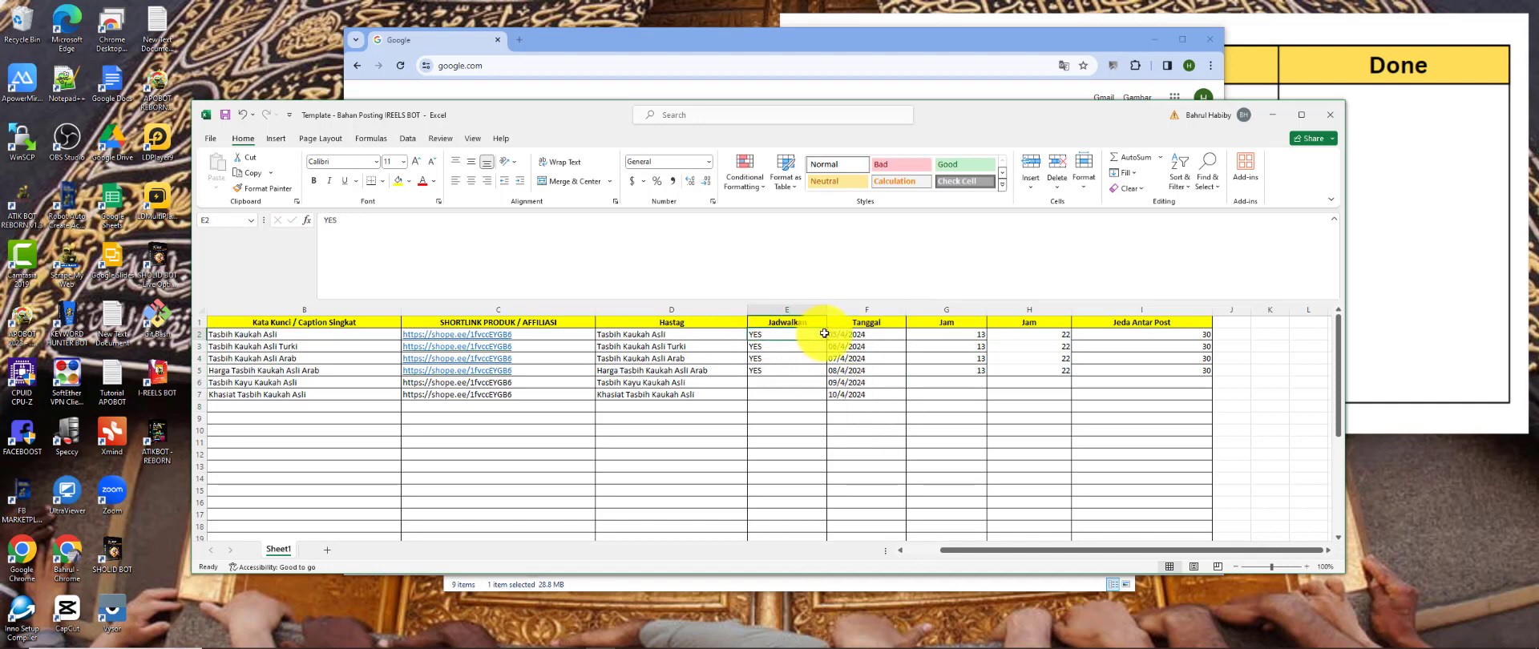
{"action": "left_click_drag", "start_coordinate": [826, 339], "coordinate": [810, 399]}
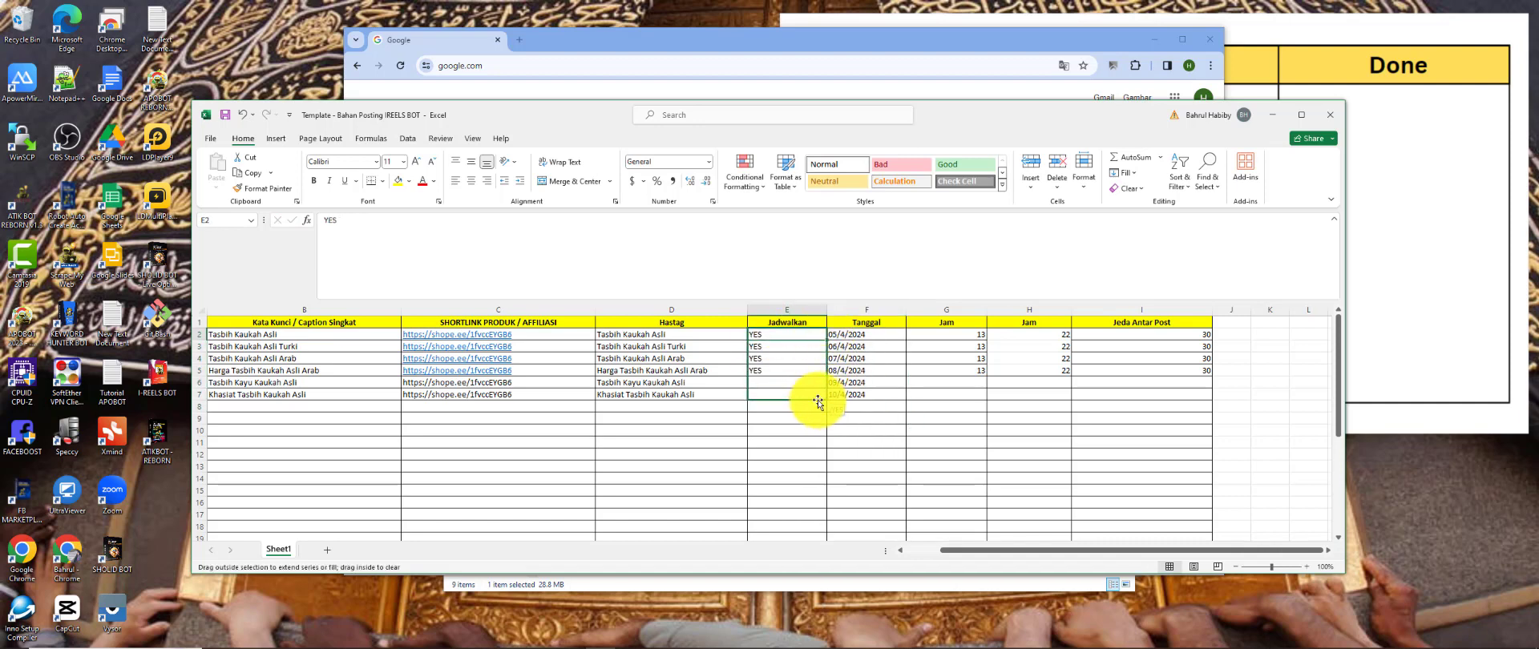
{"action": "left_click", "coordinate": [777, 334]}
Set all cells G2 through G7 of the first Jam column to the text value 06
{"action": "left_click", "coordinate": [977, 335]}
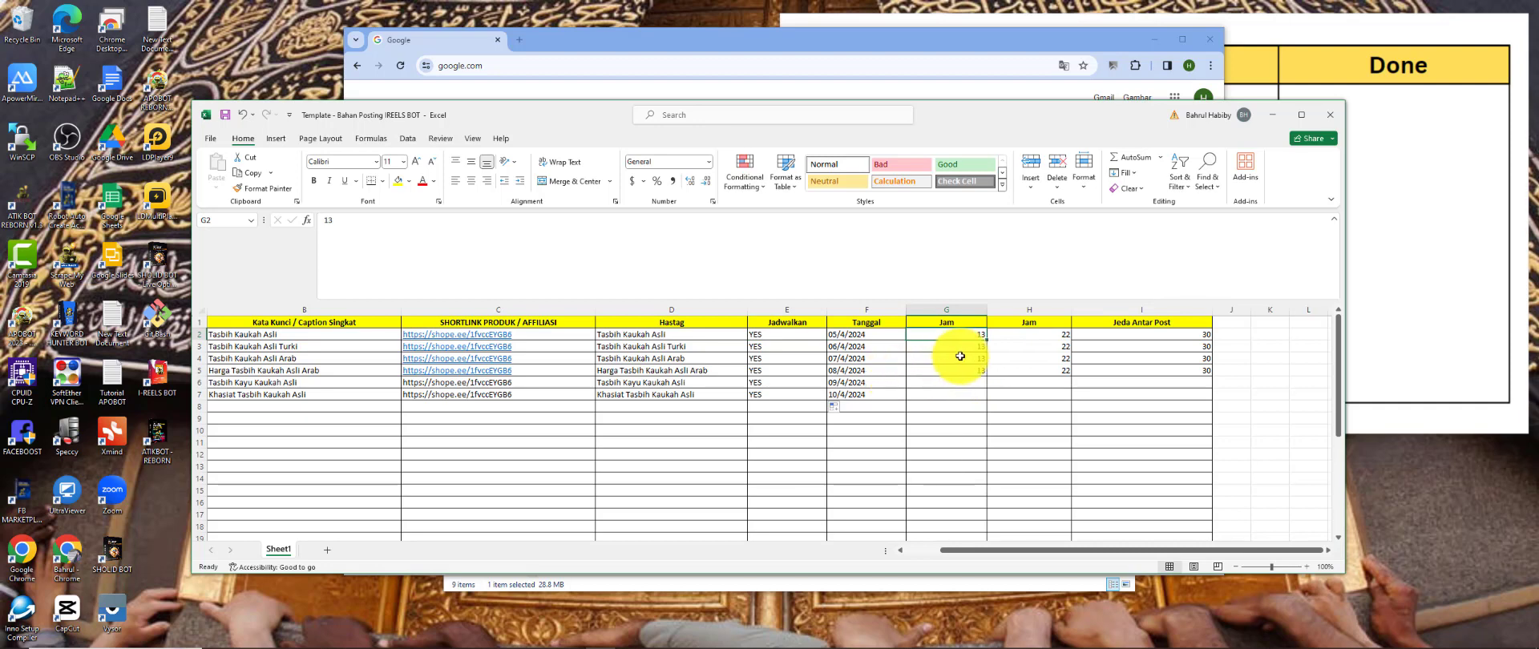
{"action": "type", "text": "06"}
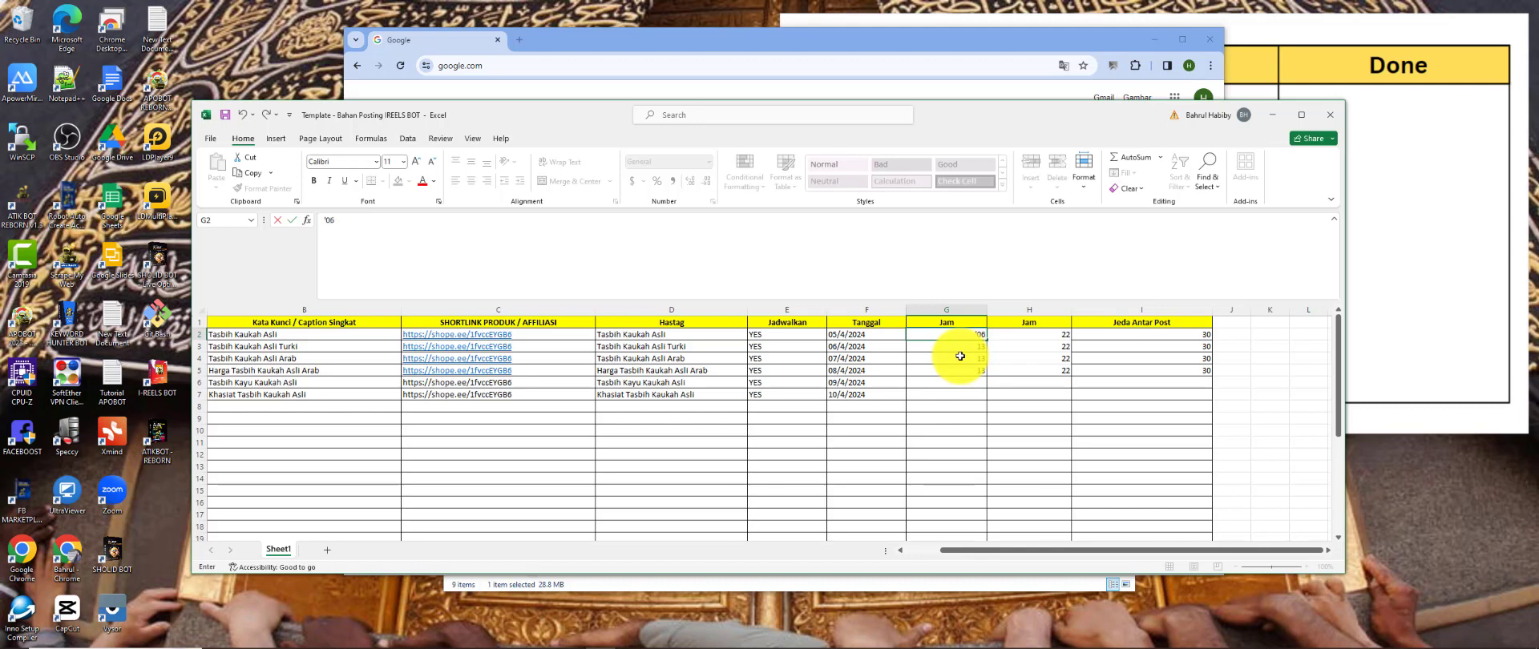
{"action": "key", "text": "Return"}
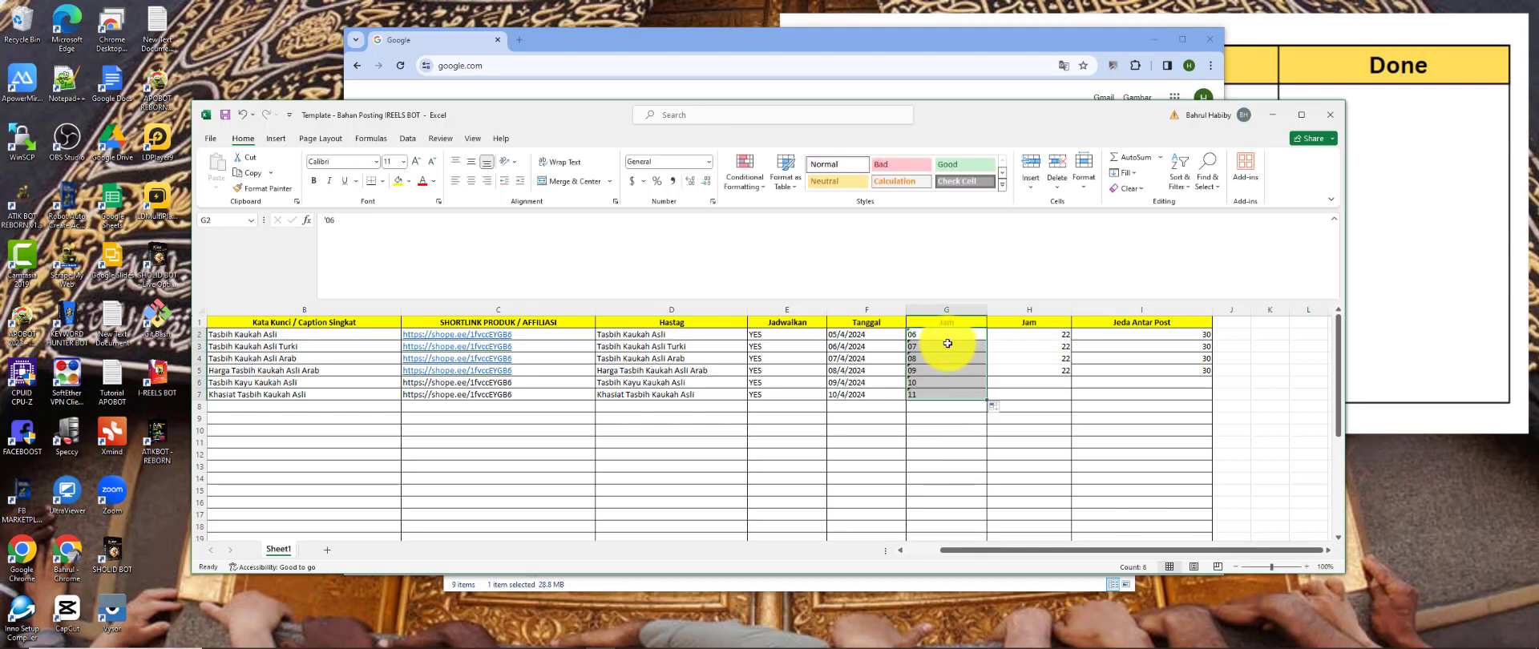
{"action": "left_click", "coordinate": [941, 333]}
{"action": "key", "text": "ctrl+c"}
{"action": "left_click", "coordinate": [957, 347]}
{"action": "key", "text": "ctrl+v"}
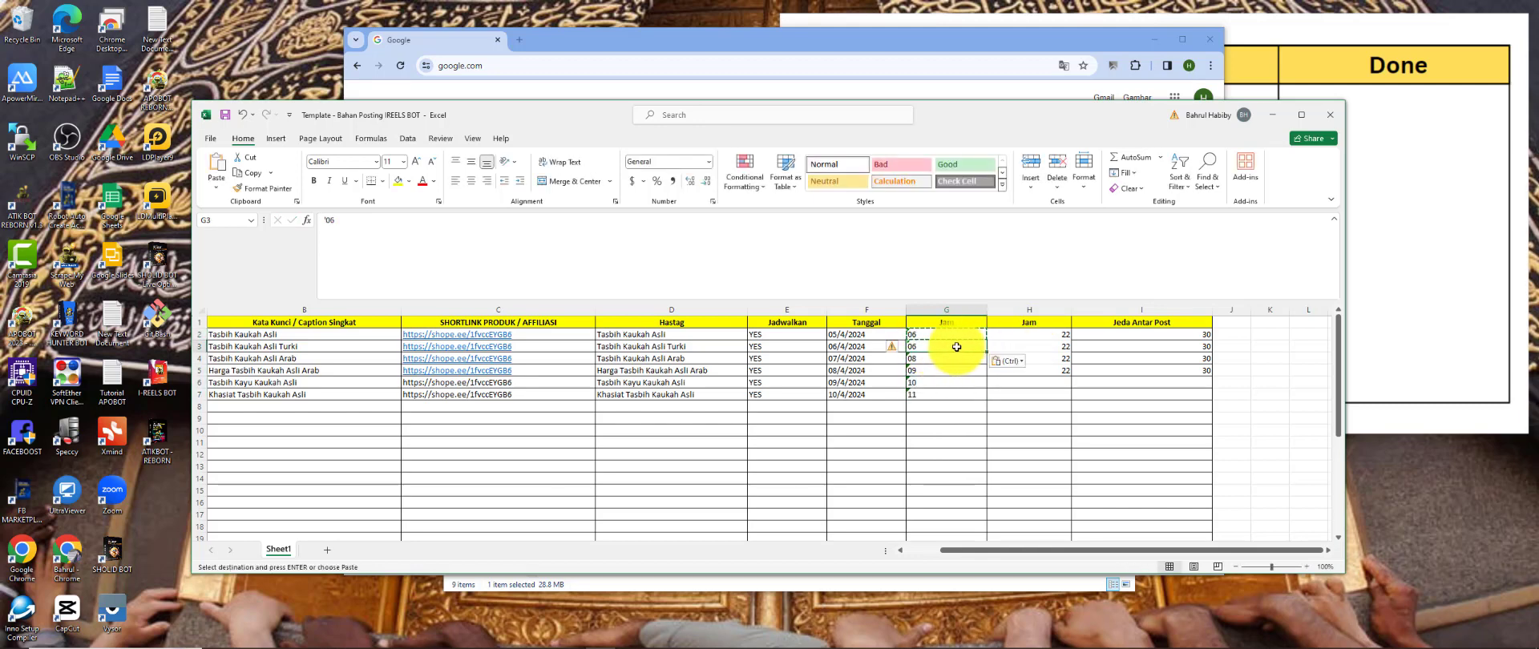
{"action": "left_click_drag", "start_coordinate": [972, 334], "coordinate": [985, 396]}
Set cell H2 in the second Jam column to 00, stored as text
{"action": "left_click", "coordinate": [1049, 336]}
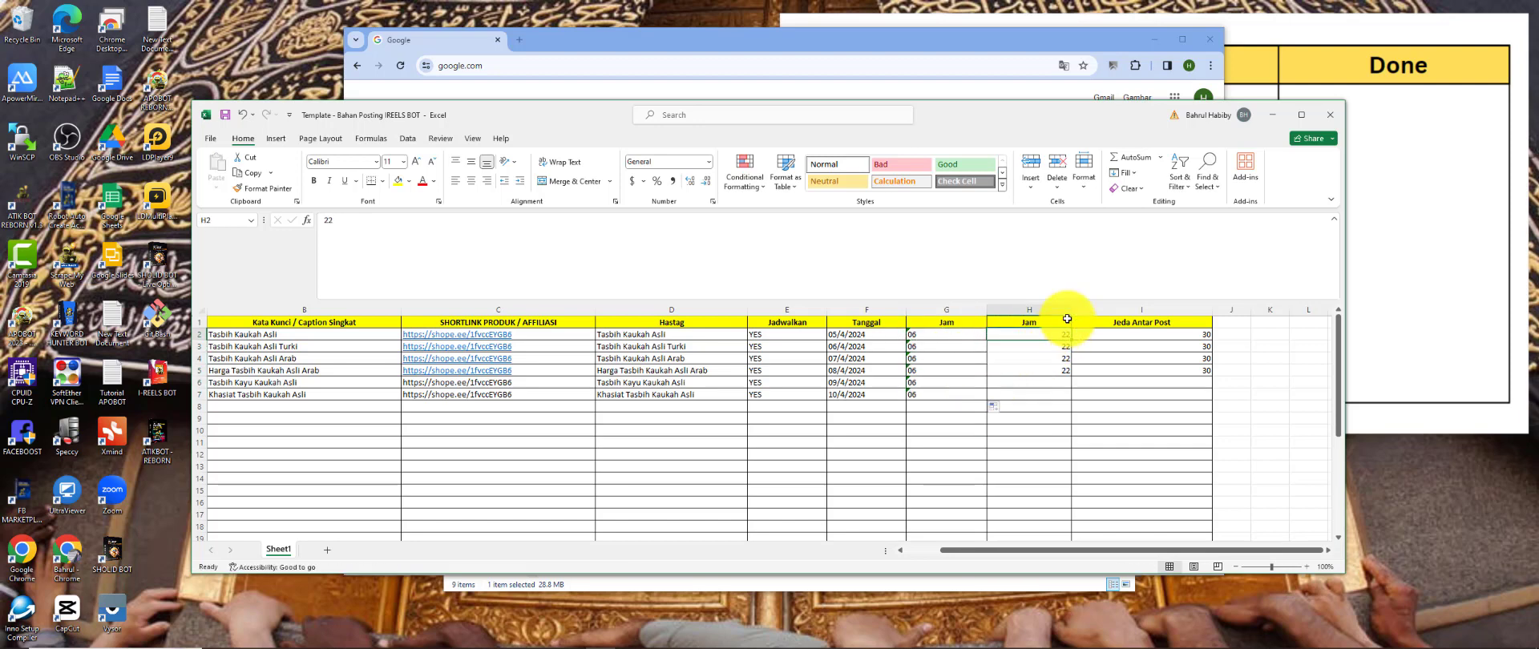
{"action": "type", "text": "00"}
{"action": "key", "text": "Return"}
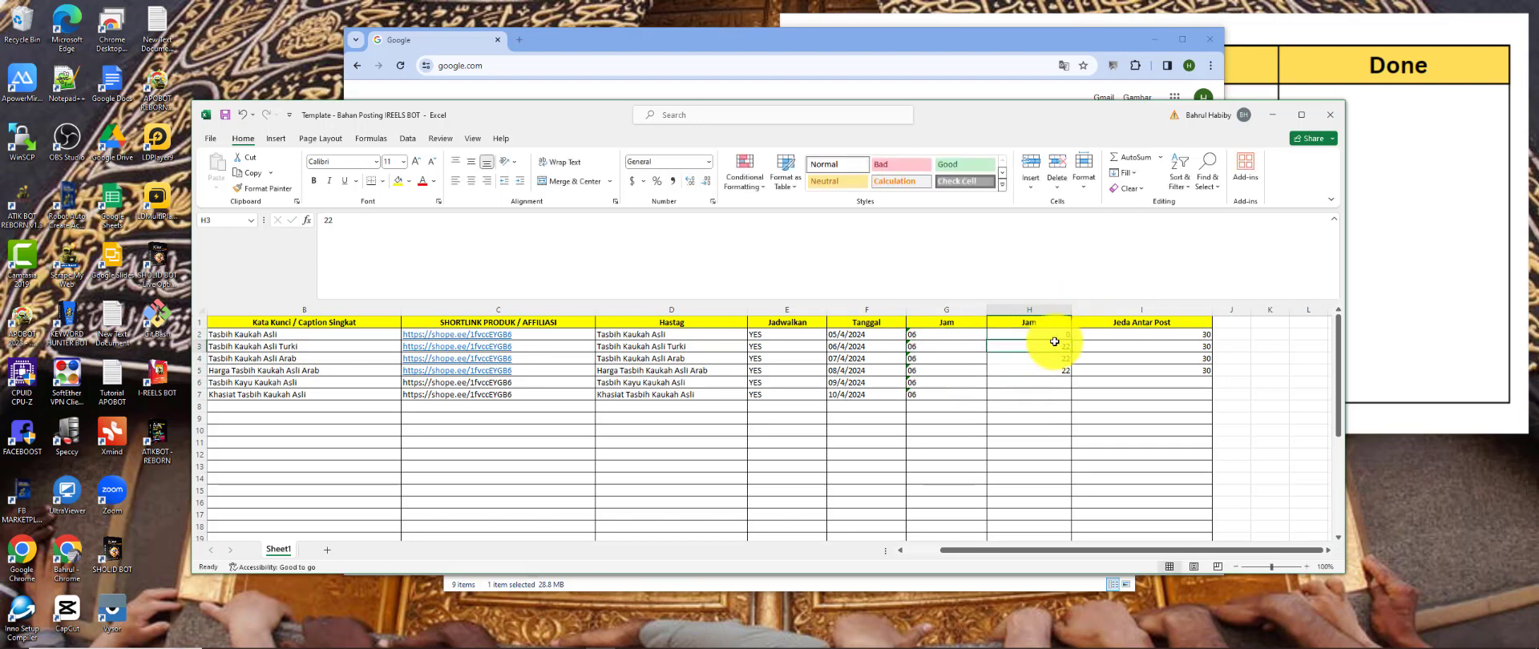
{"action": "left_click", "coordinate": [1056, 333]}
{"action": "type", "text": "'00"}
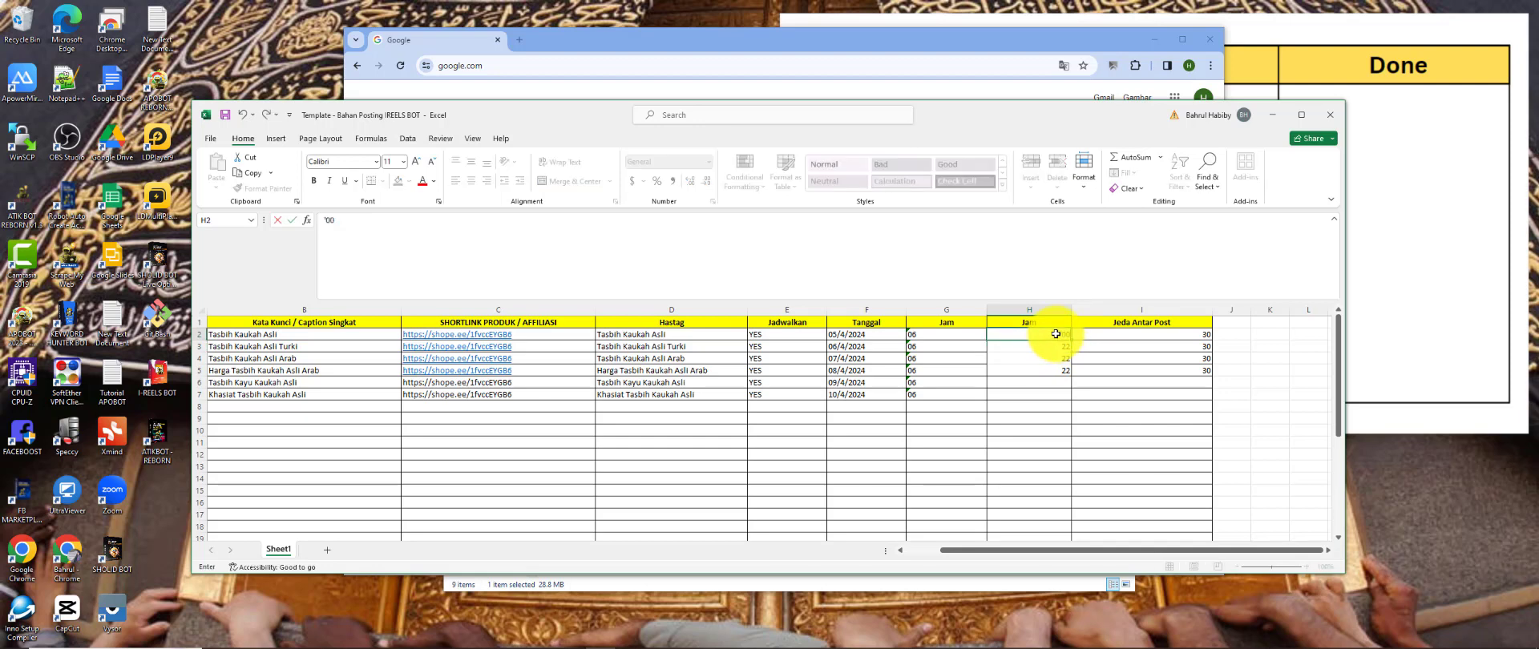
{"action": "left_click", "coordinate": [1056, 333]}
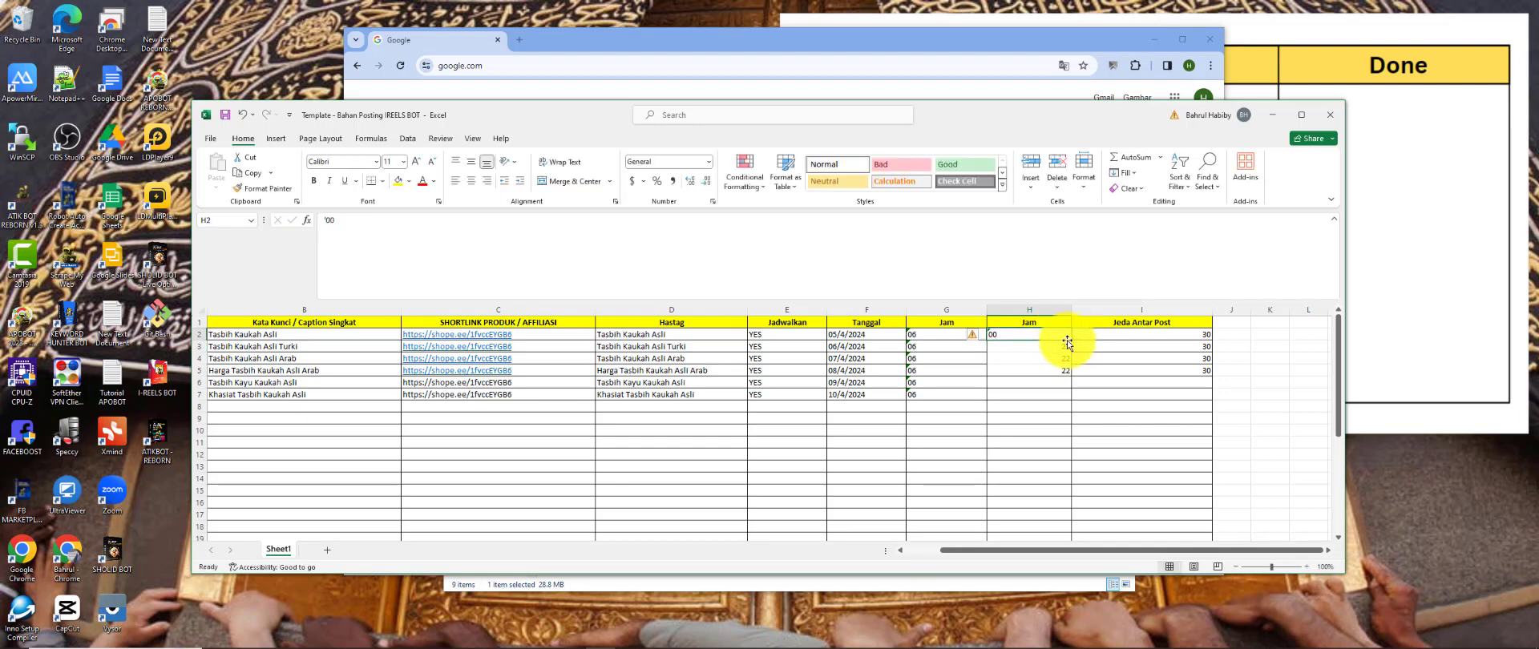
Fill the remaining cells H3 through H7 of the second Jam column with the same text value 00
{"action": "left_click_drag", "start_coordinate": [1074, 341], "coordinate": [1068, 398]}
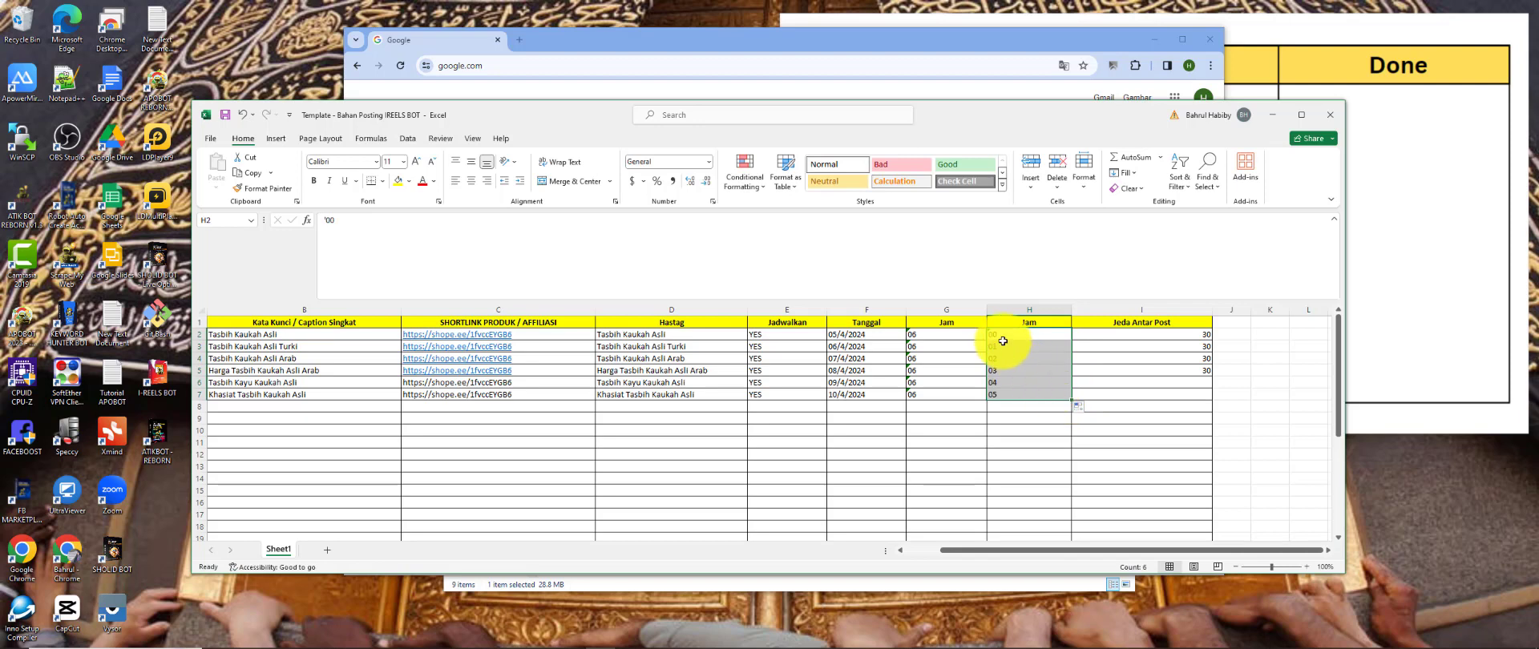
{"action": "left_click", "coordinate": [1006, 347]}
{"action": "type", "text": "'00"}
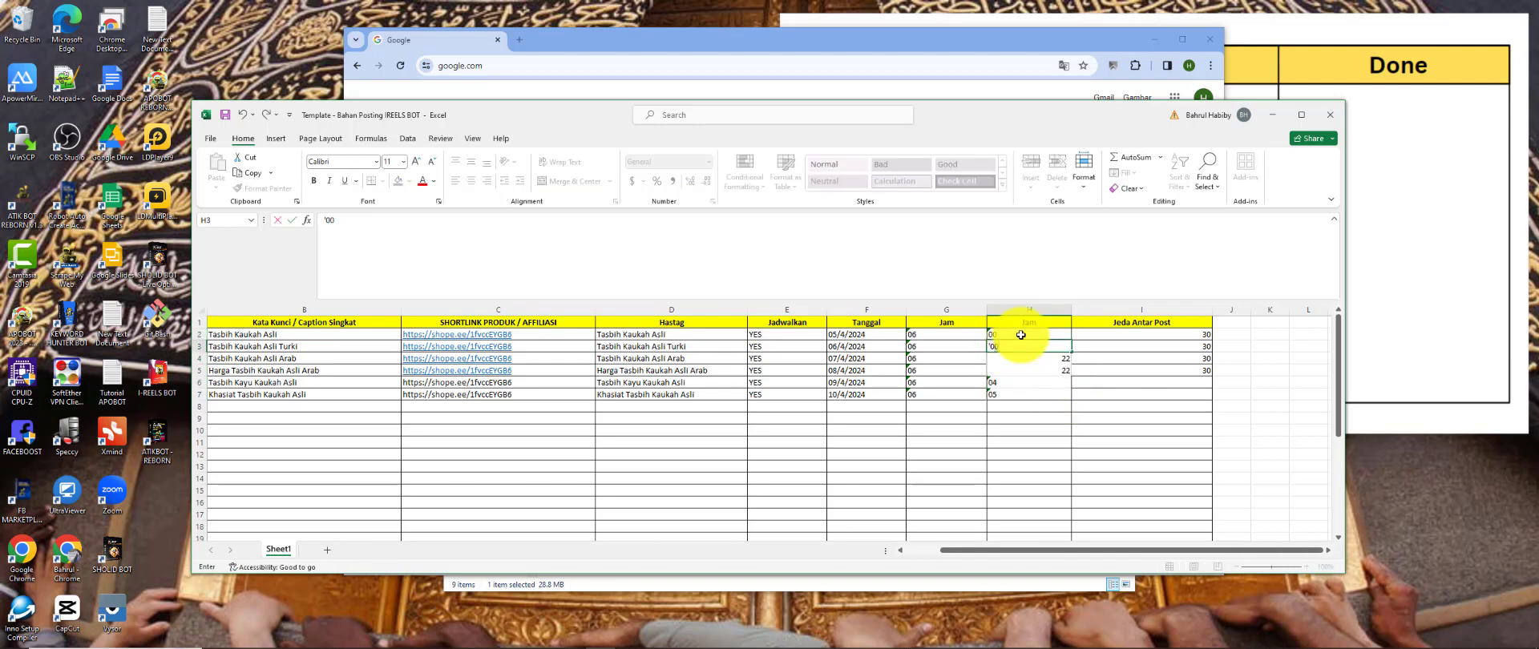
{"action": "key", "text": "Return"}
{"action": "left_click", "coordinate": [1020, 335]}
{"action": "left_click", "coordinate": [1035, 347], "text": "shift"}
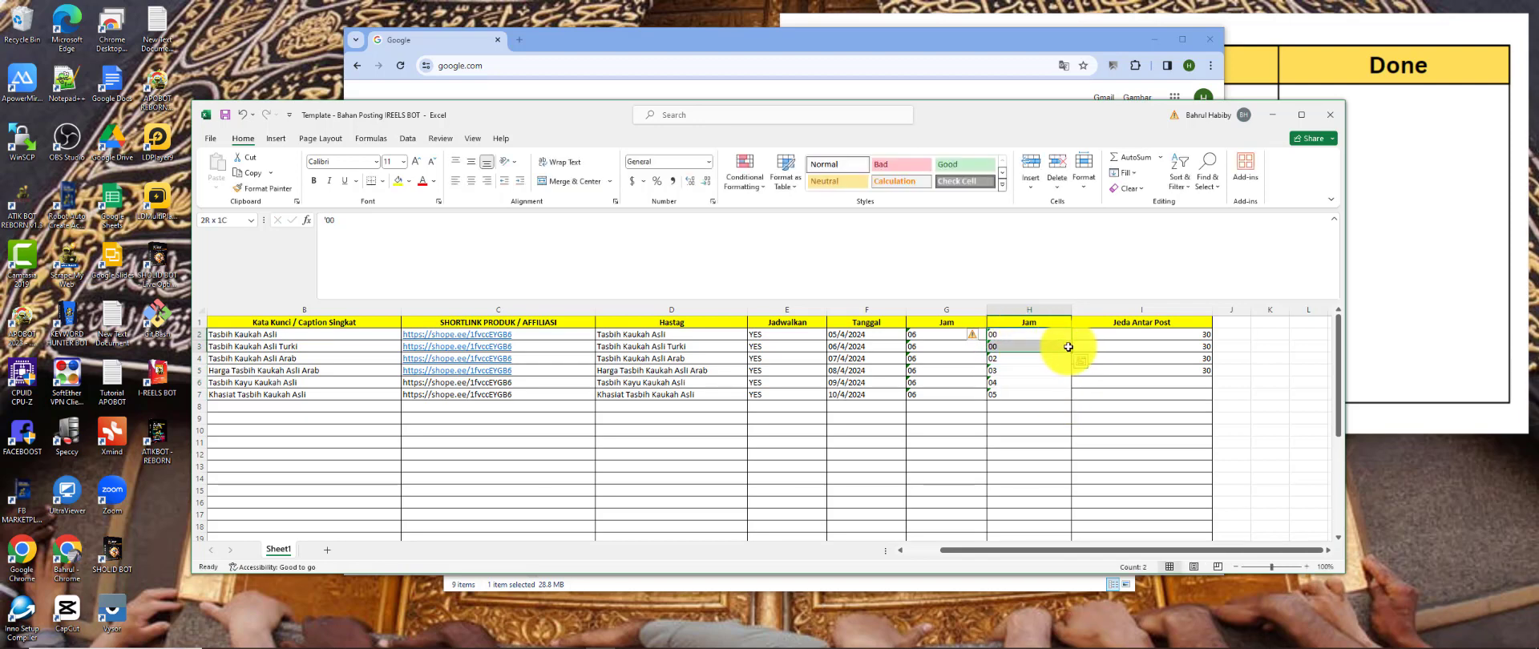
{"action": "left_click_drag", "start_coordinate": [1071, 353], "coordinate": [1063, 401]}
Fill the value 30 from I2 down through I7 in the Jeda Antar Post column
{"action": "left_click", "coordinate": [1170, 394]}
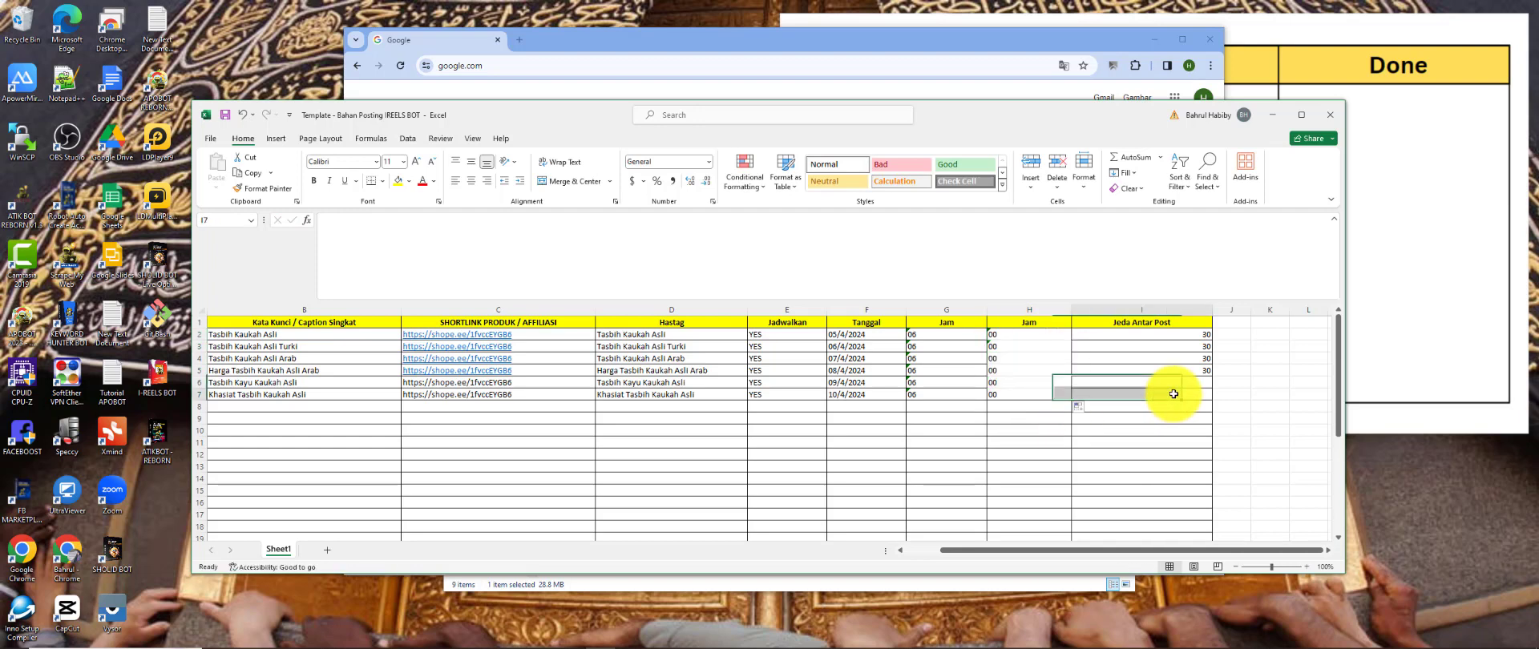
{"action": "left_click", "coordinate": [1207, 338]}
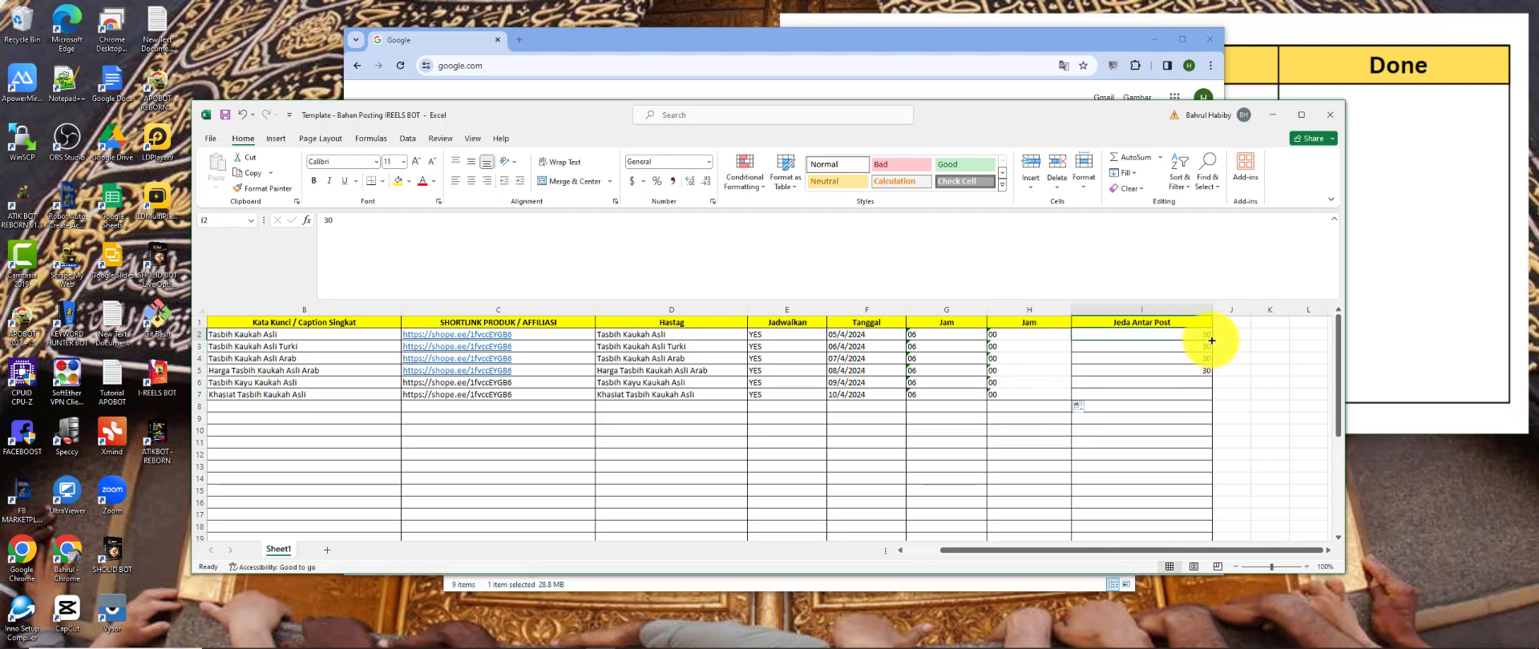
{"action": "left_click_drag", "start_coordinate": [1211, 341], "coordinate": [1210, 394]}
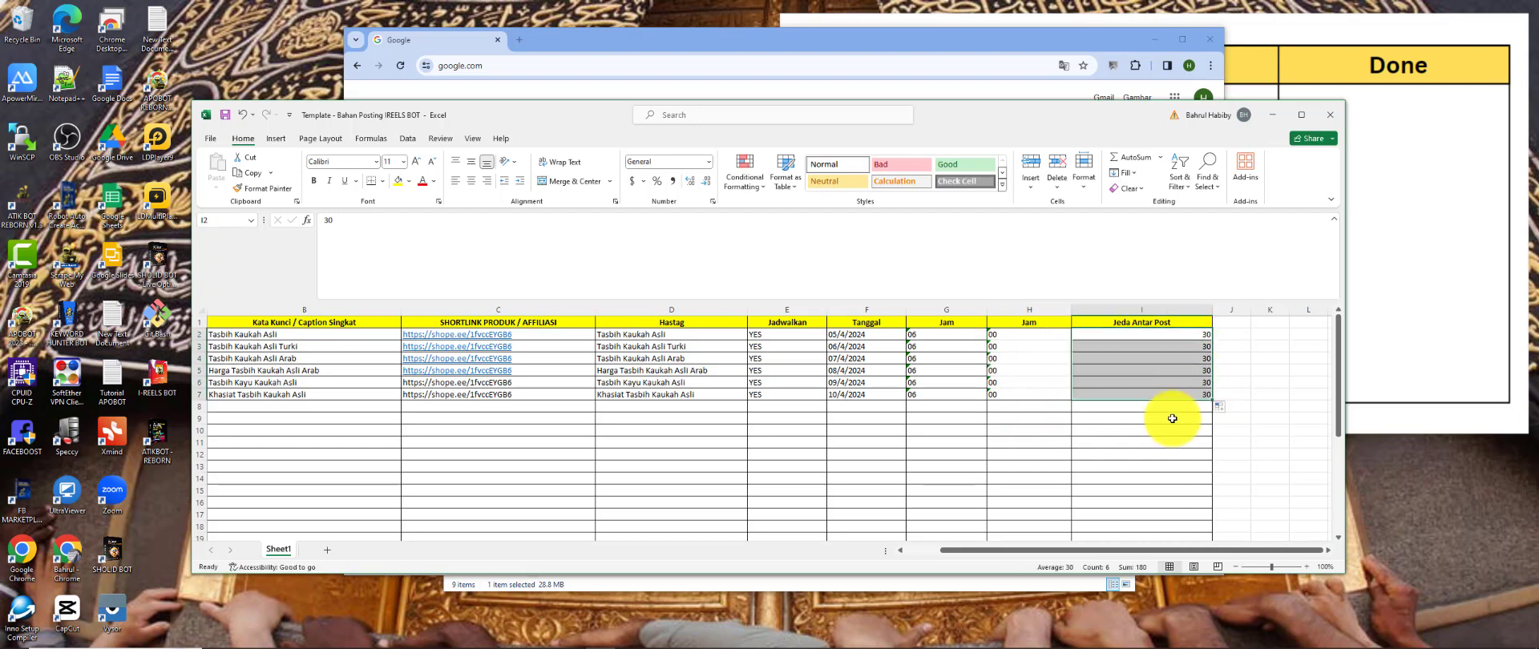
{"action": "left_click_drag", "start_coordinate": [1056, 552], "coordinate": [816, 550]}
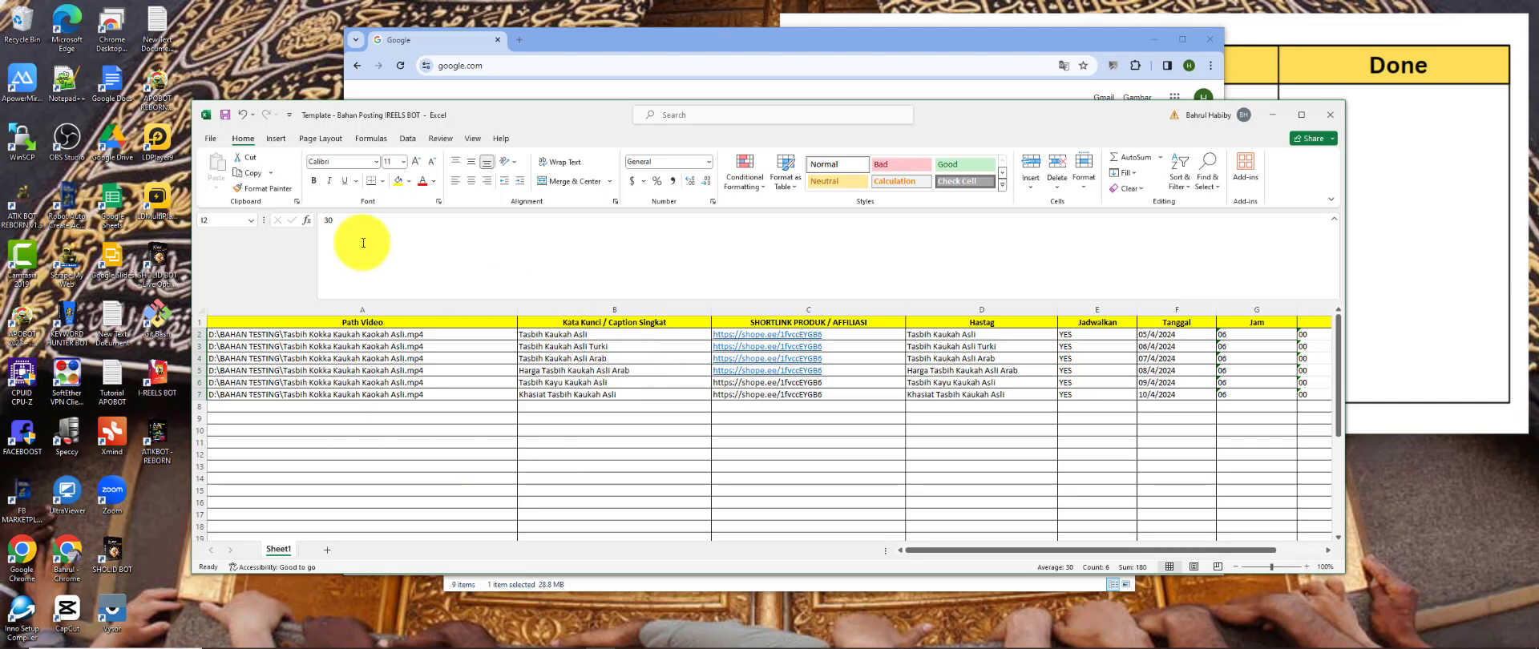
Save a copy of the workbook in the 2. BAHAN POSTING folder as "Tasbih Kaukah Asli - Bahan Posting IREELS BOT" in CSV (Comma delimited) format
{"action": "left_click", "coordinate": [219, 138]}
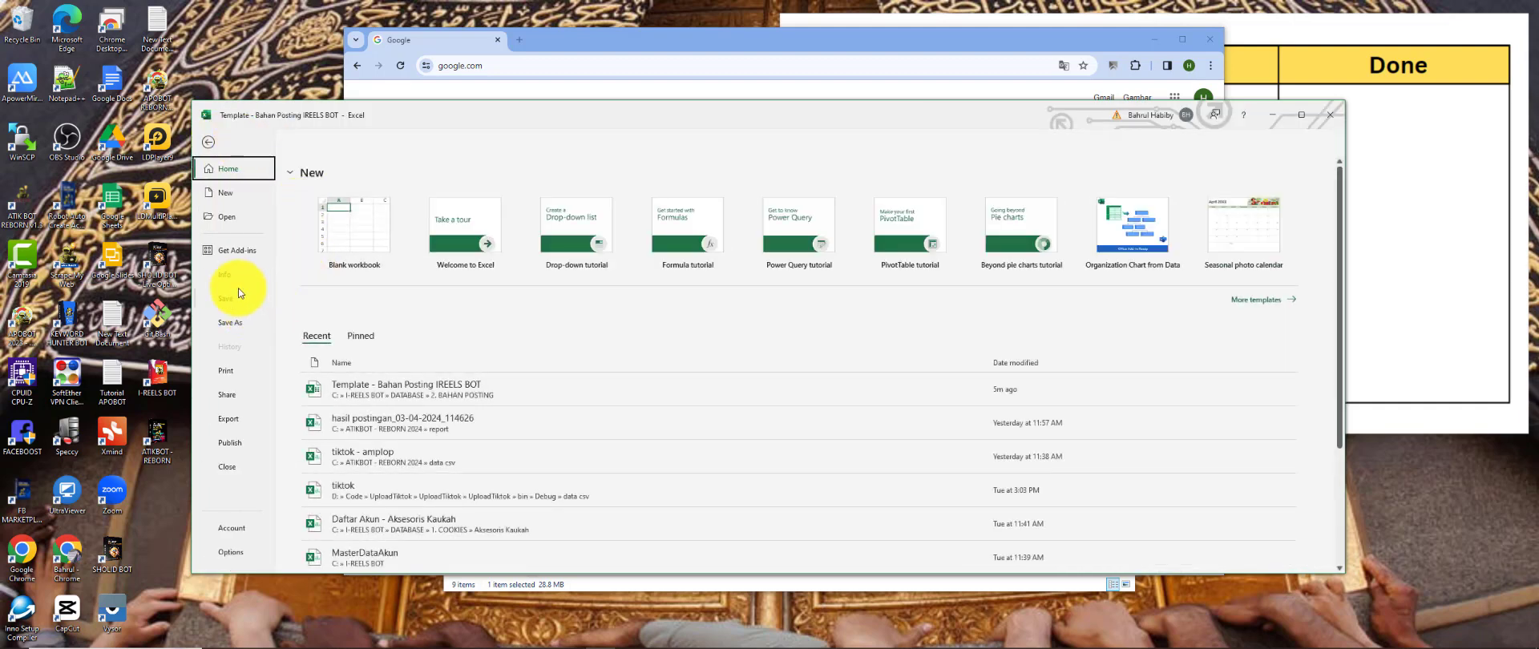
{"action": "left_click", "coordinate": [255, 325]}
{"action": "left_click", "coordinate": [347, 340]}
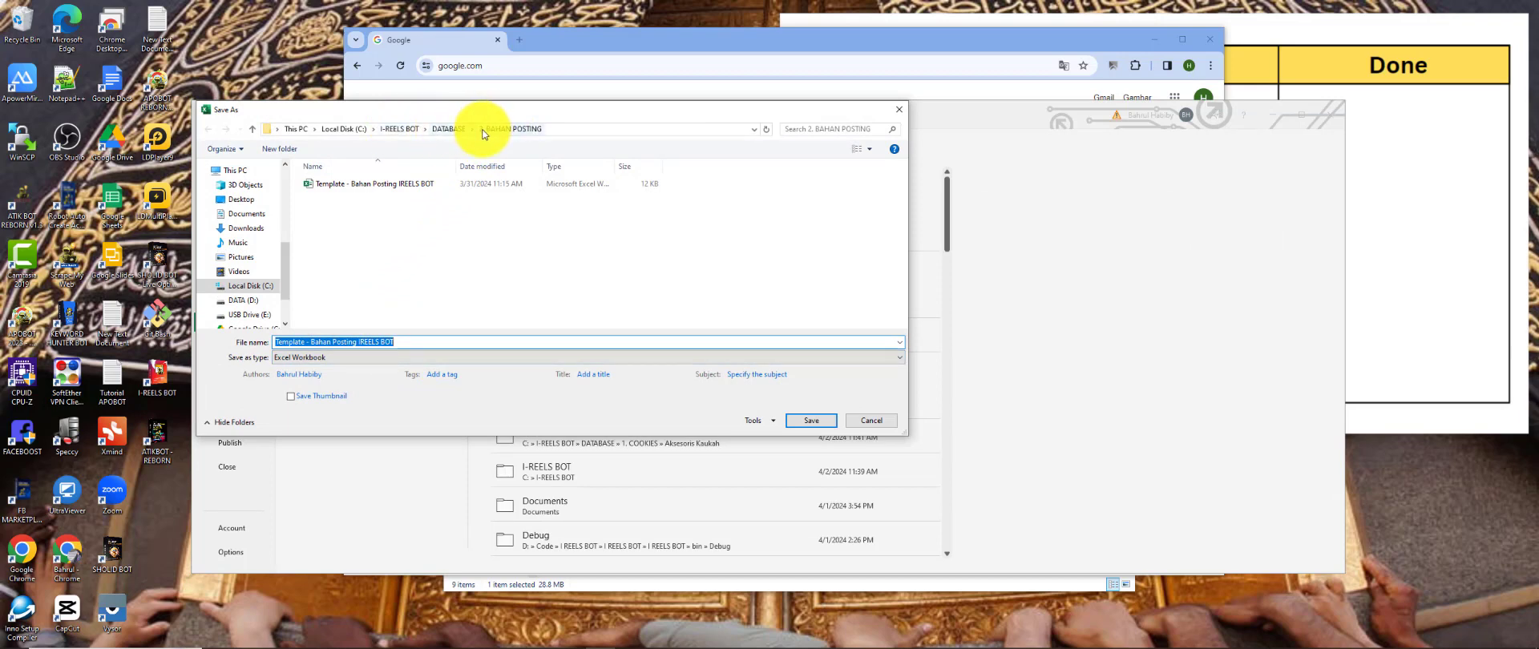
{"action": "left_click", "coordinate": [289, 360]}
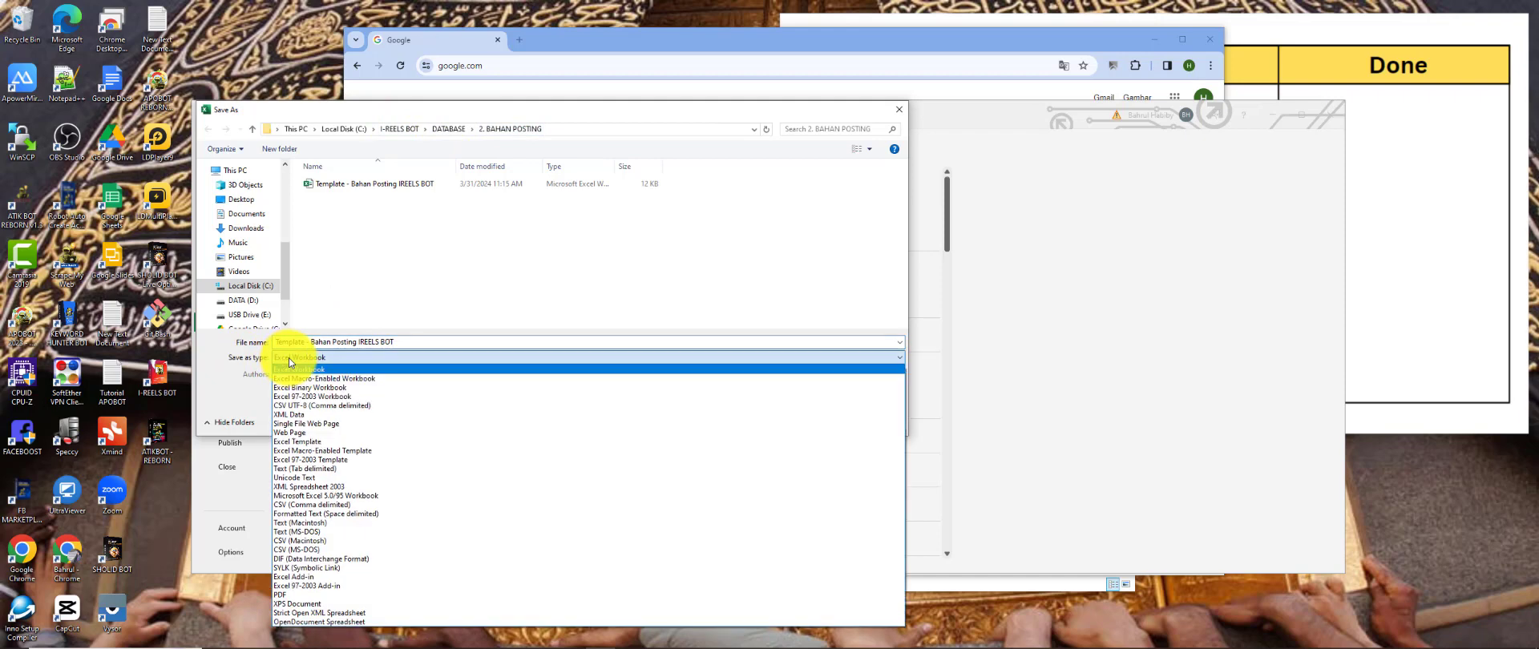
{"action": "left_click", "coordinate": [324, 505]}
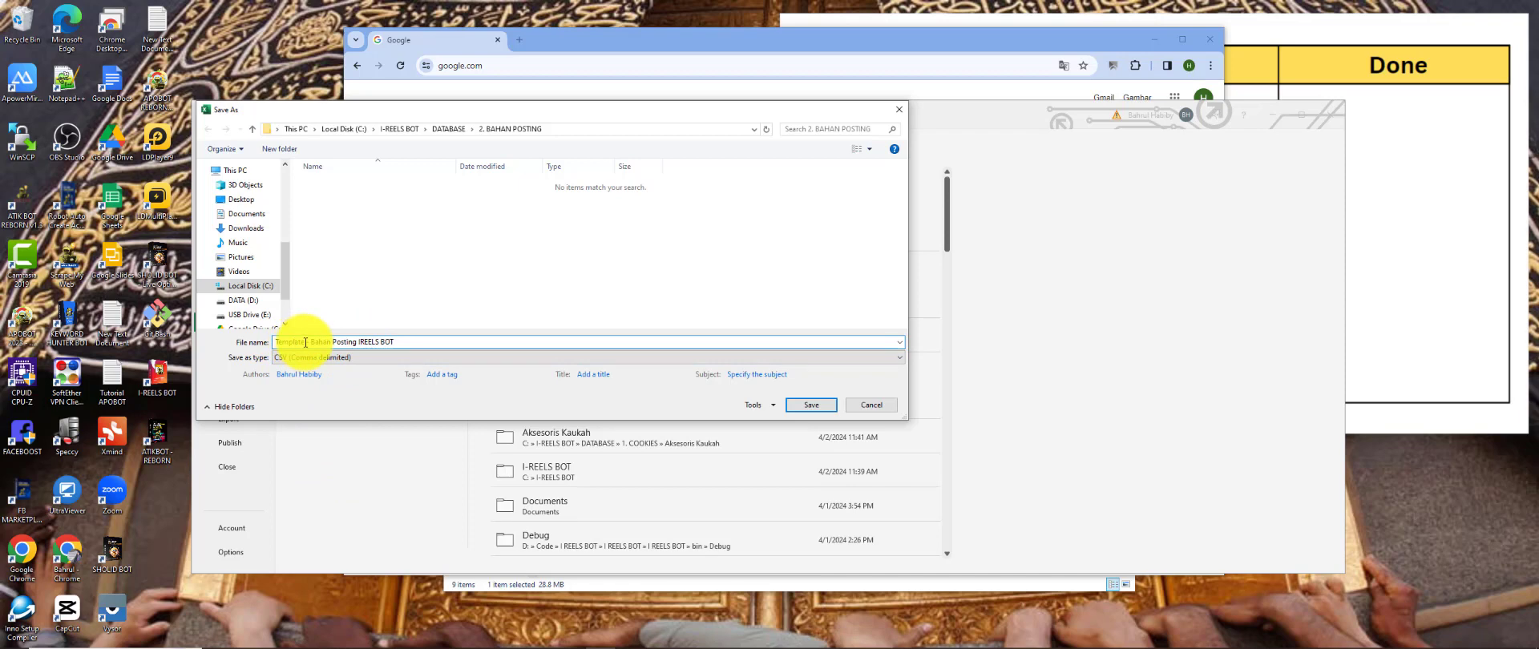
{"action": "left_click_drag", "start_coordinate": [305, 343], "coordinate": [258, 333]}
{"action": "type", "text": "T"}
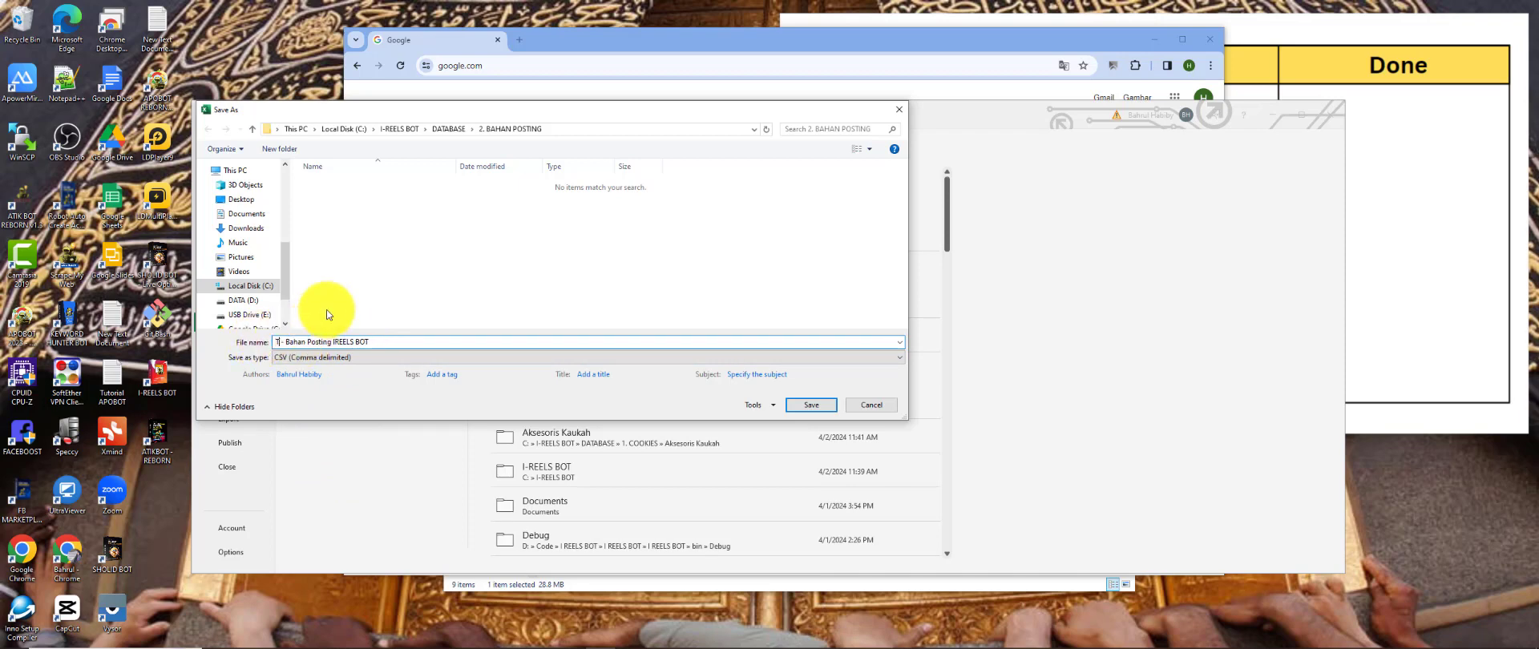
{"action": "type", "text": "asbih Kaukah Asli"}
{"action": "left_click", "coordinate": [806, 406]}
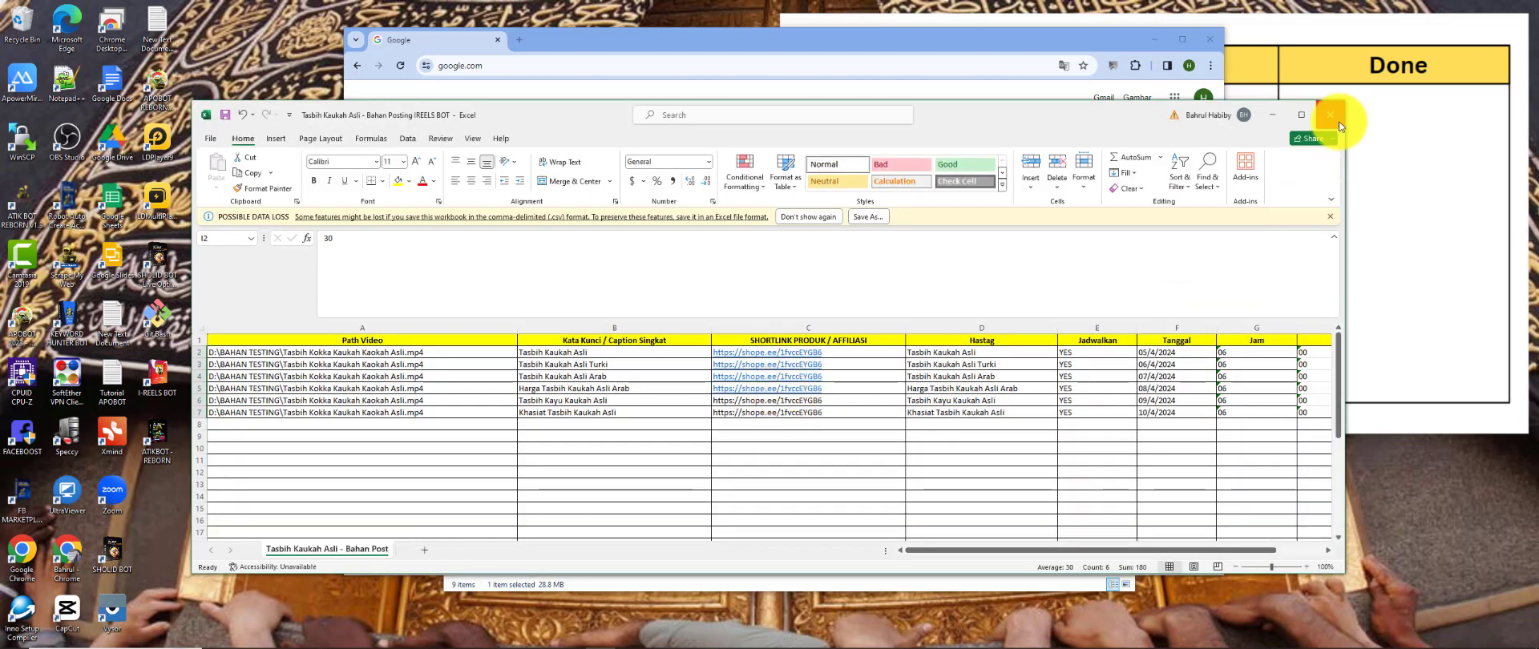
Close the saved workbook and minimize the browser and both folder windows to return to I-REELS BOT
{"action": "left_click", "coordinate": [1338, 121]}
{"action": "left_click", "coordinate": [1158, 43]}
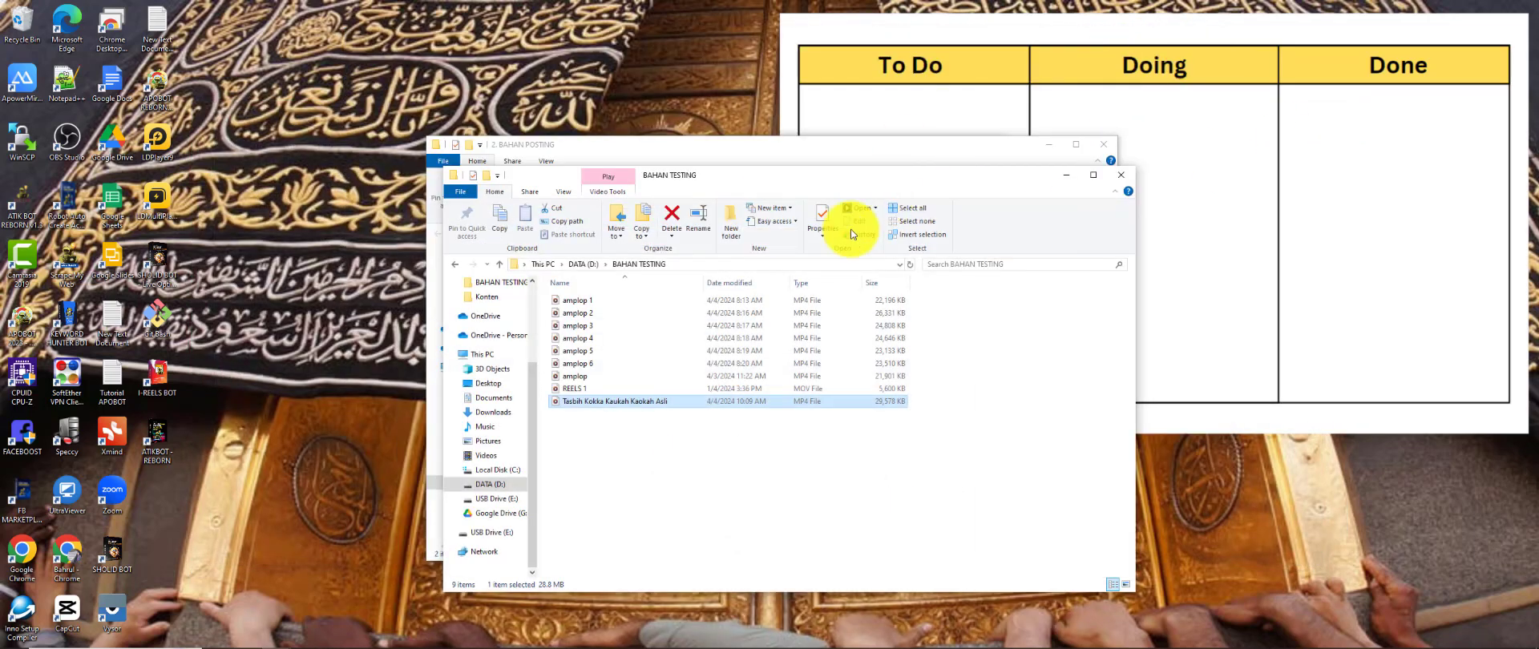
{"action": "left_click", "coordinate": [1060, 178]}
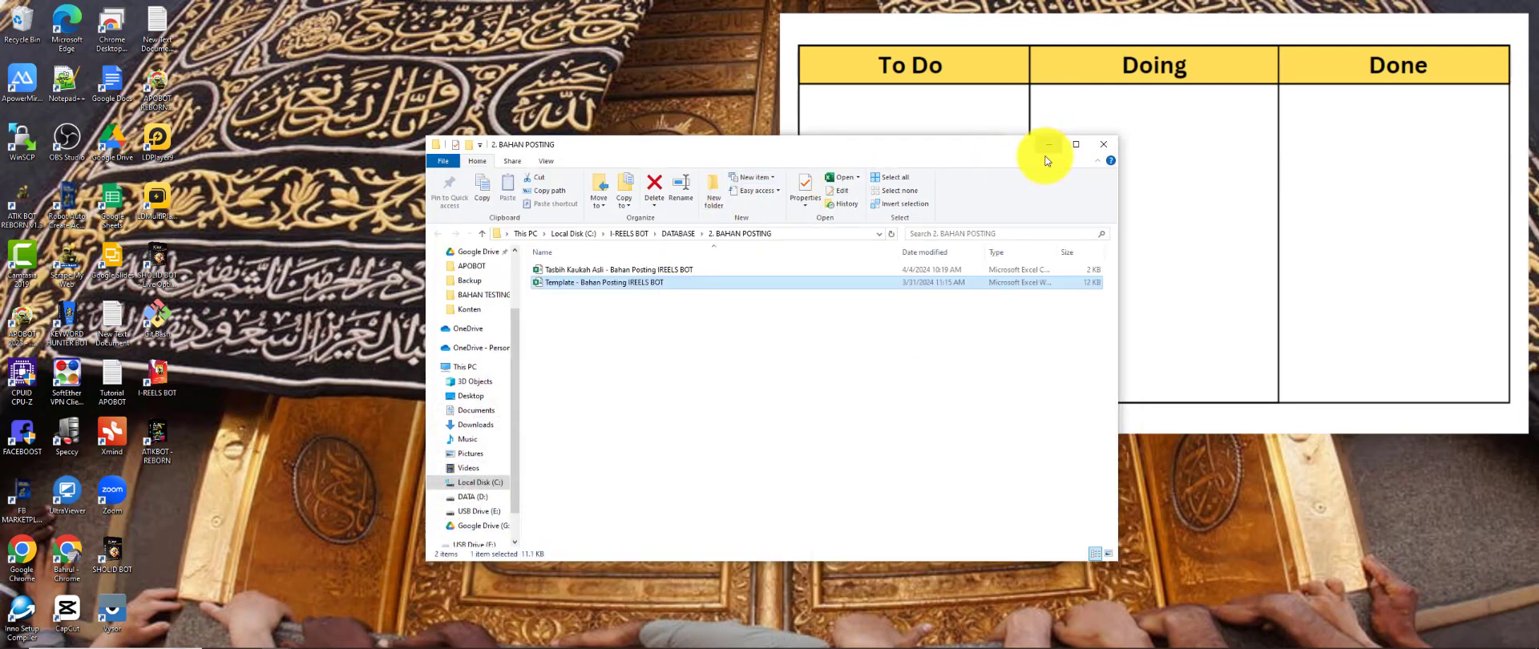
{"action": "left_click", "coordinate": [1047, 149]}
Try to choose the posting material for Akun 1 in the Aksesoris Kaukah project
{"action": "left_click", "coordinate": [830, 269]}
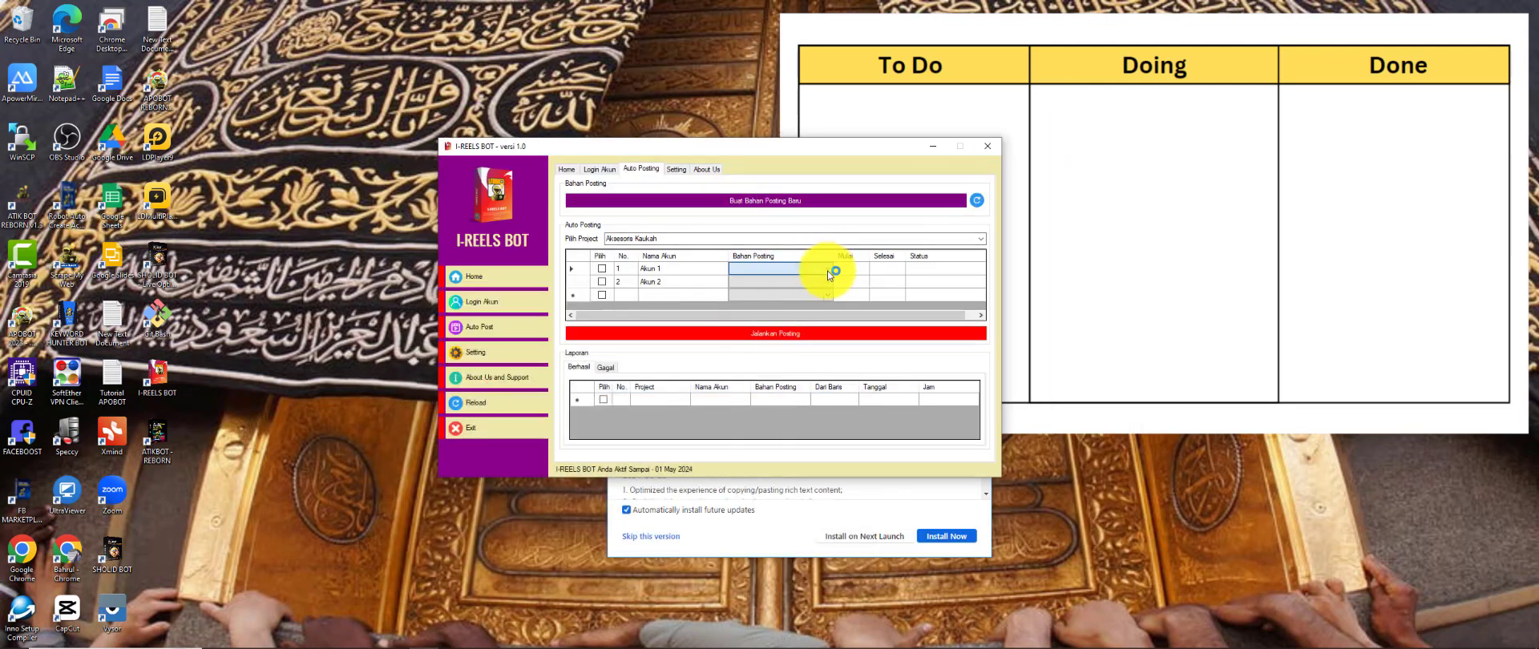
{"action": "left_click", "coordinate": [830, 271]}
{"action": "left_click", "coordinate": [831, 272]}
{"action": "left_click", "coordinate": [830, 272]}
Restart I-REELS BOT, dismiss the version notice and return to the Auto Posting page
{"action": "left_click", "coordinate": [464, 428]}
{"action": "left_click", "coordinate": [979, 222]}
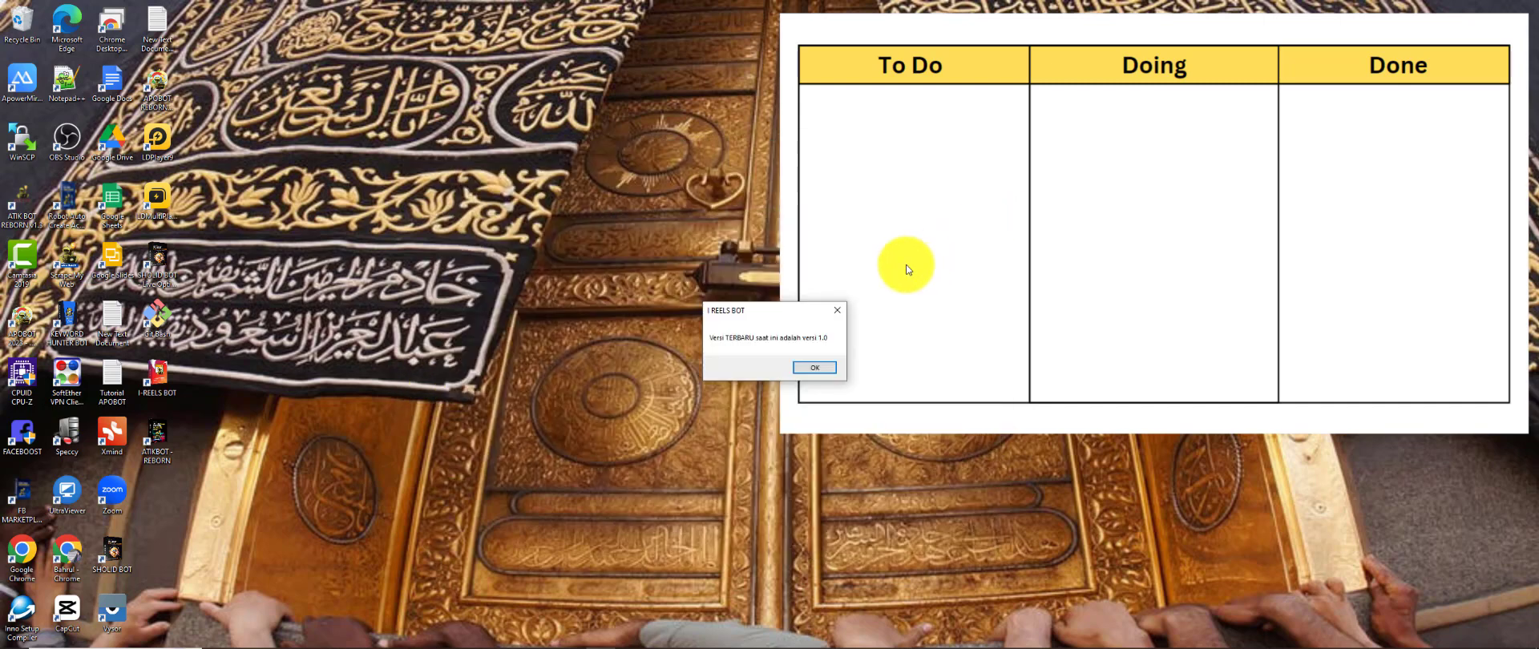
{"action": "left_click", "coordinate": [813, 367]}
{"action": "left_click_drag", "start_coordinate": [521, 103], "coordinate": [953, 149]}
{"action": "left_click", "coordinate": [728, 173]}
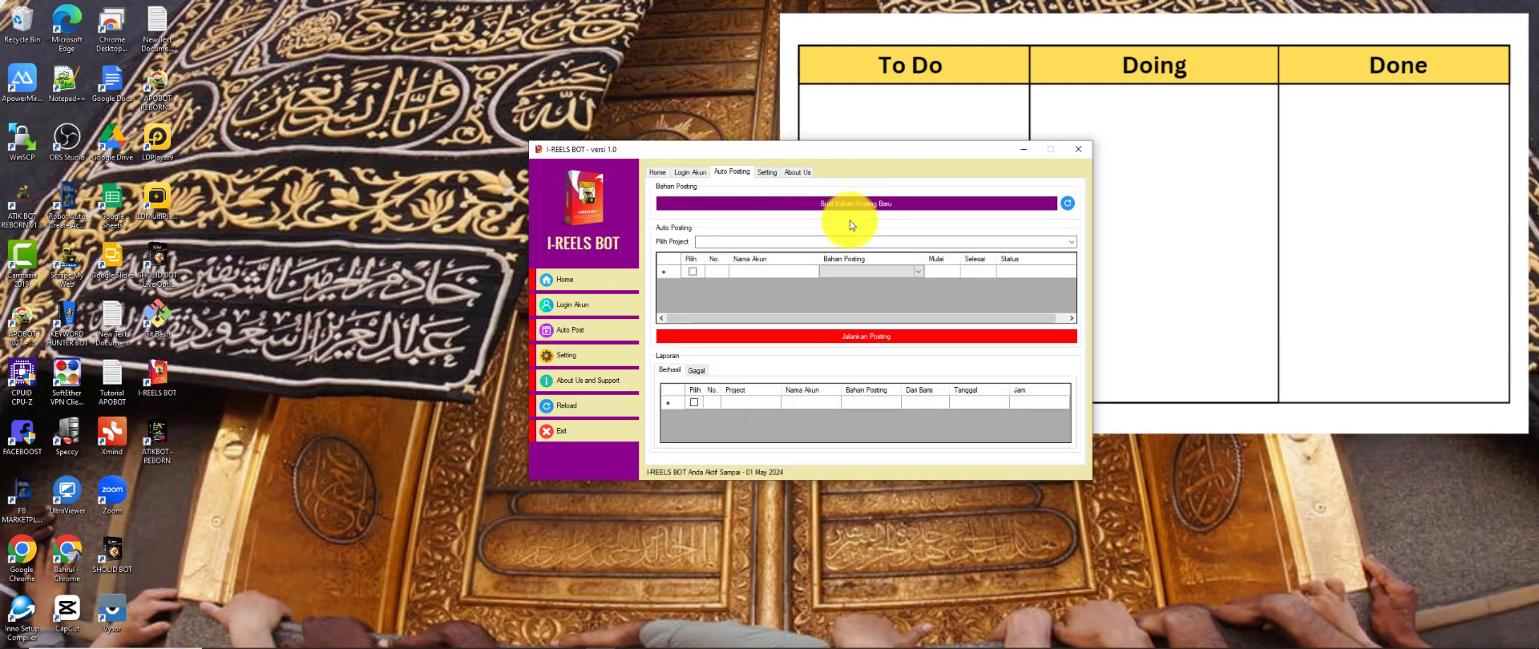
Select the Aksesoris Kaukah project and assign the Tasbih Kaukah Asli posting material to both Akun 1 and Akun 2
{"action": "left_click", "coordinate": [1072, 242]}
{"action": "left_click", "coordinate": [833, 252]}
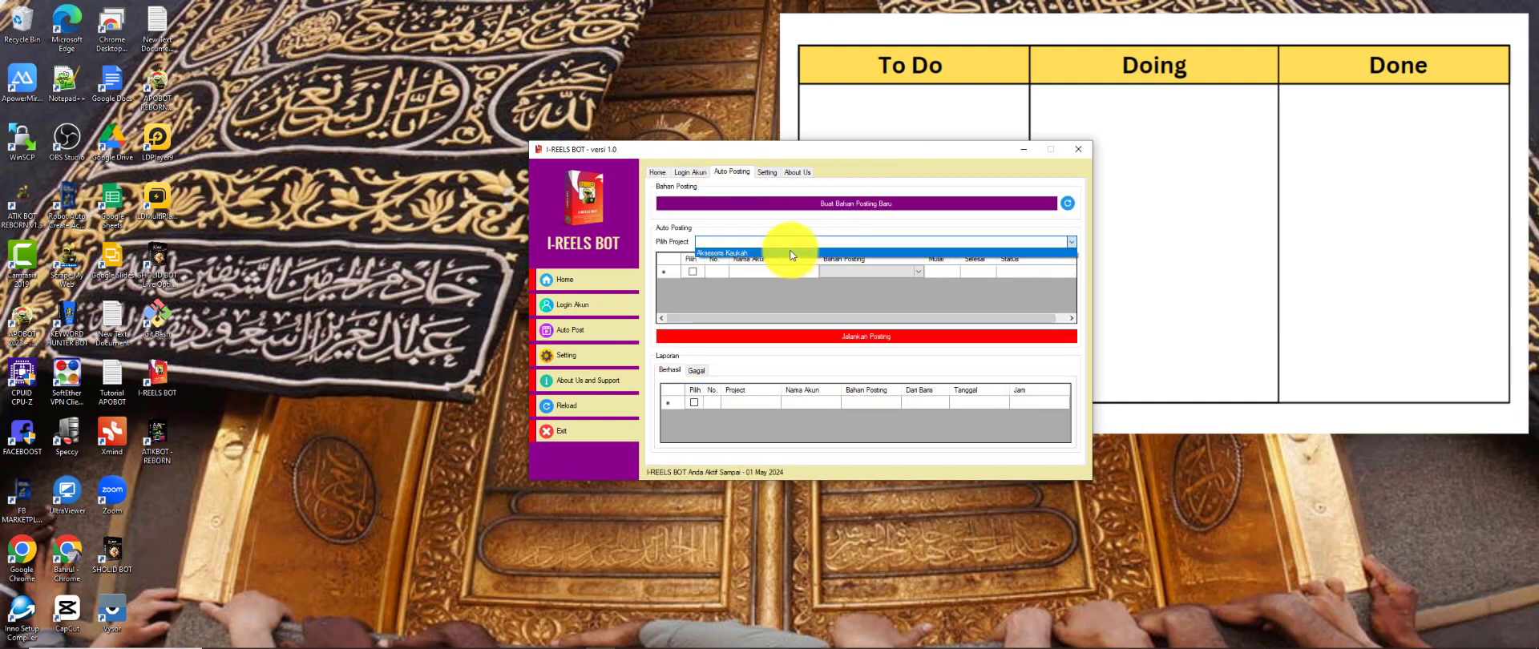
{"action": "left_click", "coordinate": [920, 273]}
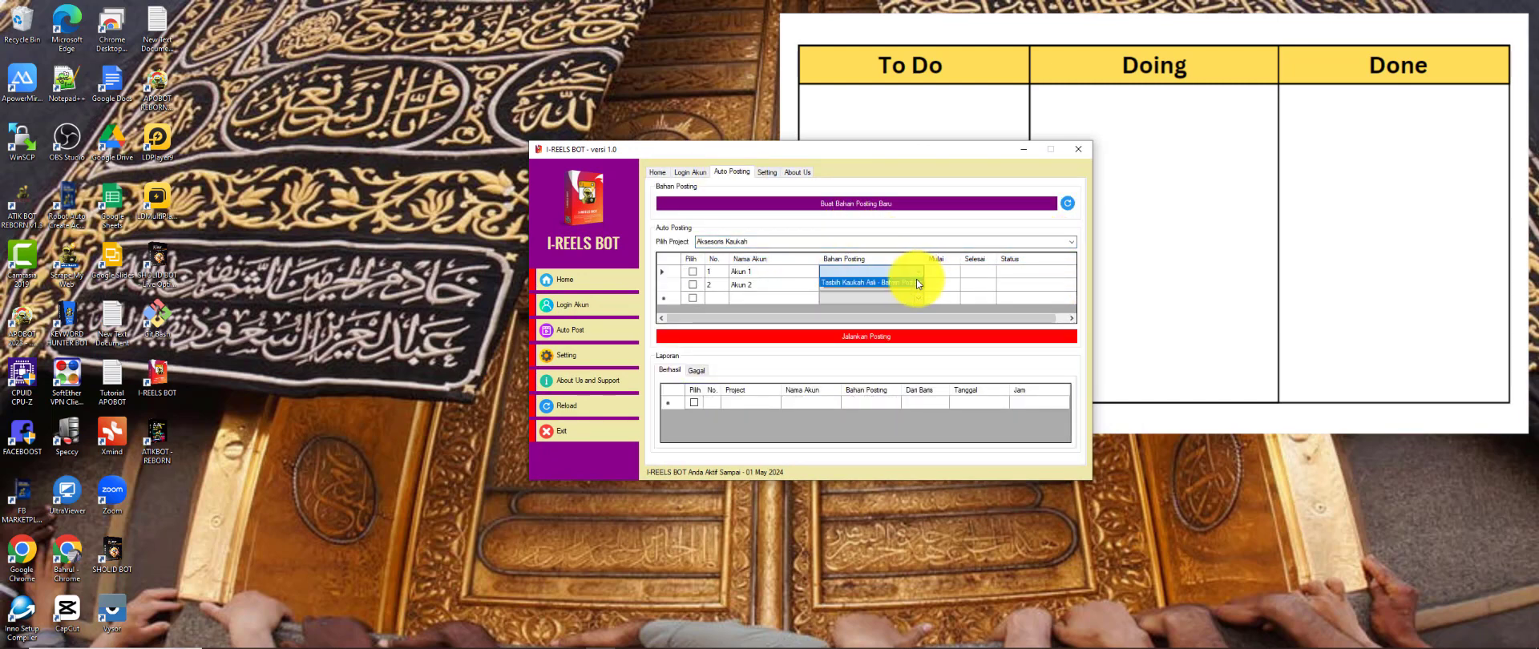
{"action": "left_click", "coordinate": [917, 280]}
{"action": "left_click", "coordinate": [921, 282]}
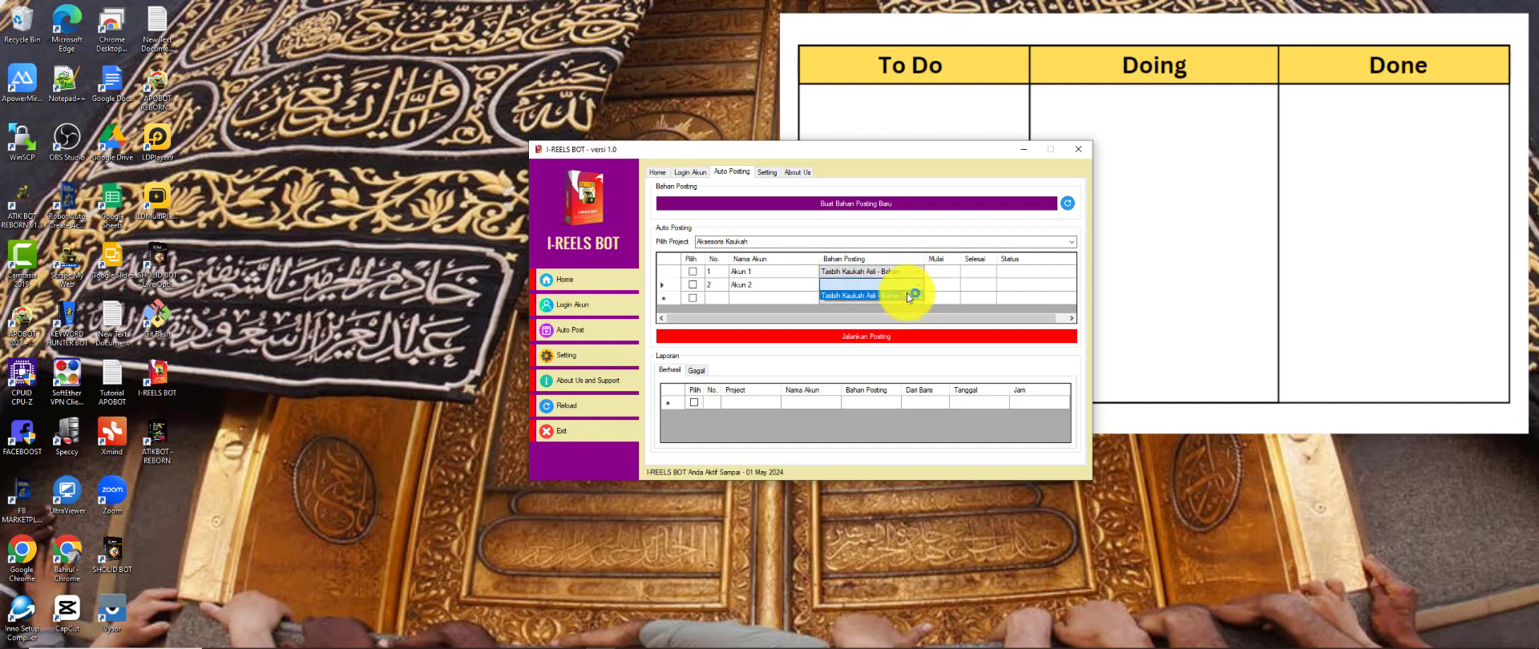
{"action": "left_click", "coordinate": [907, 292]}
{"action": "left_click_drag", "start_coordinate": [744, 155], "coordinate": [723, 168]}
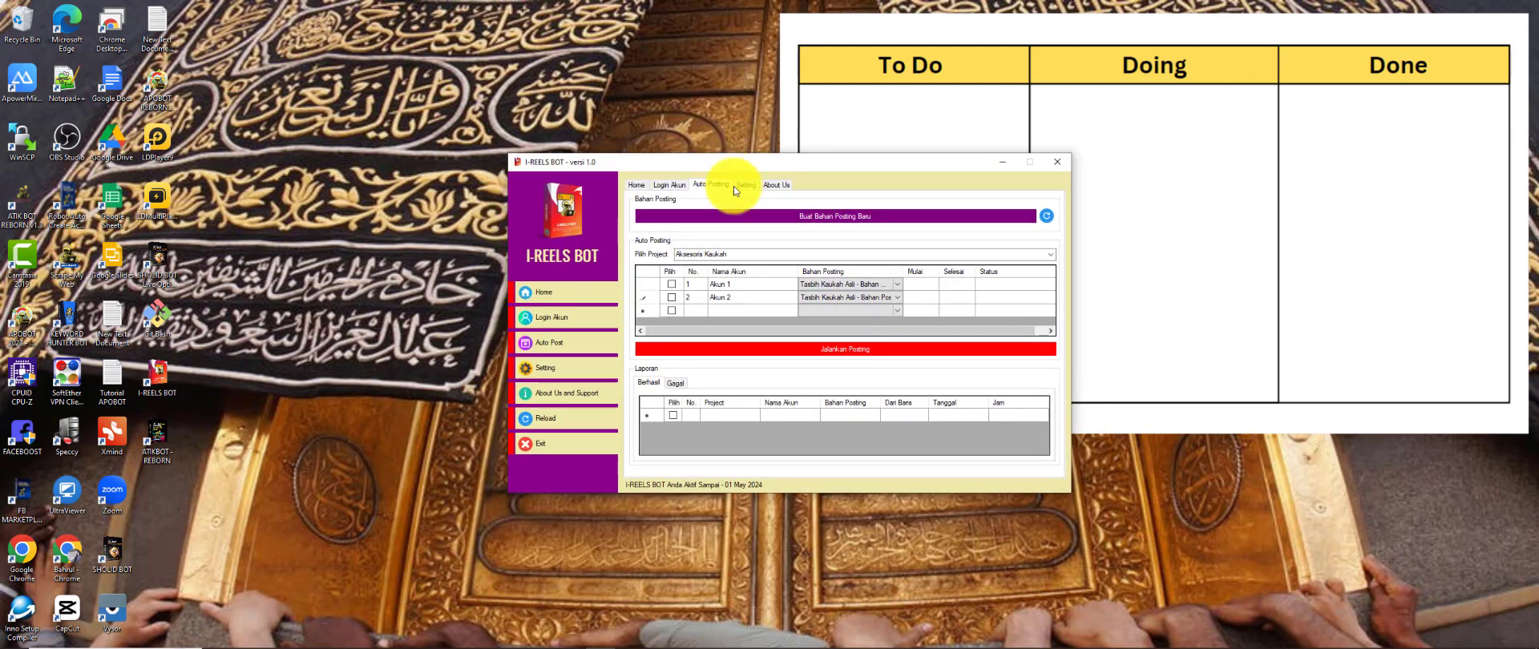